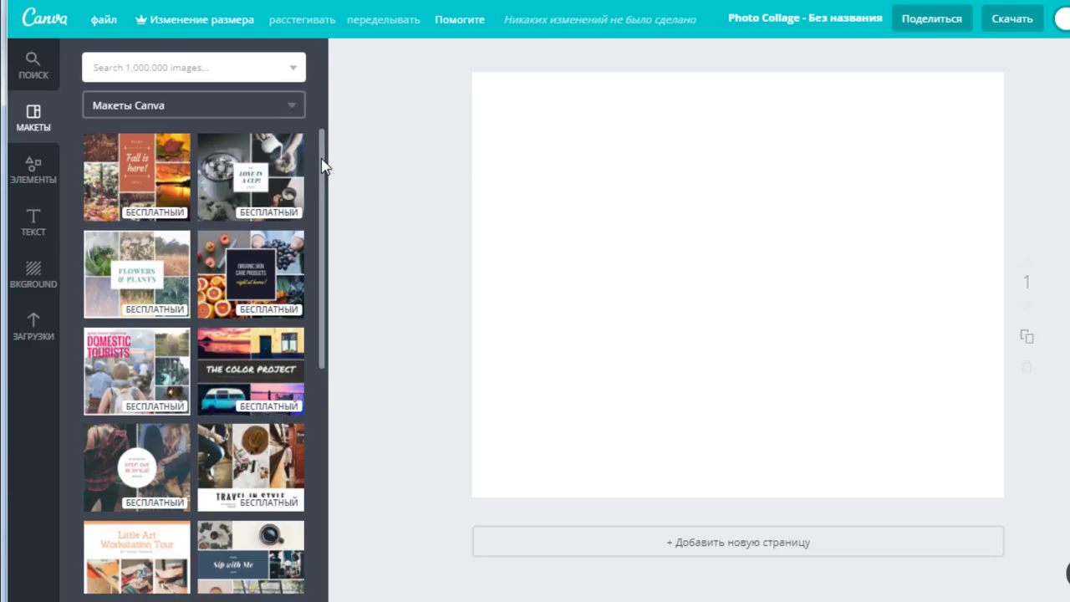
# Browse the free and paid photo collage layouts offered by Canva
pyautogui.scroll(-3, 324, 165)
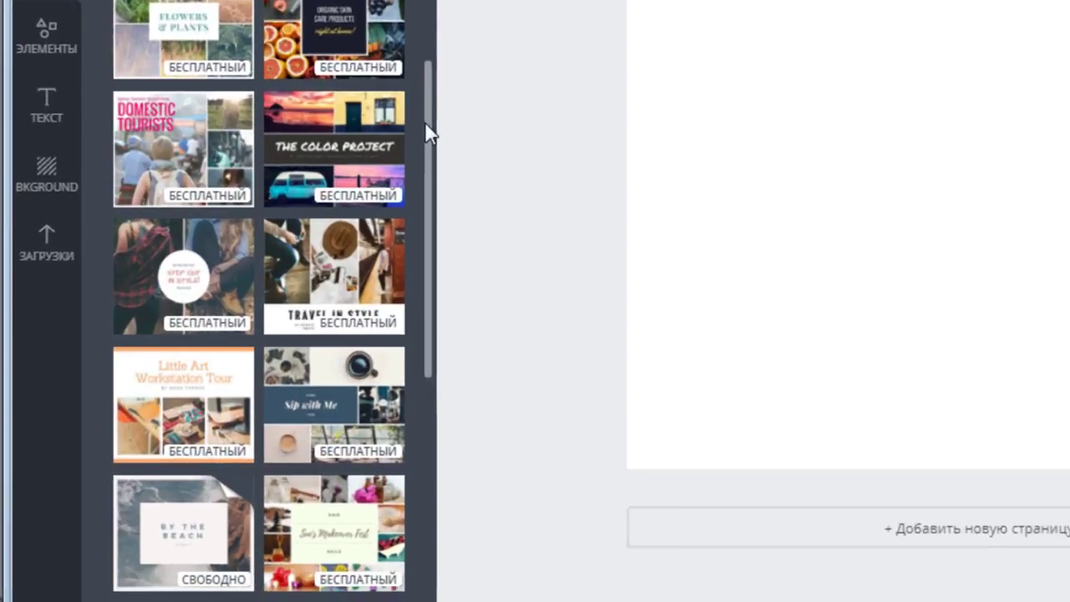
pyautogui.scroll(-2, 424, 129)
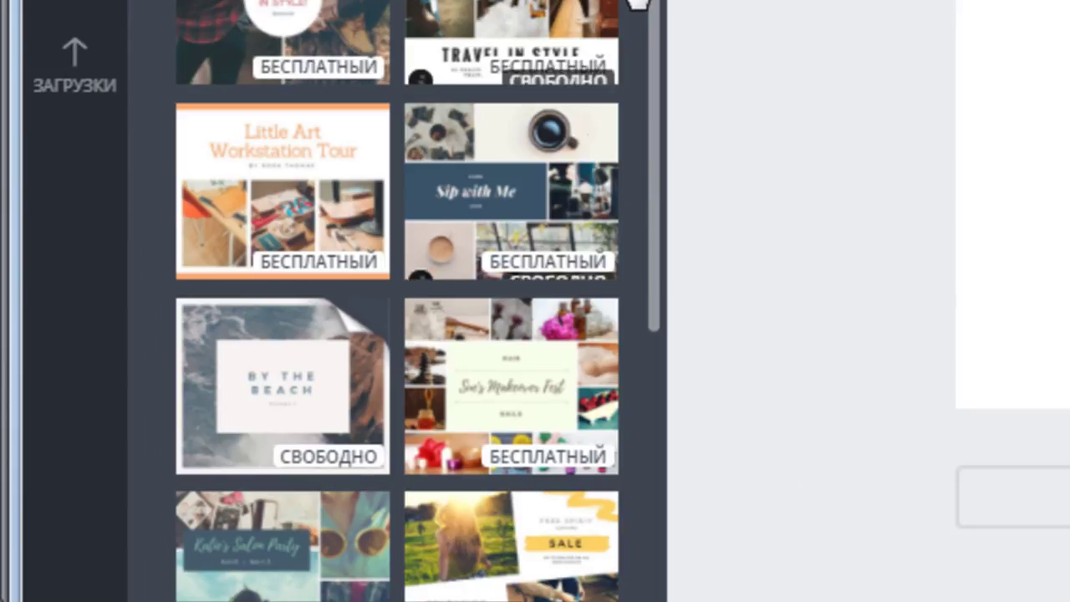
pyautogui.scroll(-10, 663, 41)
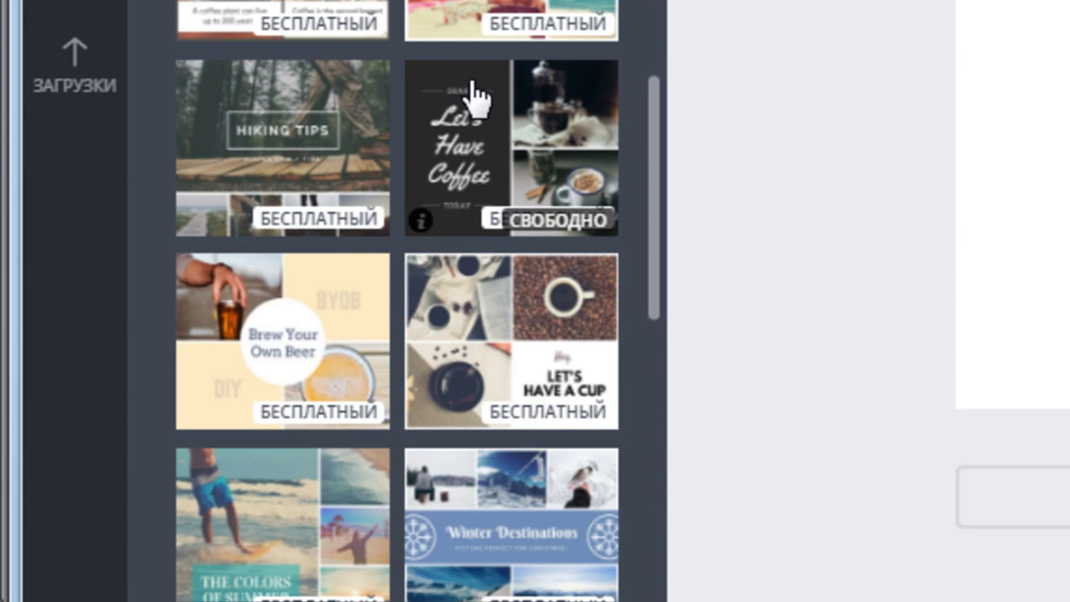
pyautogui.scroll(-5, 470, 90)
pyautogui.scroll(-5, 472, 73)
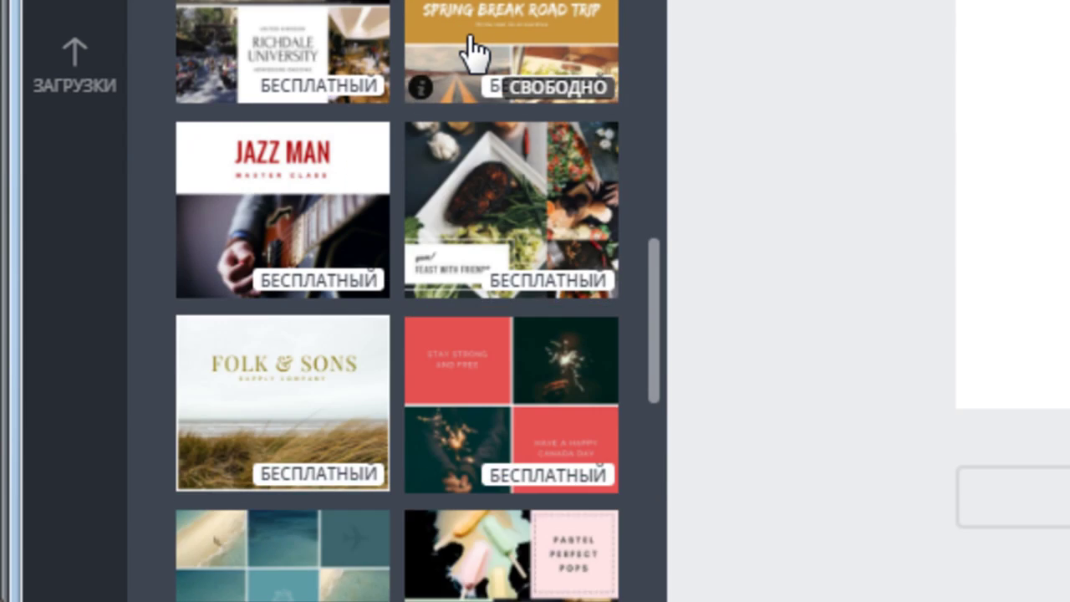
pyautogui.scroll(-10, 473, 55)
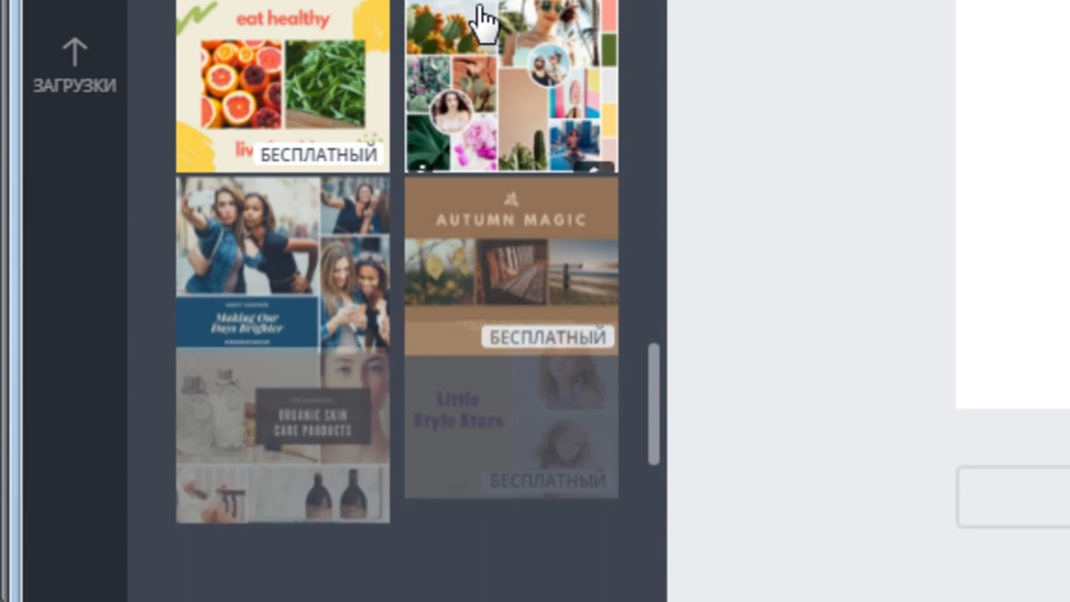
pyautogui.scroll(-10, 480, 24)
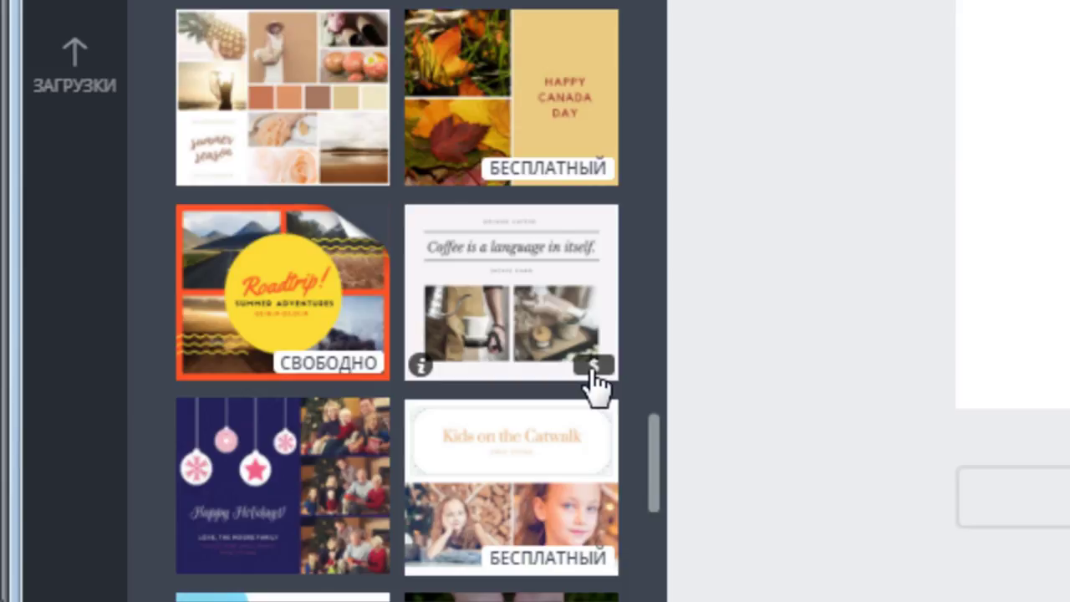
pyautogui.scroll(-5, 606, 384)
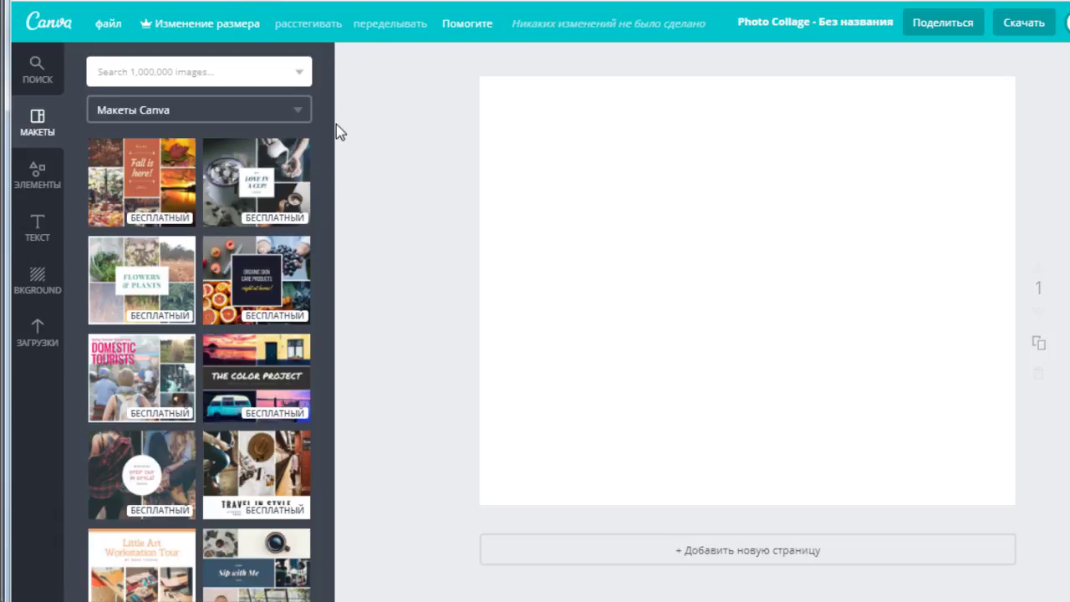
# Expand the six-layout "By the Beach" set and apply its first layout to the blank page
pyautogui.moveTo(331, 159); pyautogui.dragTo(326, 201)
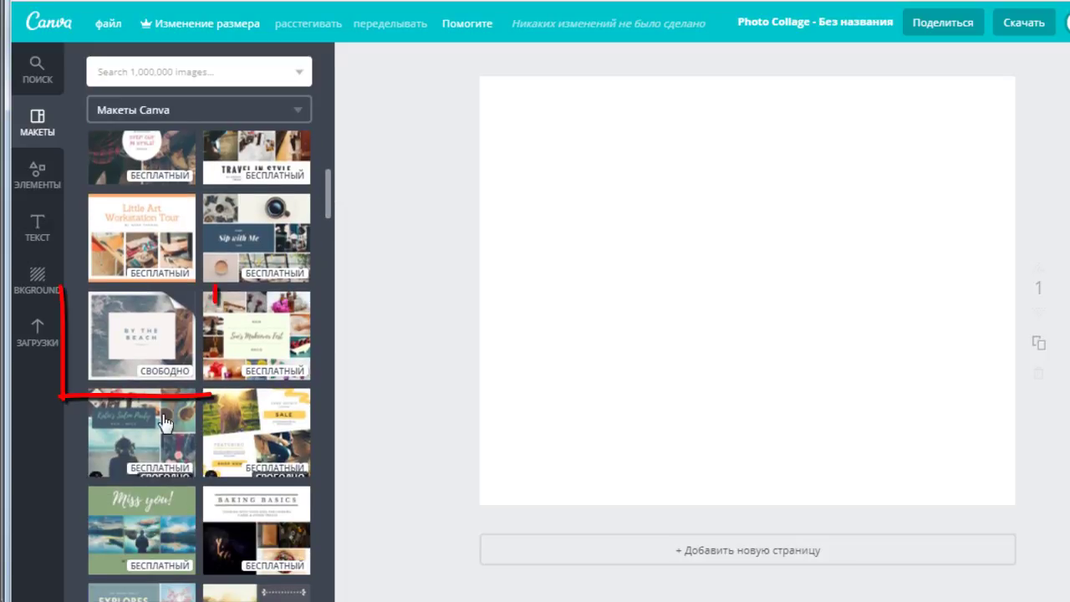
pyautogui.click(150, 337)
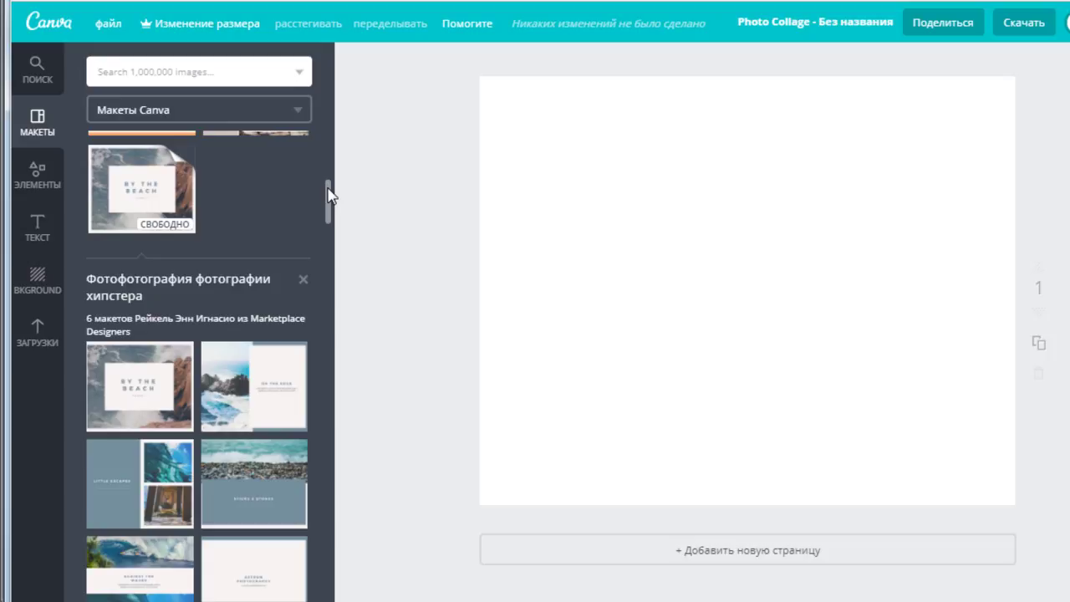
pyautogui.moveTo(328, 195); pyautogui.dragTo(328, 214)
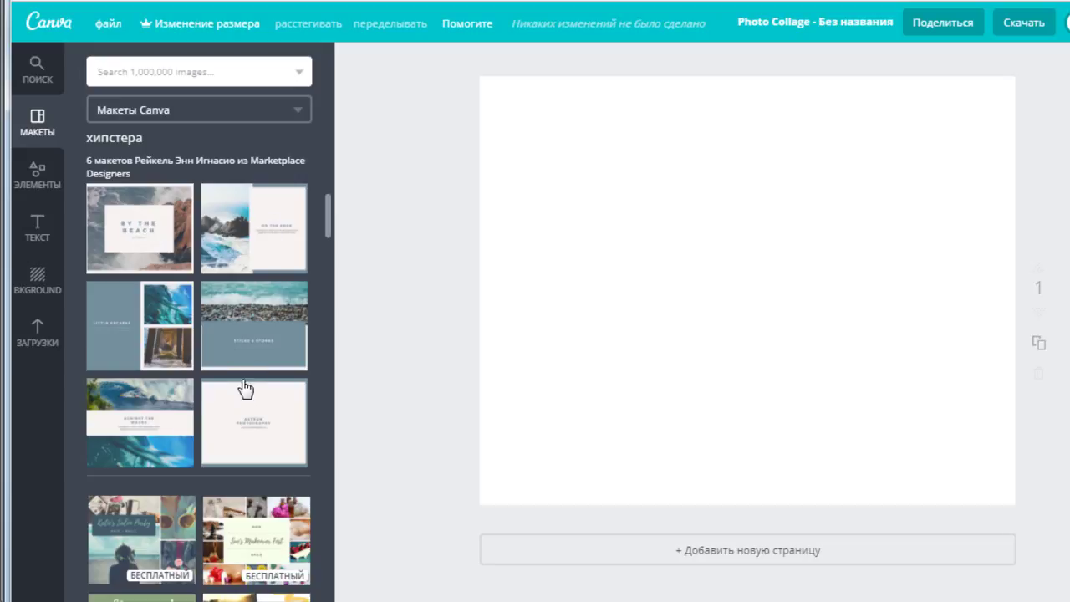
pyautogui.click(132, 228)
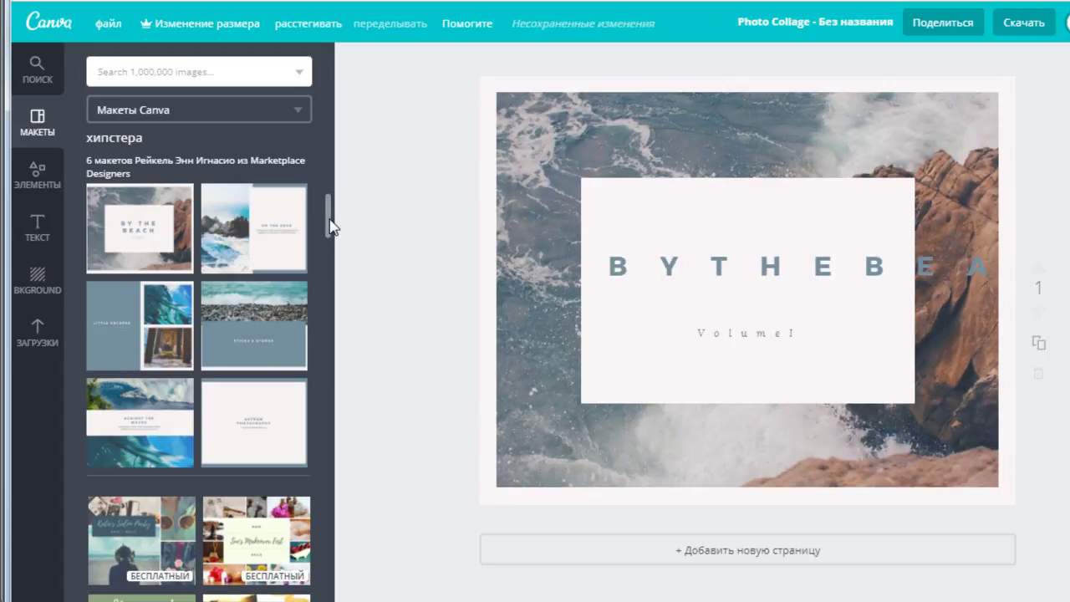
pyautogui.moveTo(330, 226); pyautogui.dragTo(330, 184)
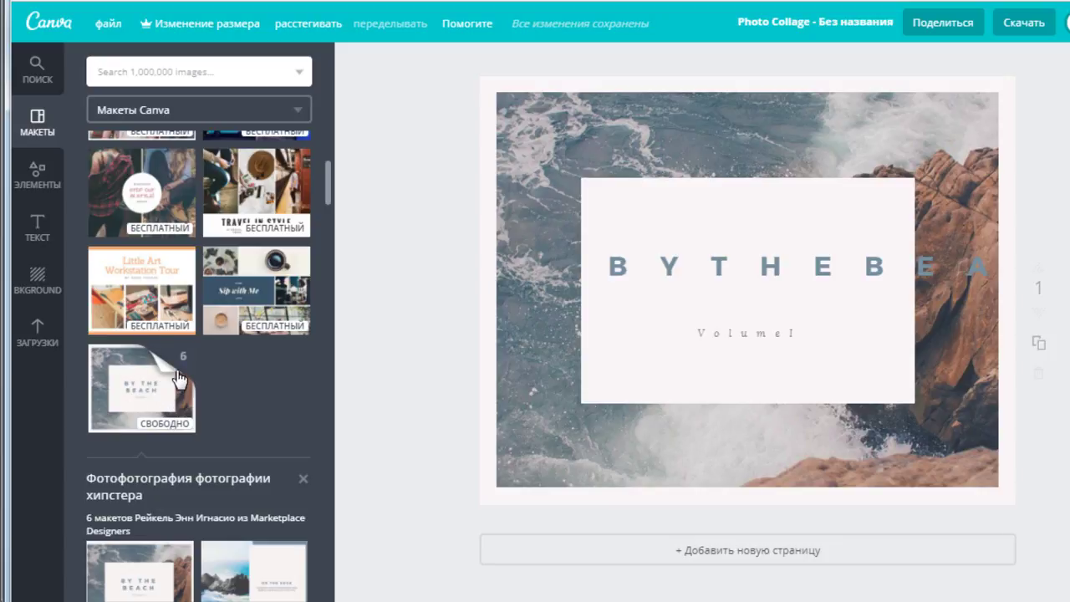
pyautogui.click(178, 368)
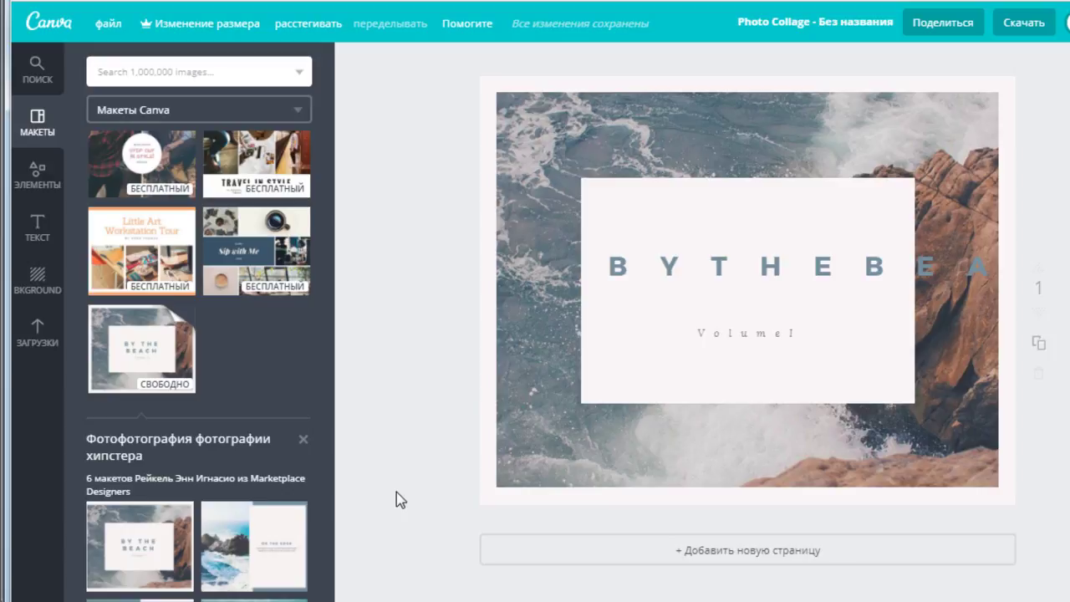
# Select the page's background photo layout and view its available colour palette
pyautogui.click(489, 418)
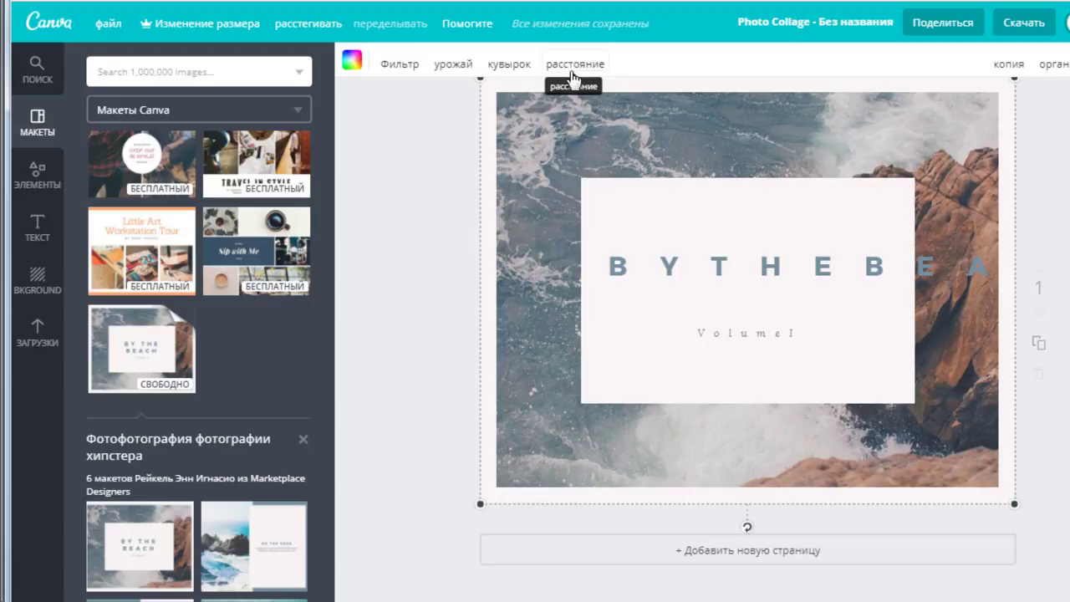
pyautogui.click(351, 63)
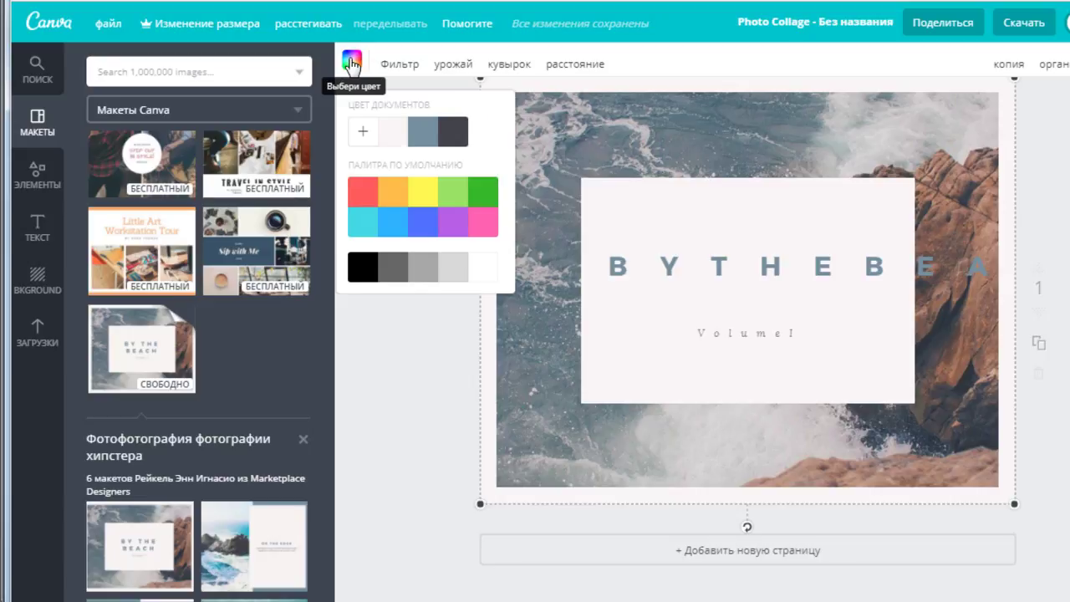
pyautogui.click(351, 61)
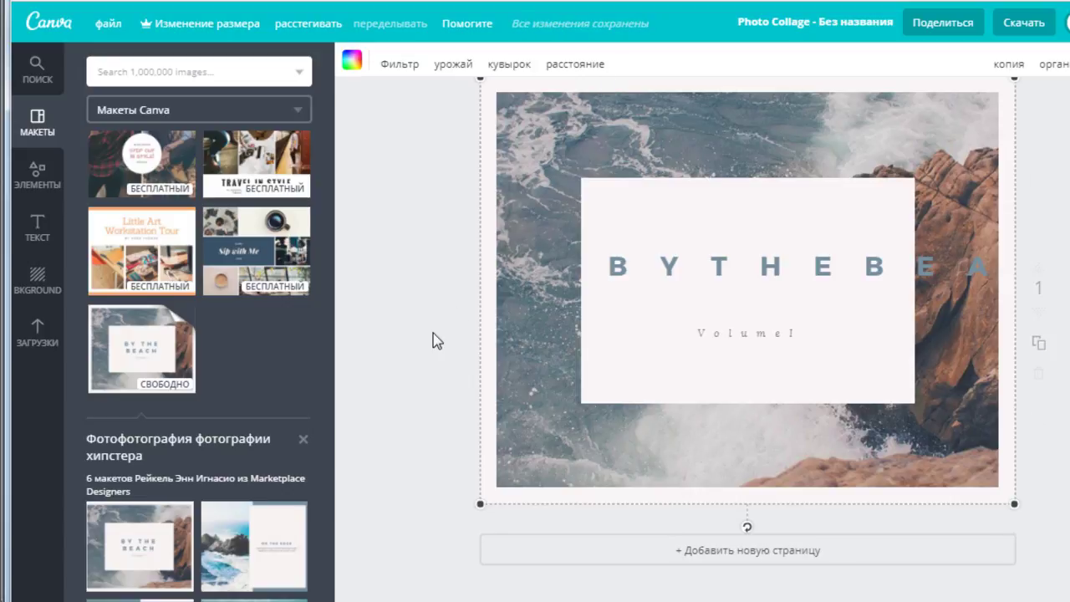
# Look through the photo filters and apply the "Рози" filter to the background photo
pyautogui.click(398, 65)
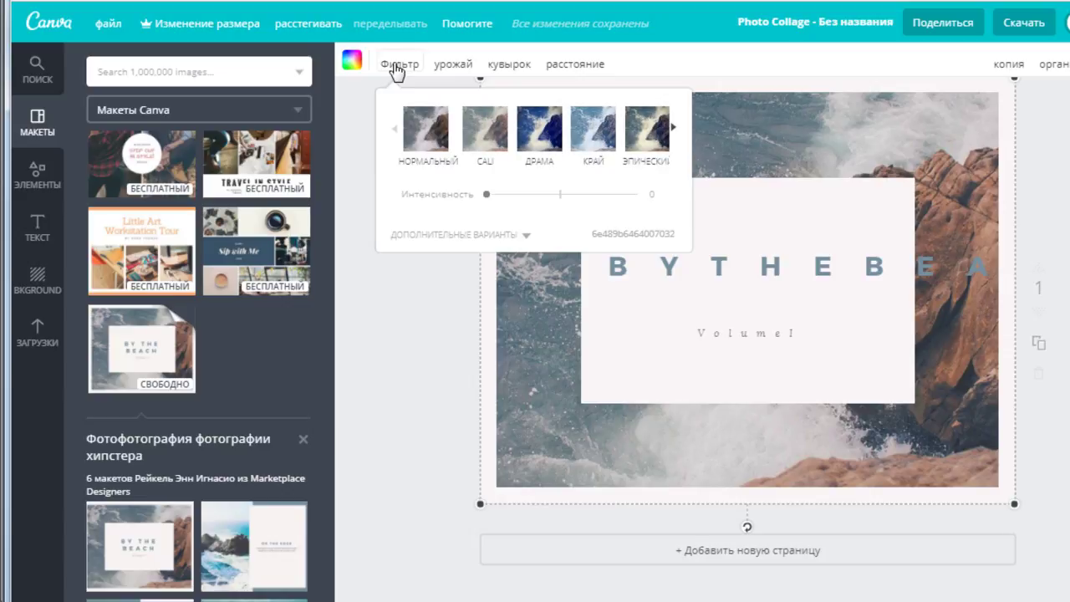
pyautogui.click(673, 131)
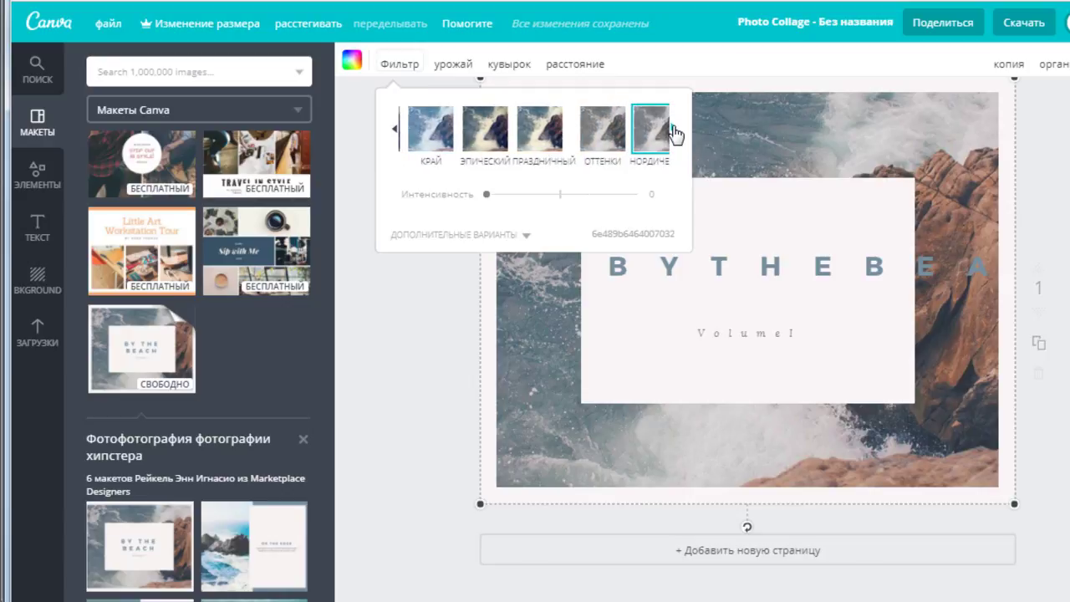
pyautogui.click(674, 130)
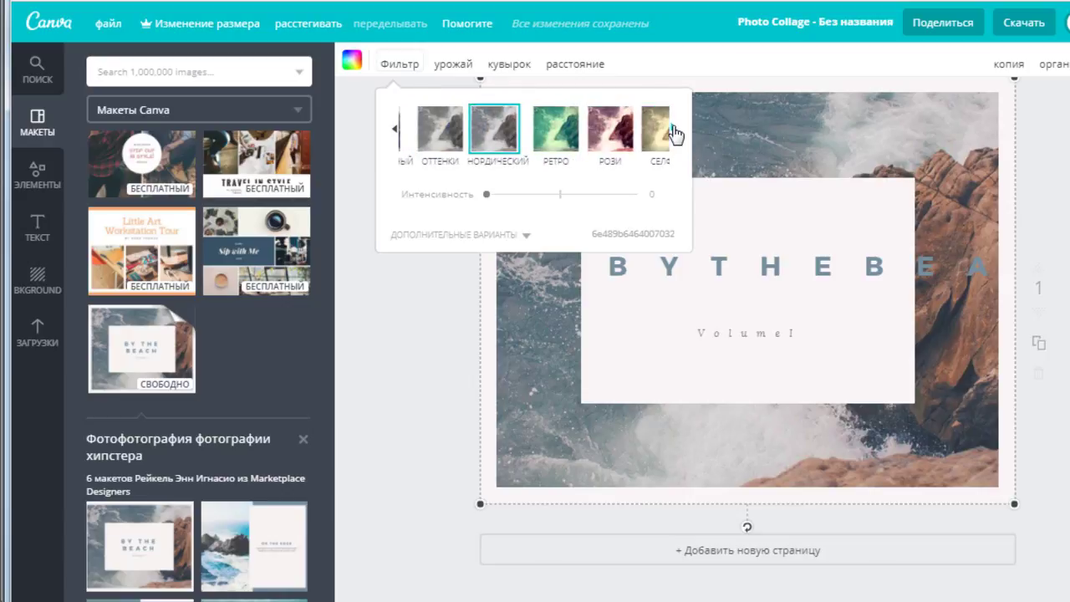
pyautogui.click(673, 131)
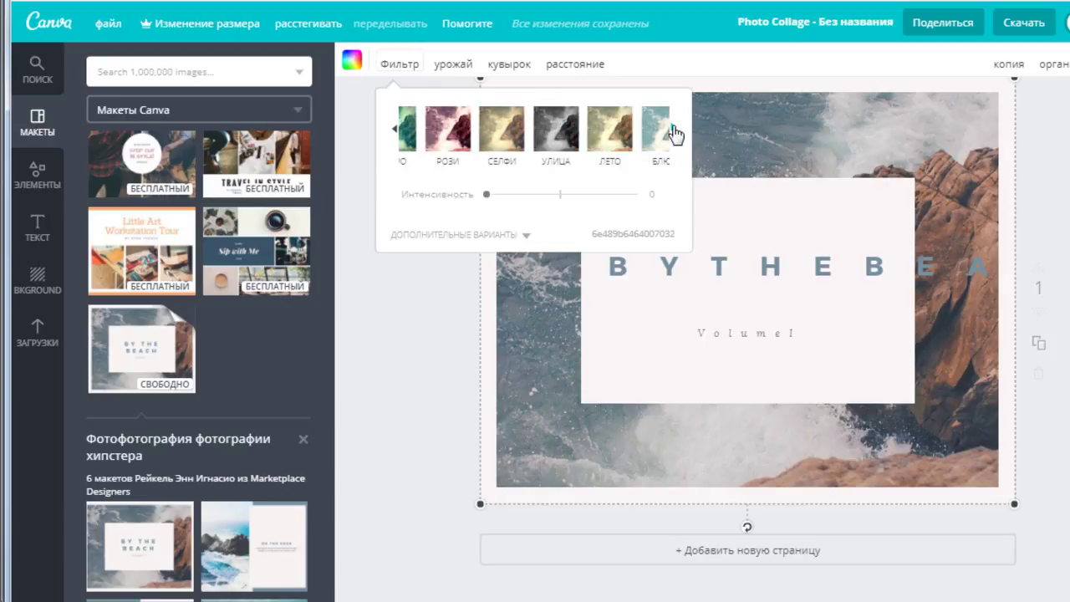
pyautogui.click(452, 139)
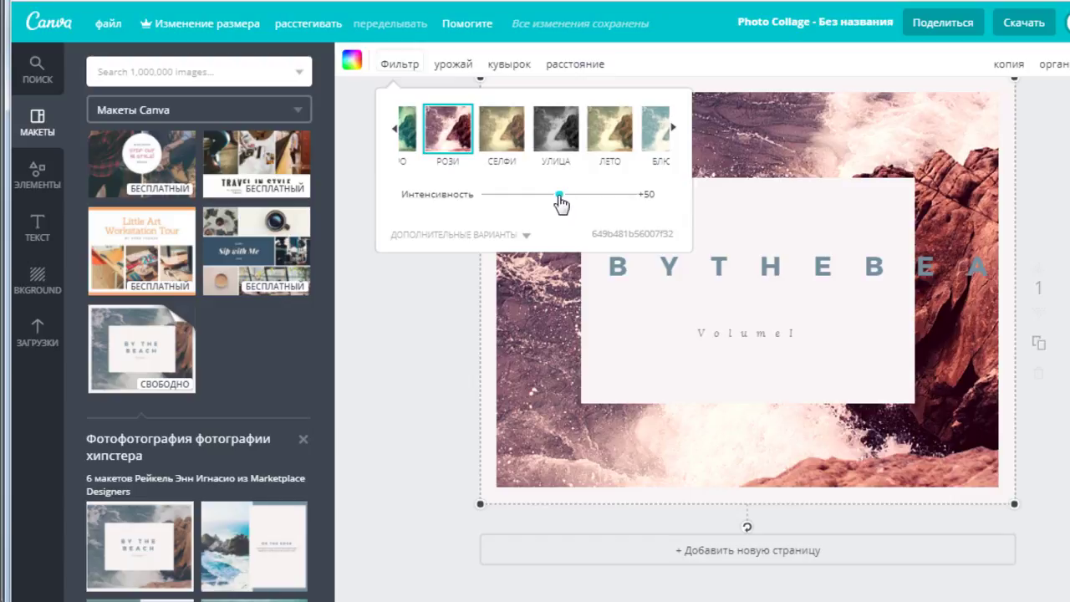
# Try weaker and stronger intensities for the "Рози" filter and set it to +52
pyautogui.moveTo(559, 199); pyautogui.dragTo(528, 206)
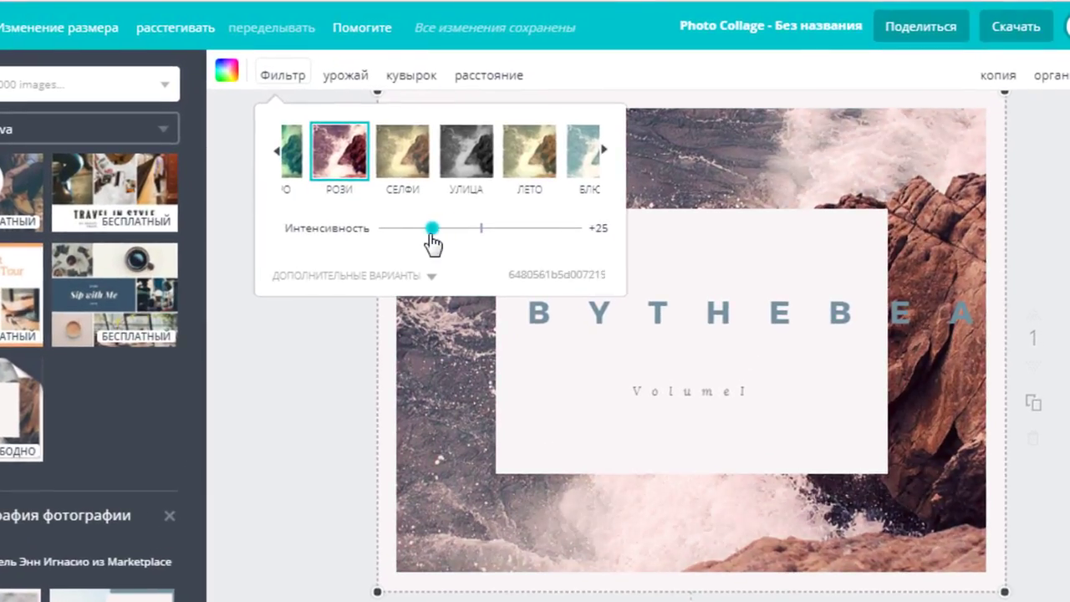
pyautogui.moveTo(431, 235); pyautogui.dragTo(560, 244)
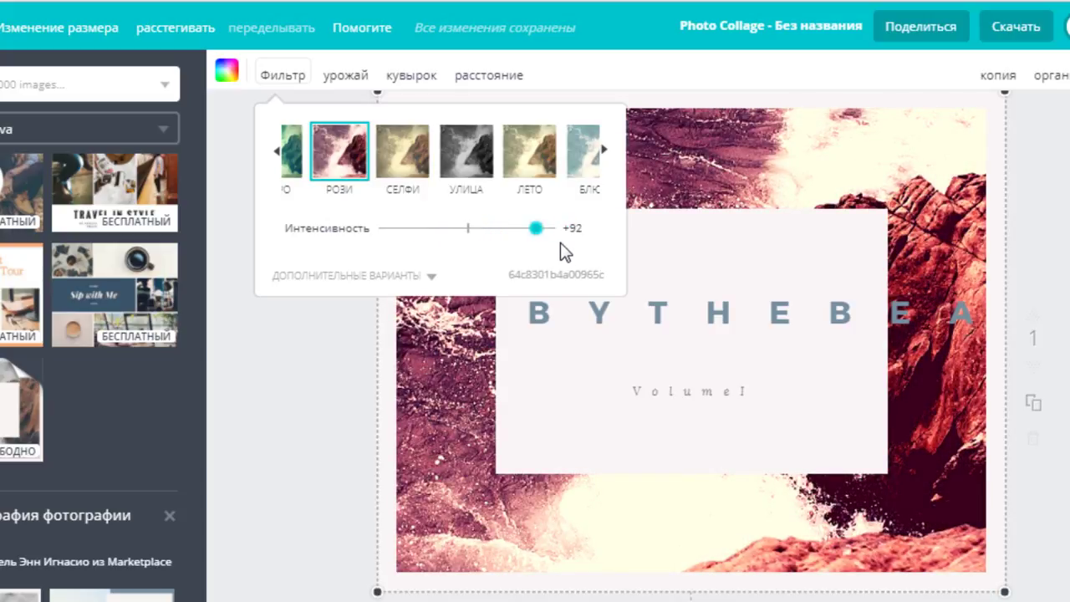
pyautogui.moveTo(559, 243); pyautogui.dragTo(488, 242)
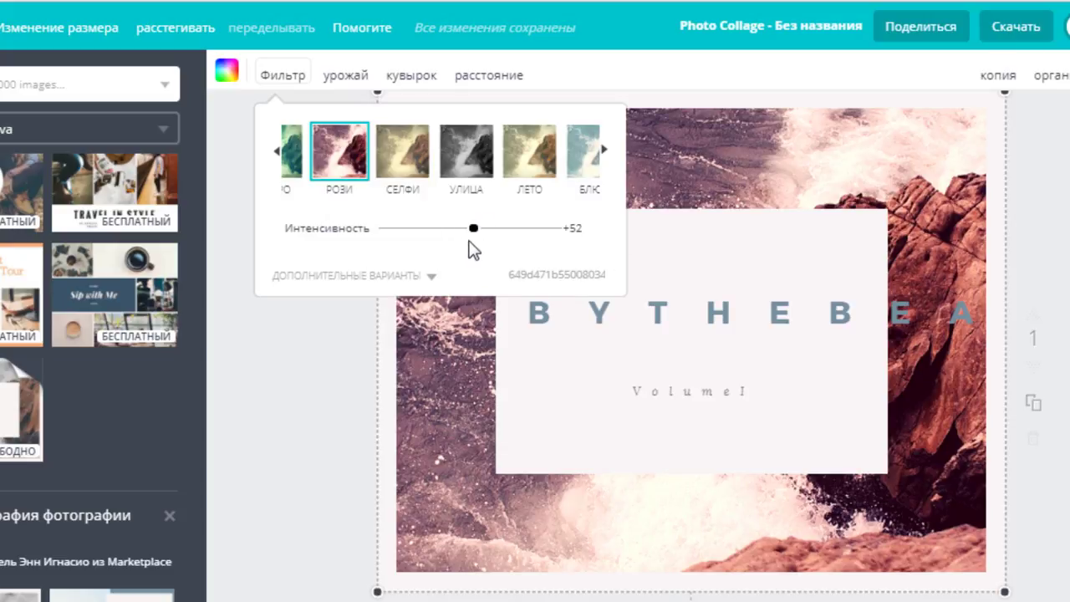
# Fine-tune the filter's advanced options: Оттенок to -74, Пятно to -45 and X-Процесс to +30, then close the filter settings
pyautogui.click(434, 279)
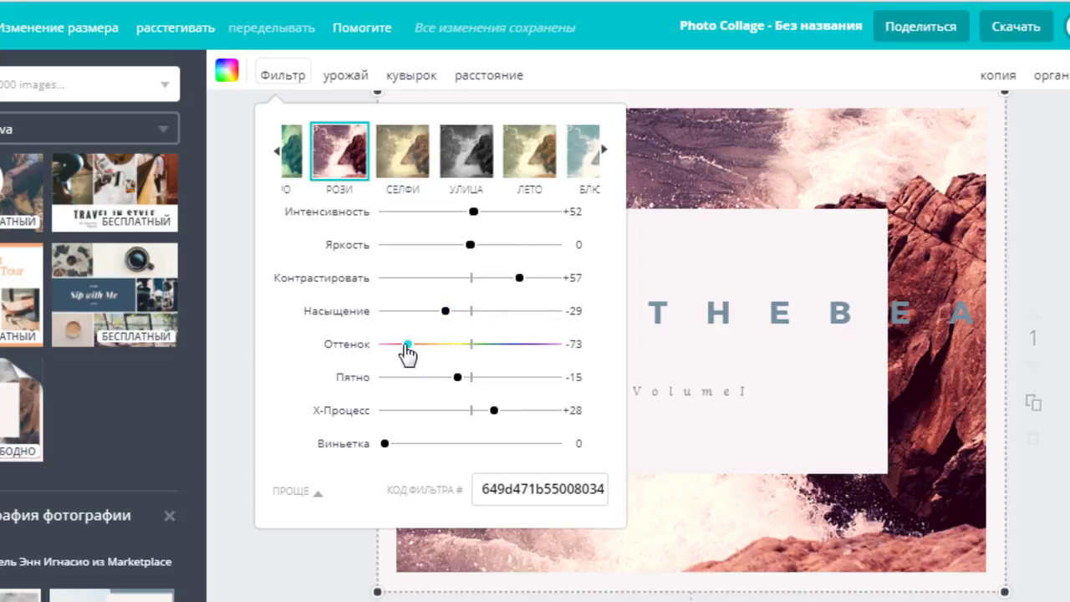
pyautogui.moveTo(408, 349)
pyautogui.mouseDown()
pyautogui.moveTo(551, 351)
pyautogui.moveTo(400, 335)
pyautogui.moveTo(412, 343)
pyautogui.mouseUp()
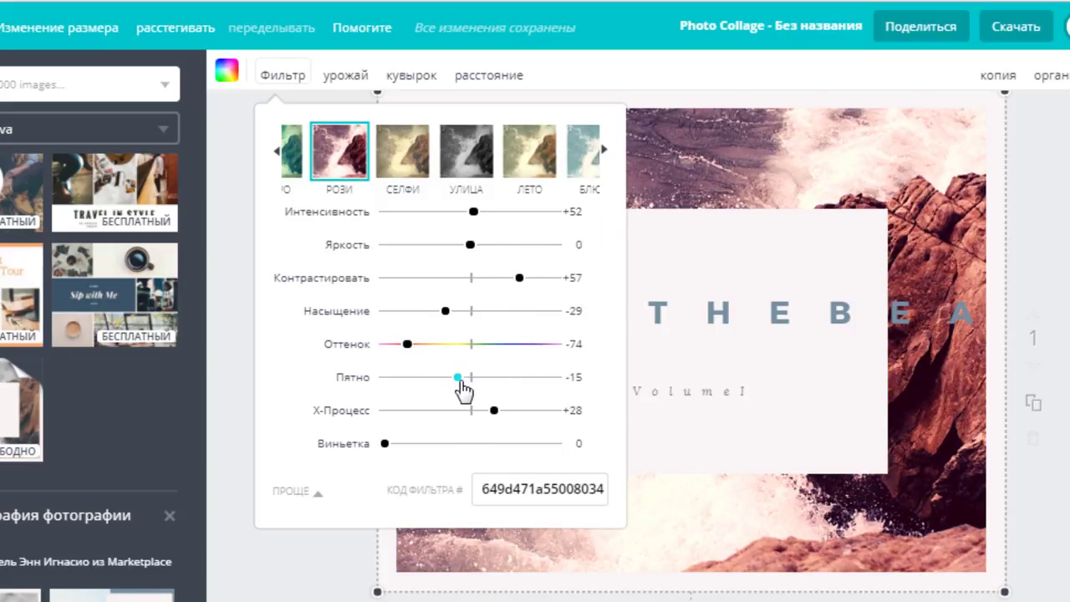
pyautogui.moveTo(472, 384); pyautogui.dragTo(434, 378)
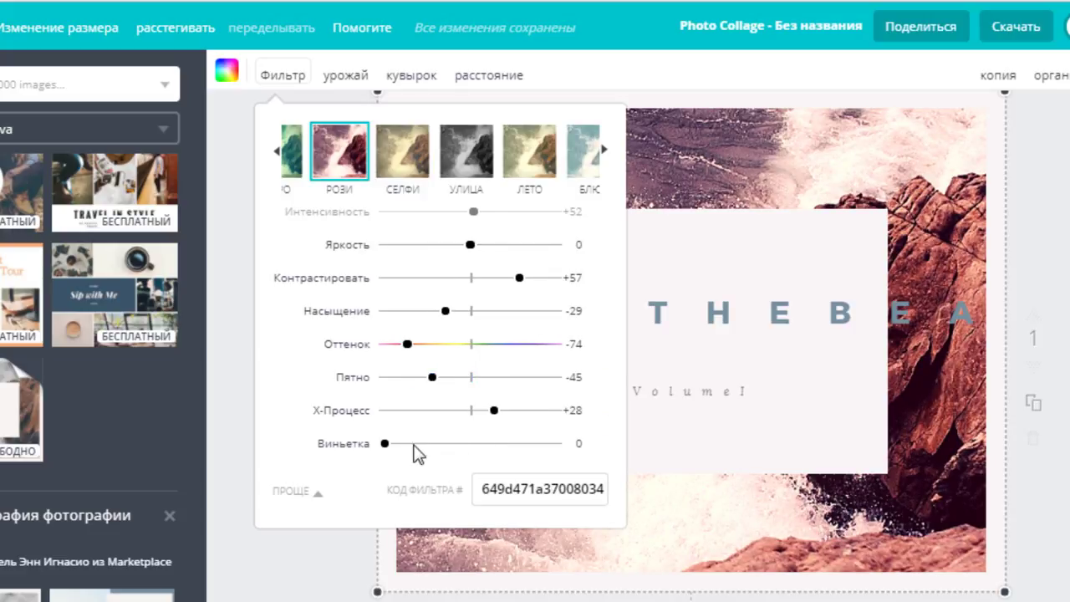
pyautogui.moveTo(494, 411); pyautogui.dragTo(518, 407)
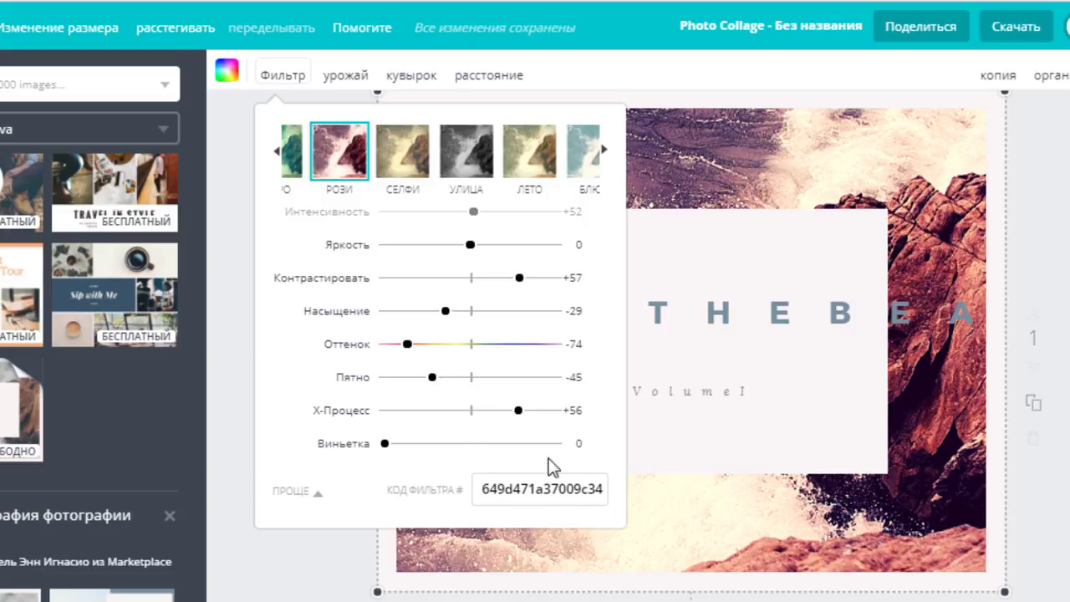
pyautogui.moveTo(518, 410); pyautogui.dragTo(510, 412)
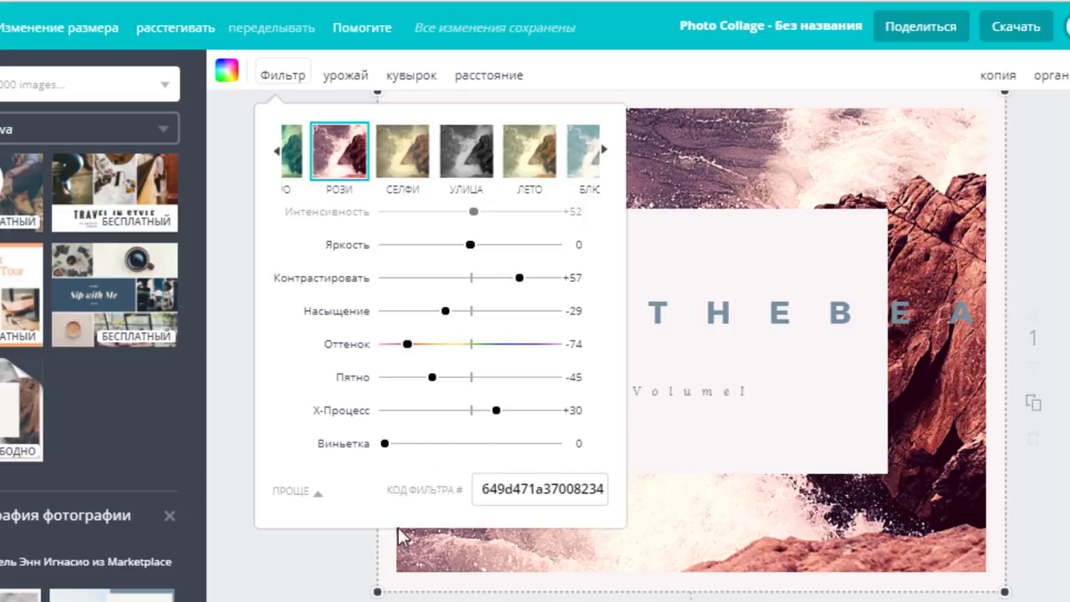
pyautogui.click(319, 502)
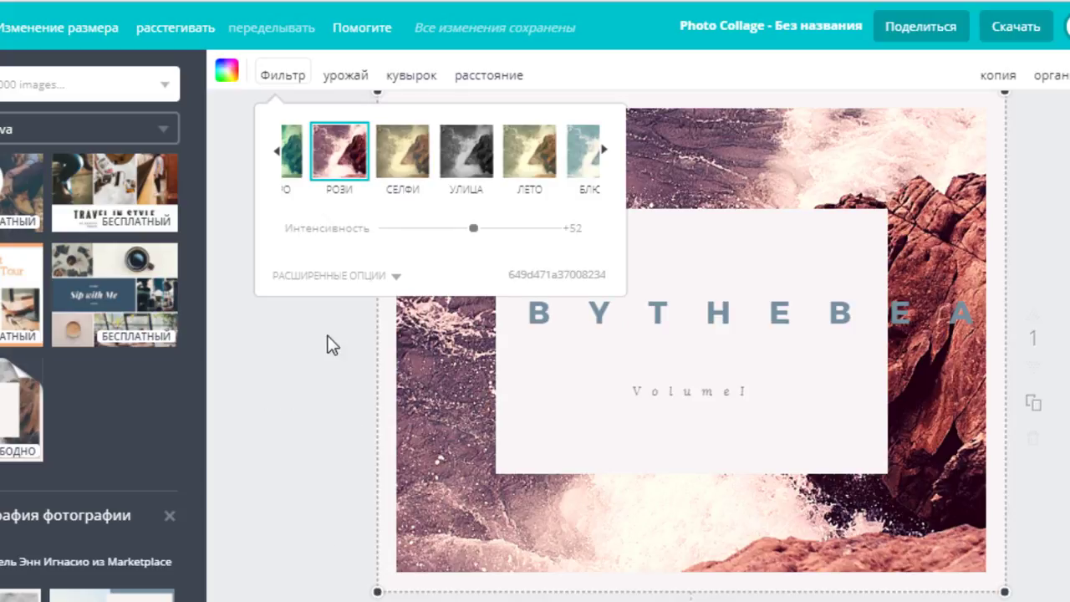
pyautogui.click(318, 74)
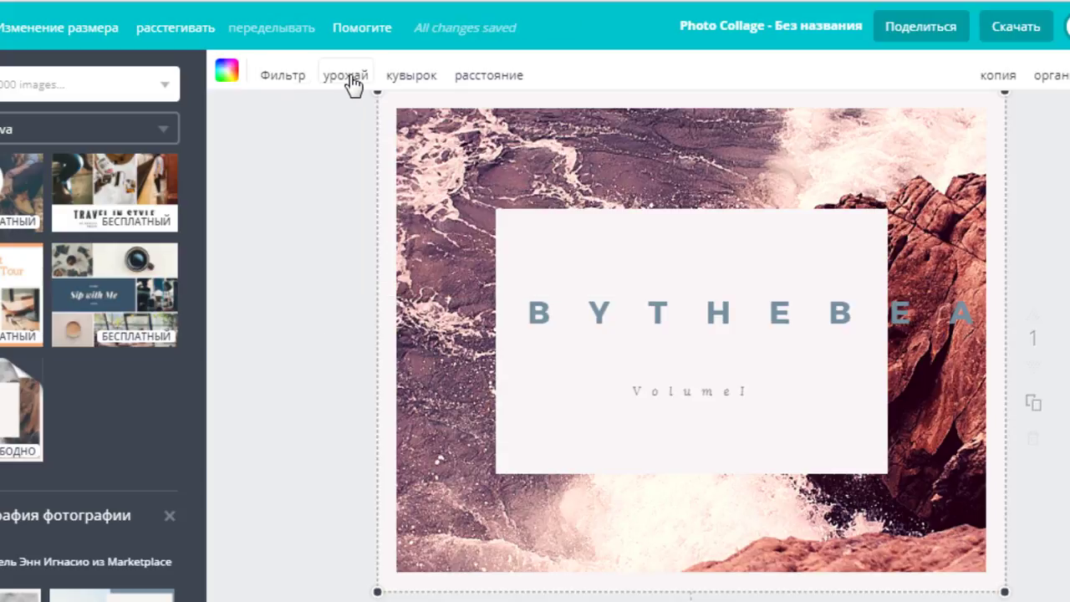
# Open the background photo for cropping and shift it inside the frame until its left edge meets the frame's left edge
pyautogui.click(346, 76)
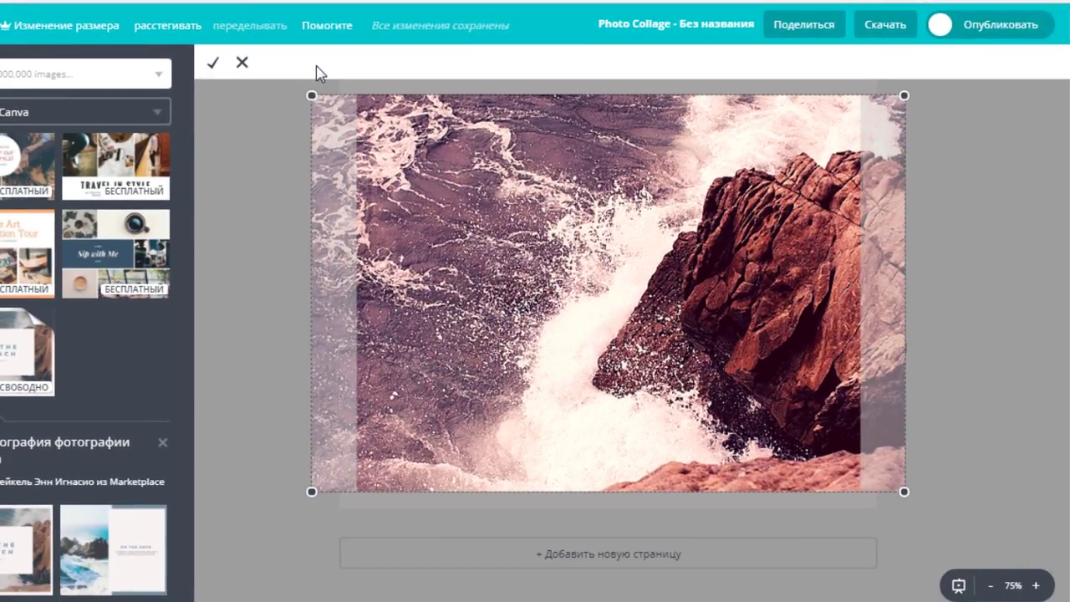
pyautogui.click(214, 64)
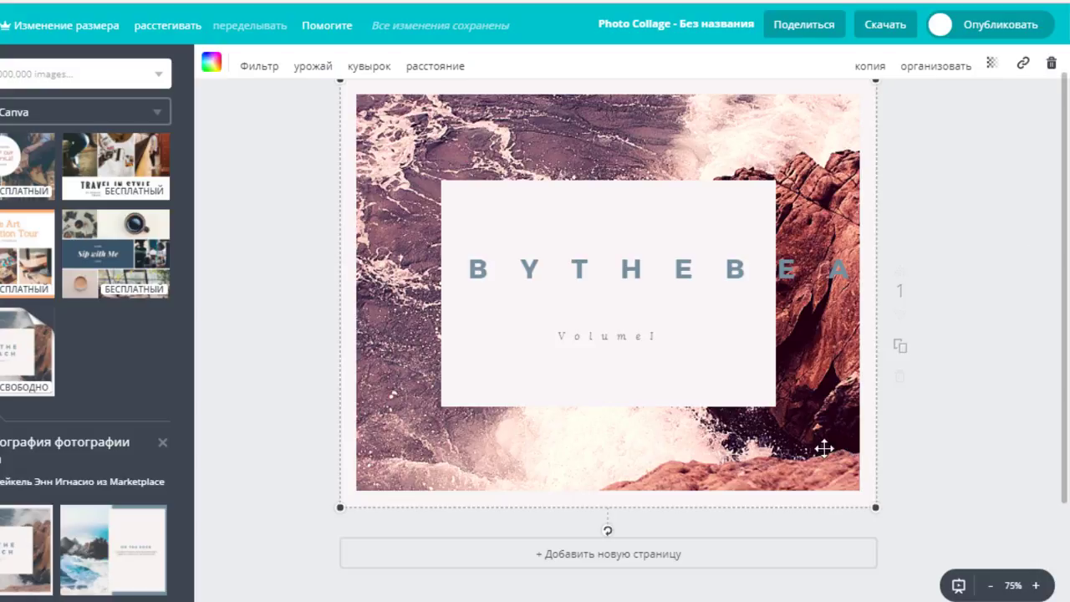
pyautogui.click(314, 70)
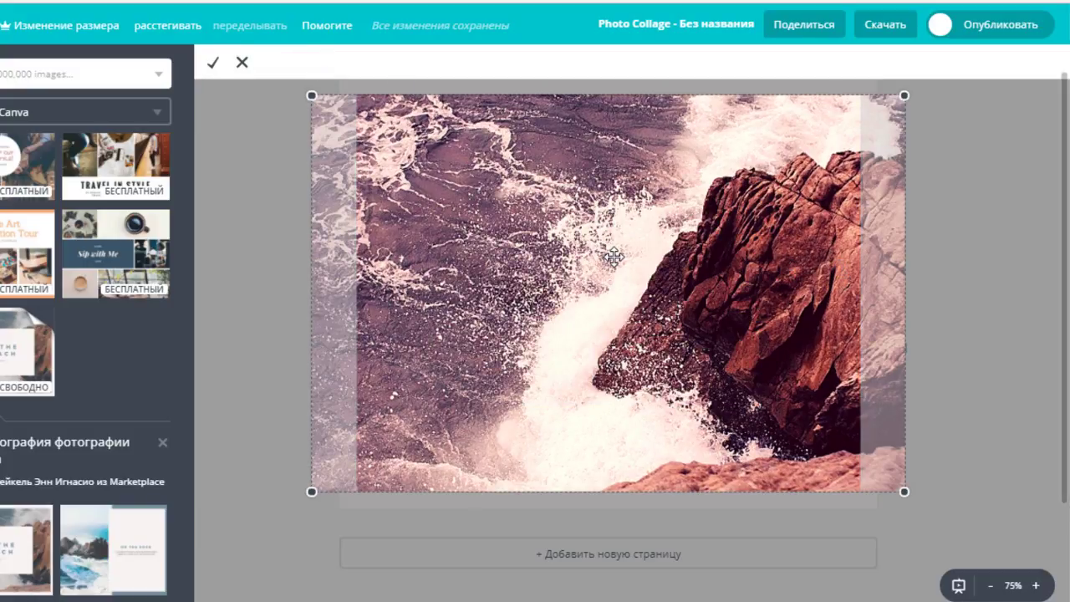
pyautogui.moveTo(614, 256); pyautogui.dragTo(567, 249)
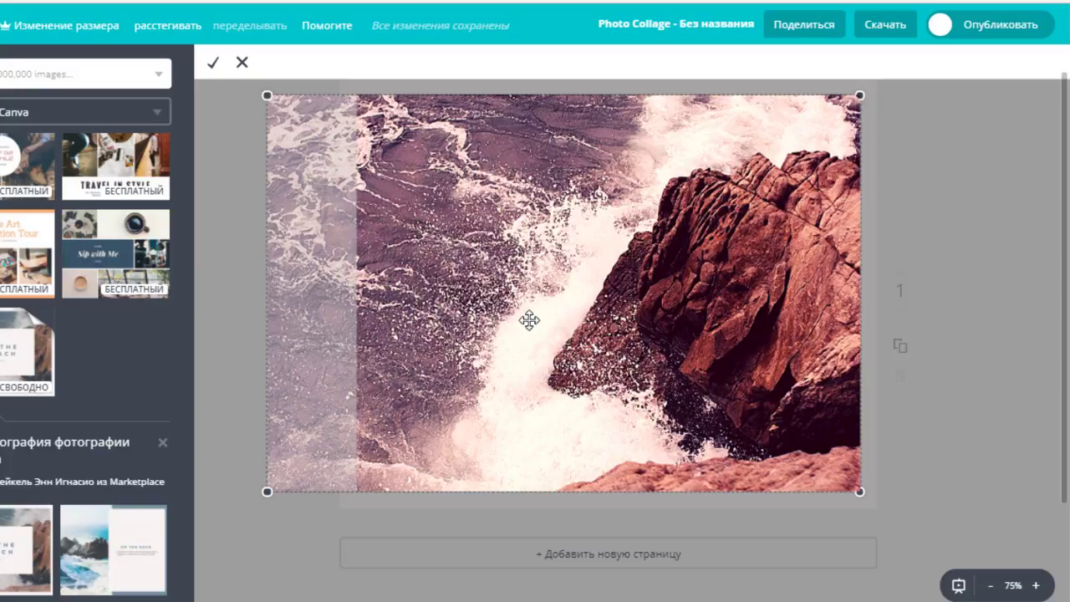
pyautogui.moveTo(521, 316); pyautogui.dragTo(612, 314)
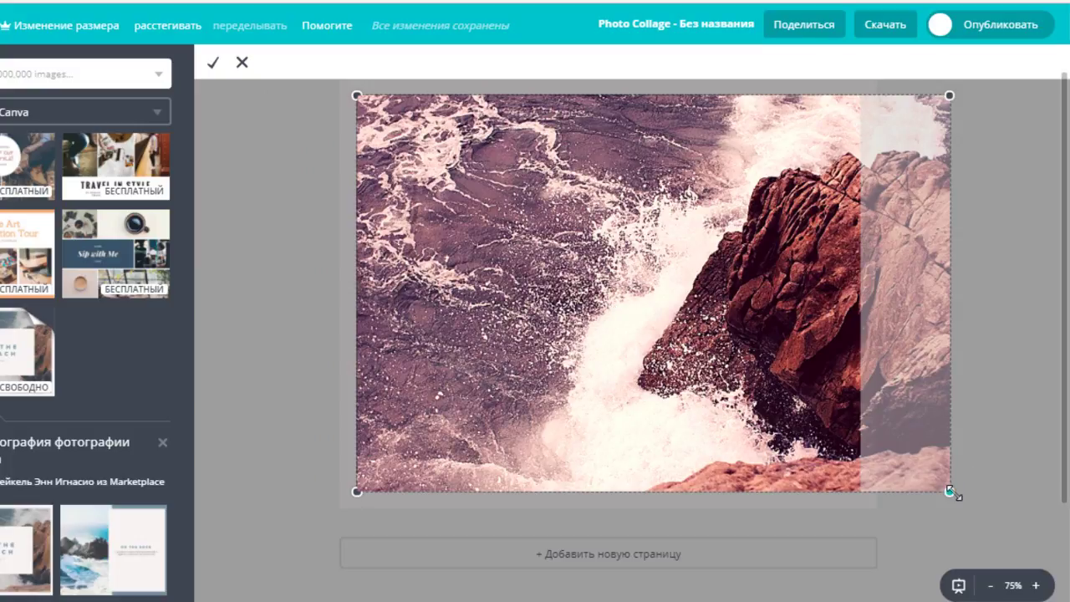
# Try enlarging the photo within the crop frame, shrink it back to the frame's height and apply the crop
pyautogui.moveTo(969, 497); pyautogui.dragTo(1051, 557)
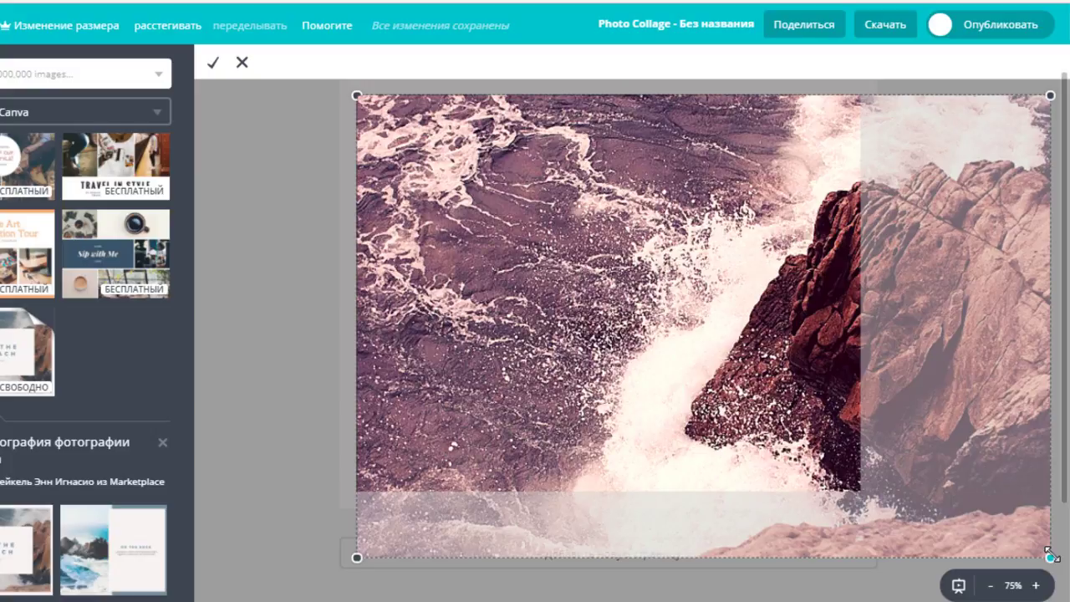
pyautogui.moveTo(1051, 556); pyautogui.dragTo(1055, 559)
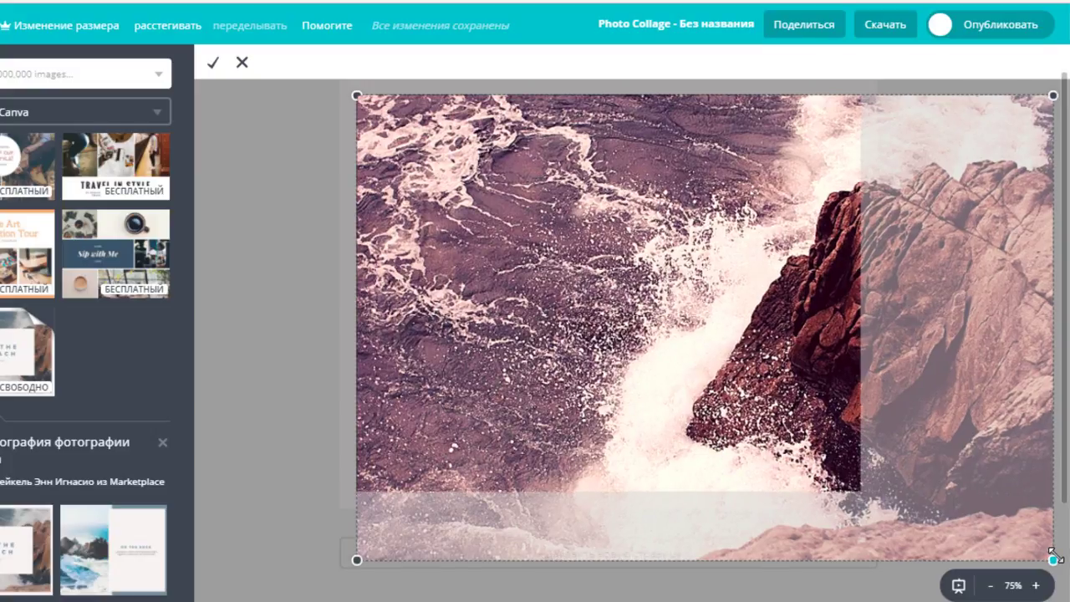
pyautogui.moveTo(1054, 557); pyautogui.dragTo(1052, 552)
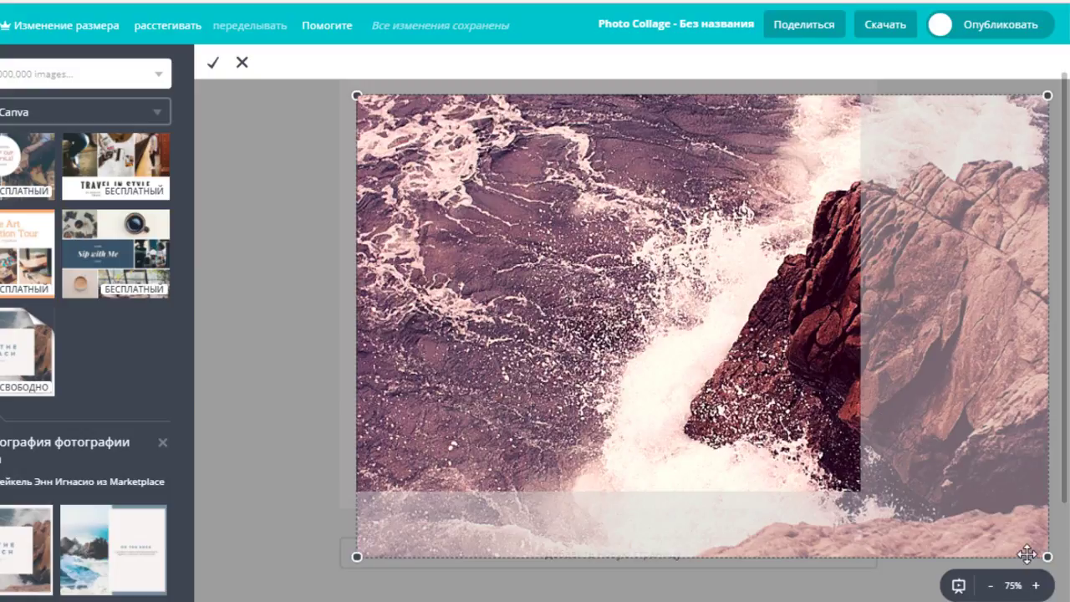
pyautogui.moveTo(1048, 555); pyautogui.dragTo(973, 466)
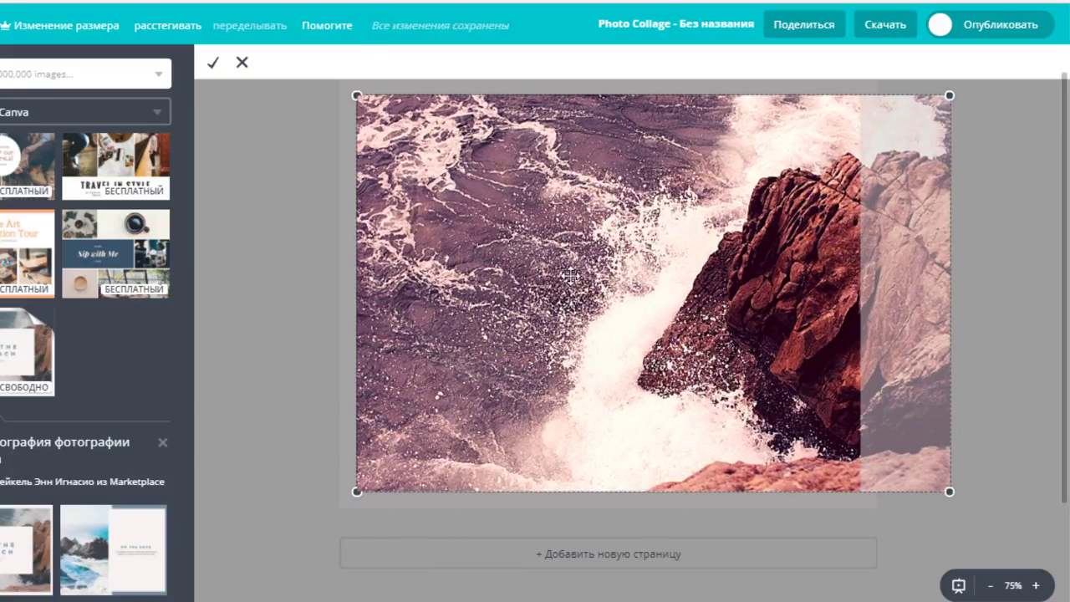
pyautogui.click(212, 65)
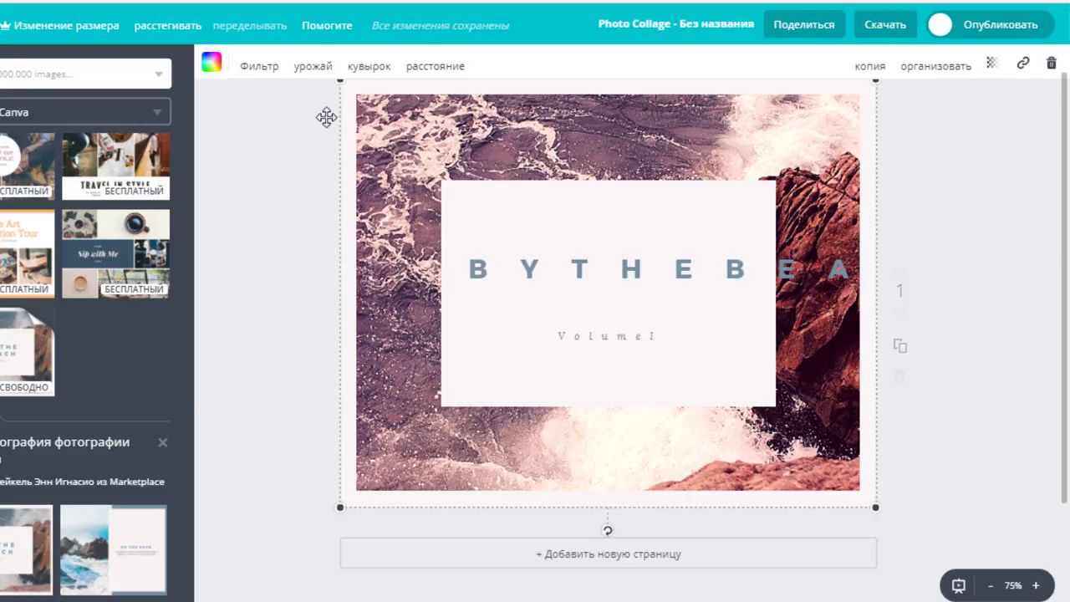
# Try flipping the background photo horizontally and vertically, restore its original orientation and try the rotation handle
pyautogui.click(370, 75)
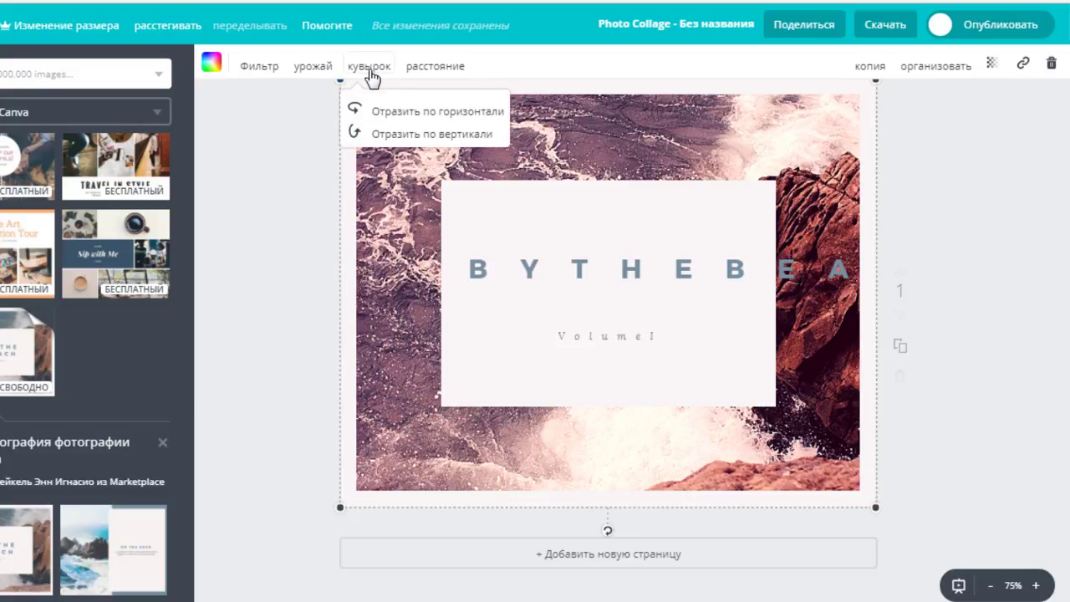
pyautogui.click(450, 116)
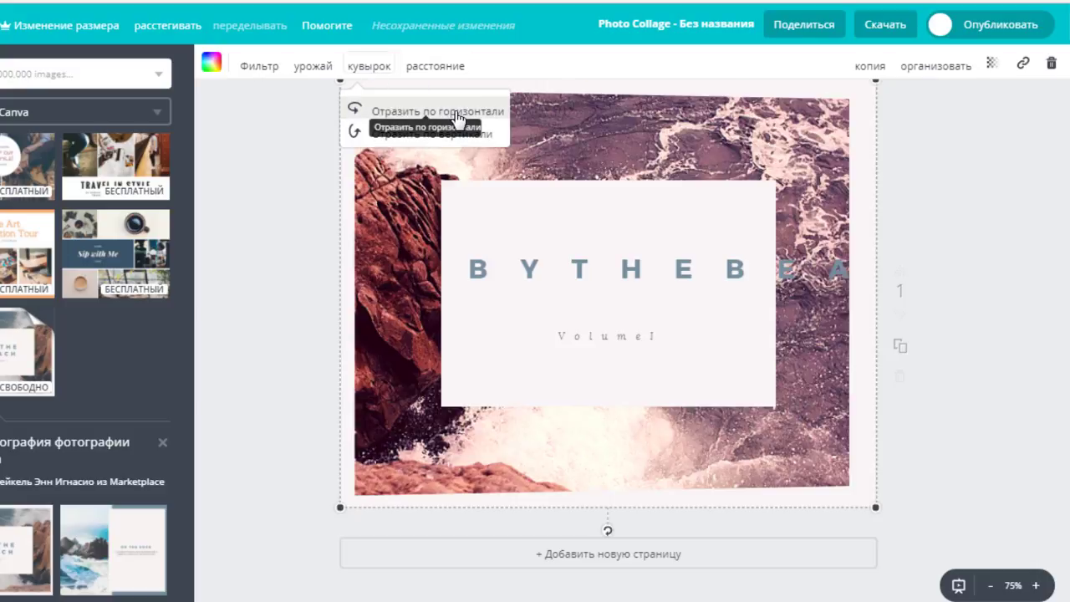
pyautogui.click(376, 138)
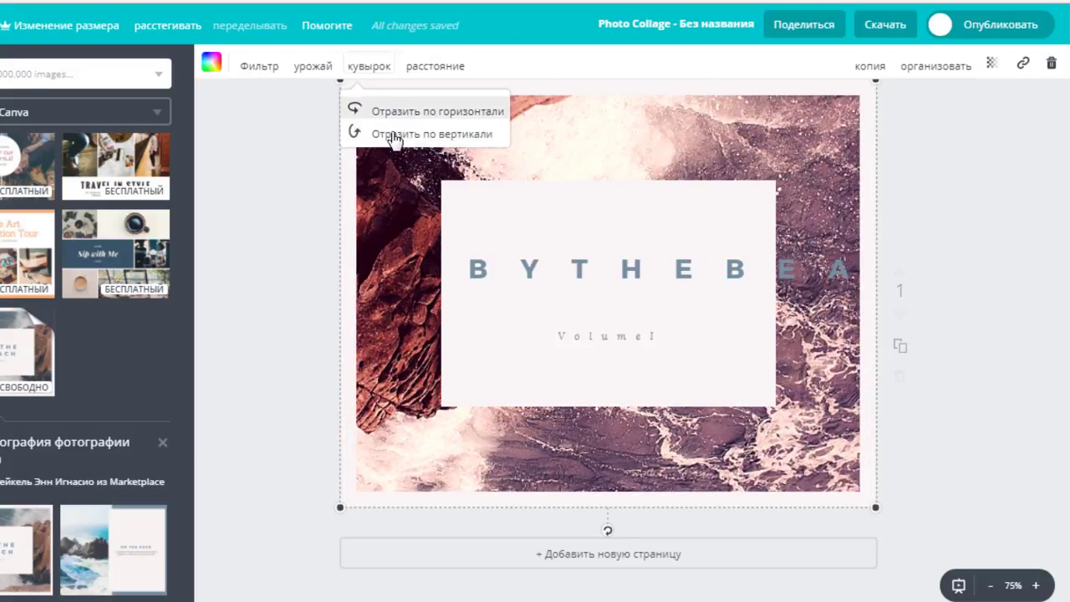
pyautogui.click(394, 121)
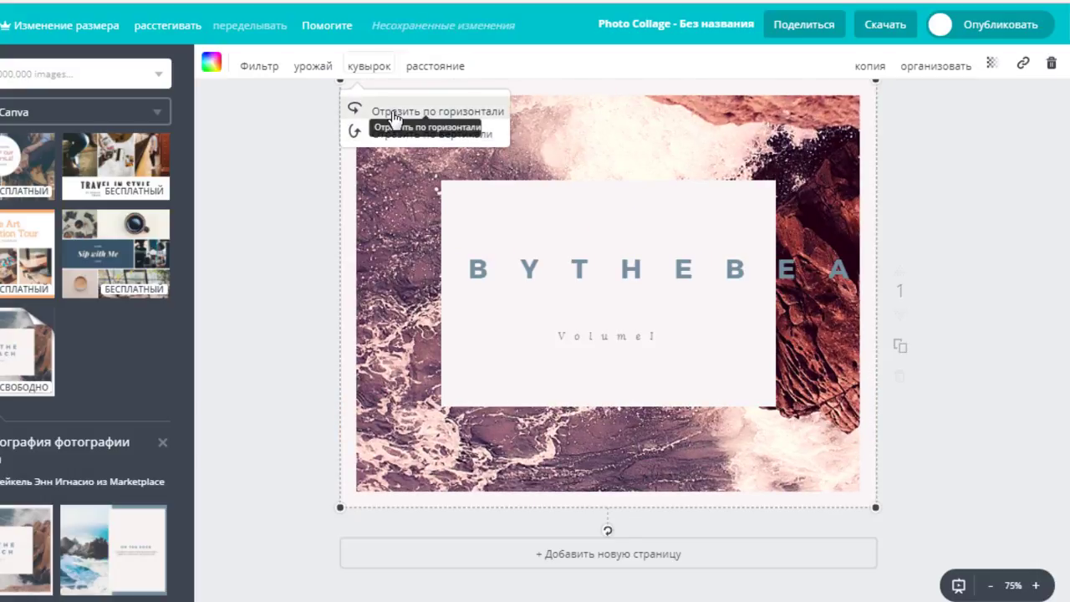
pyautogui.click(404, 136)
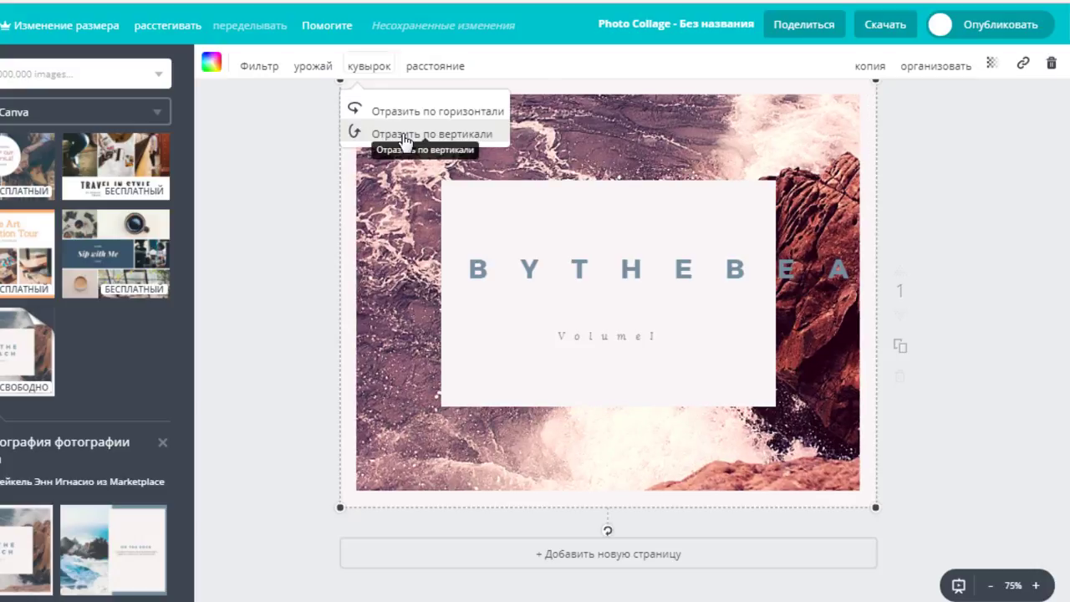
pyautogui.click(281, 220)
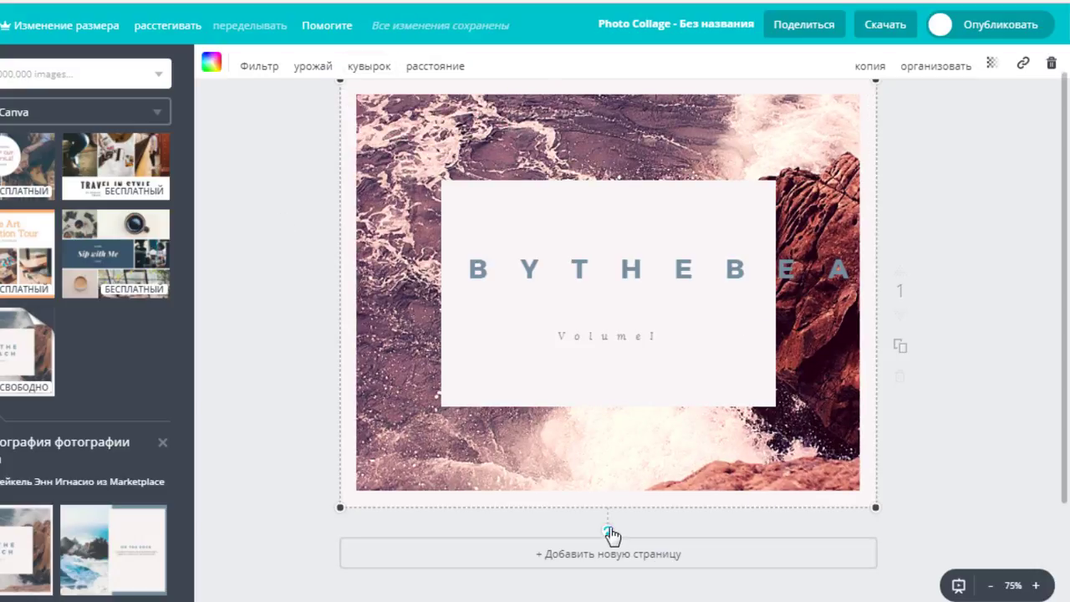
pyautogui.moveTo(609, 539)
pyautogui.mouseDown()
pyautogui.moveTo(525, 524)
pyautogui.moveTo(568, 521)
pyautogui.moveTo(611, 547)
pyautogui.moveTo(608, 533)
pyautogui.mouseUp()
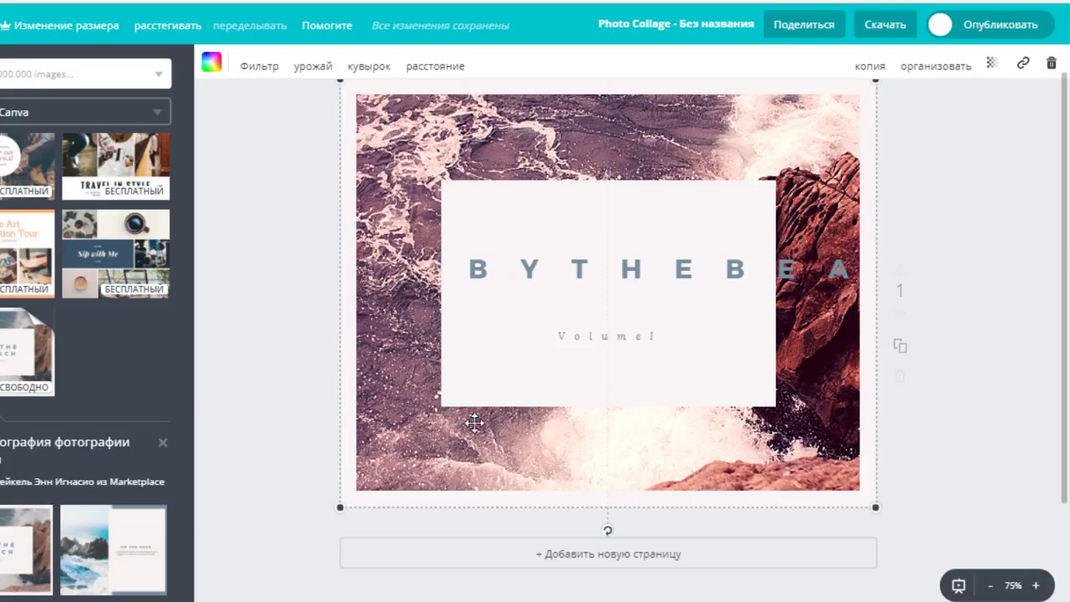
# Slightly reduce the spacing (расстояние) around the background photo so its border becomes narrower
pyautogui.click(445, 75)
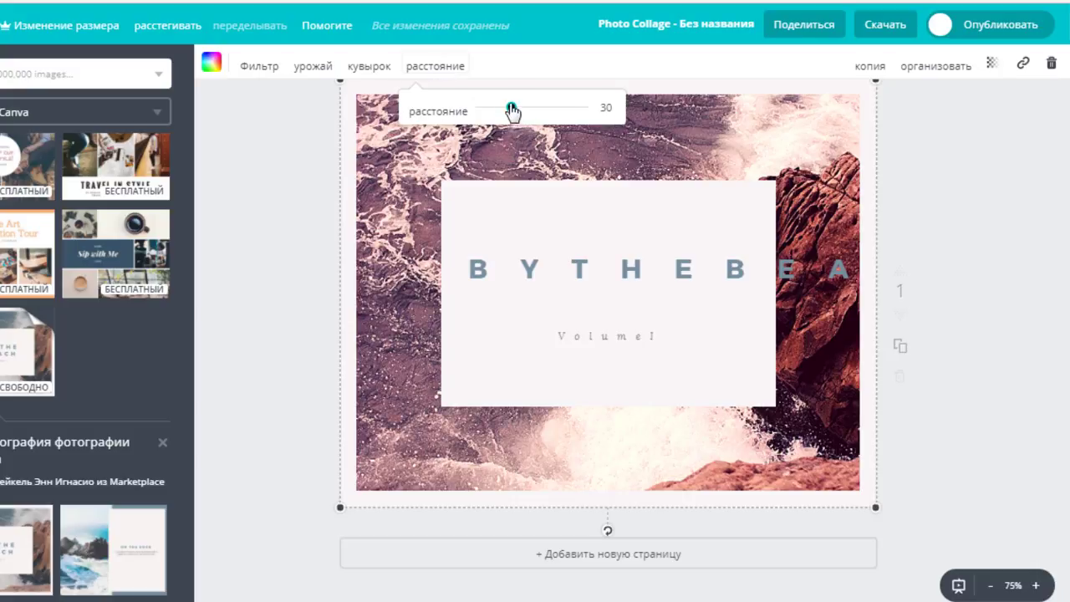
pyautogui.moveTo(512, 114)
pyautogui.mouseDown()
pyautogui.moveTo(573, 120)
pyautogui.moveTo(506, 117)
pyautogui.mouseUp()
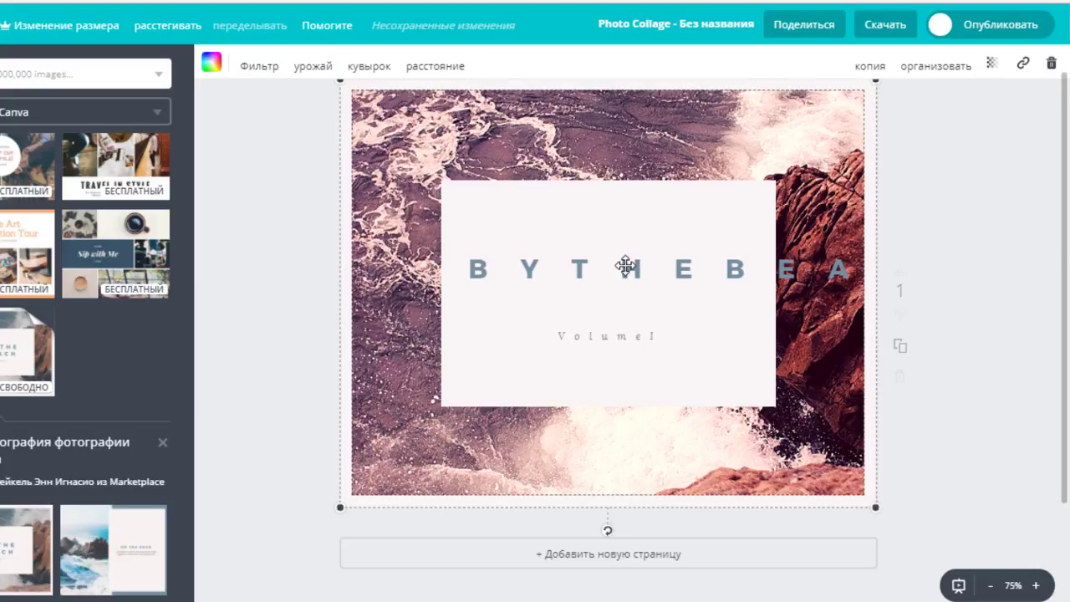
# Set the transparency (прозрачность) of the rectangle behind the title to 74
pyautogui.click(636, 231)
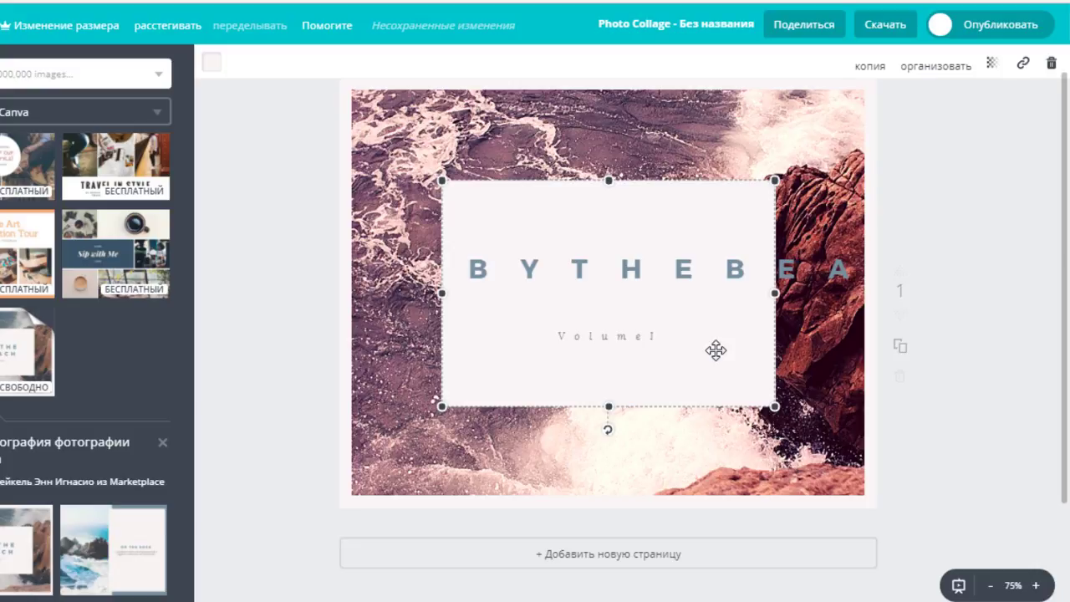
pyautogui.click(997, 65)
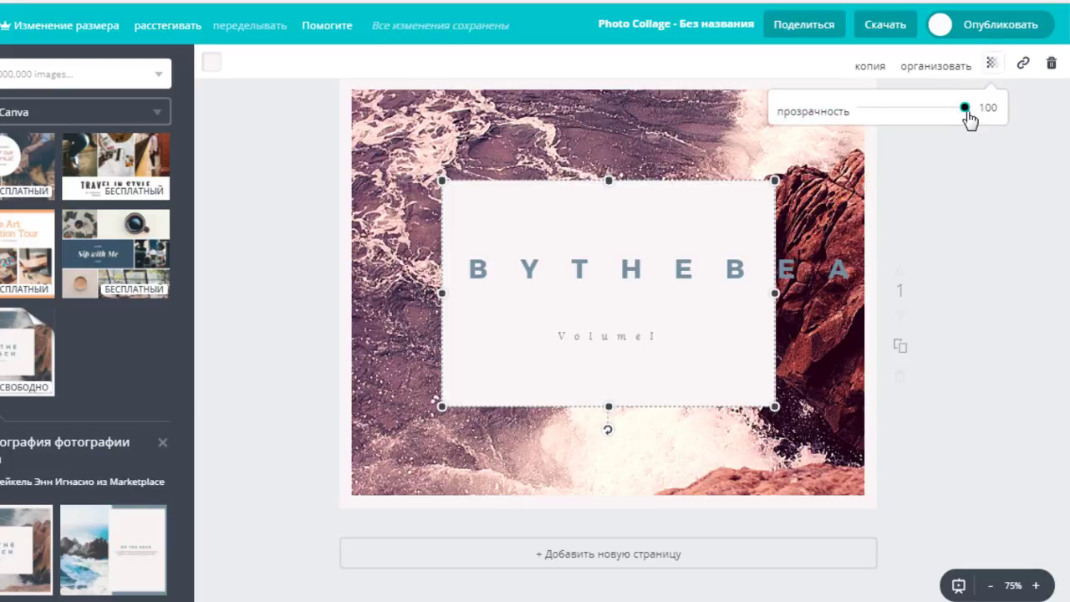
pyautogui.moveTo(963, 111); pyautogui.dragTo(933, 110)
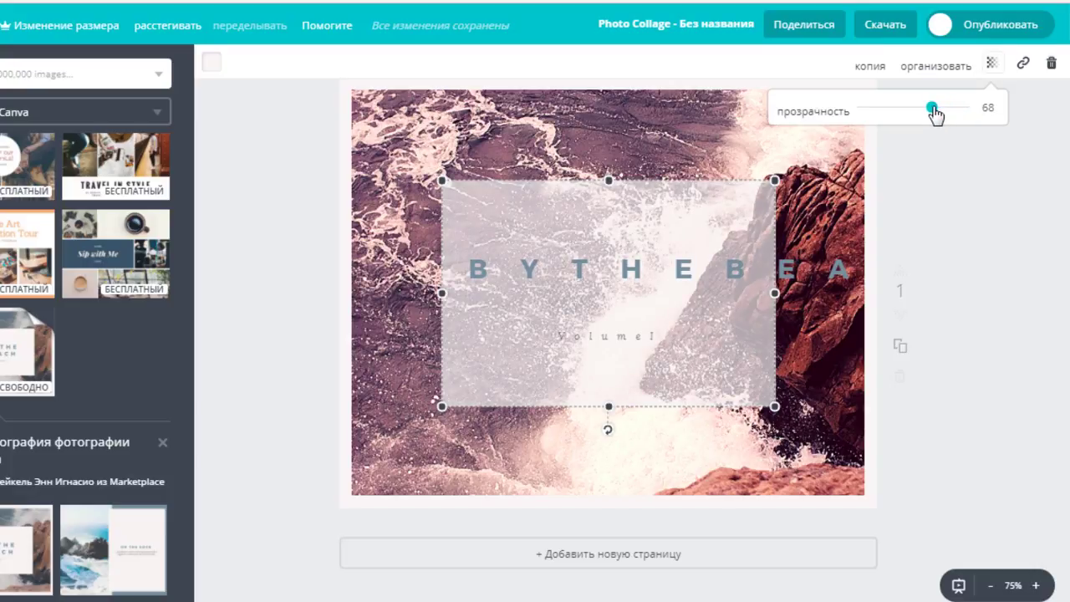
pyautogui.moveTo(934, 111)
pyautogui.mouseDown()
pyautogui.moveTo(907, 110)
pyautogui.moveTo(940, 110)
pyautogui.mouseUp()
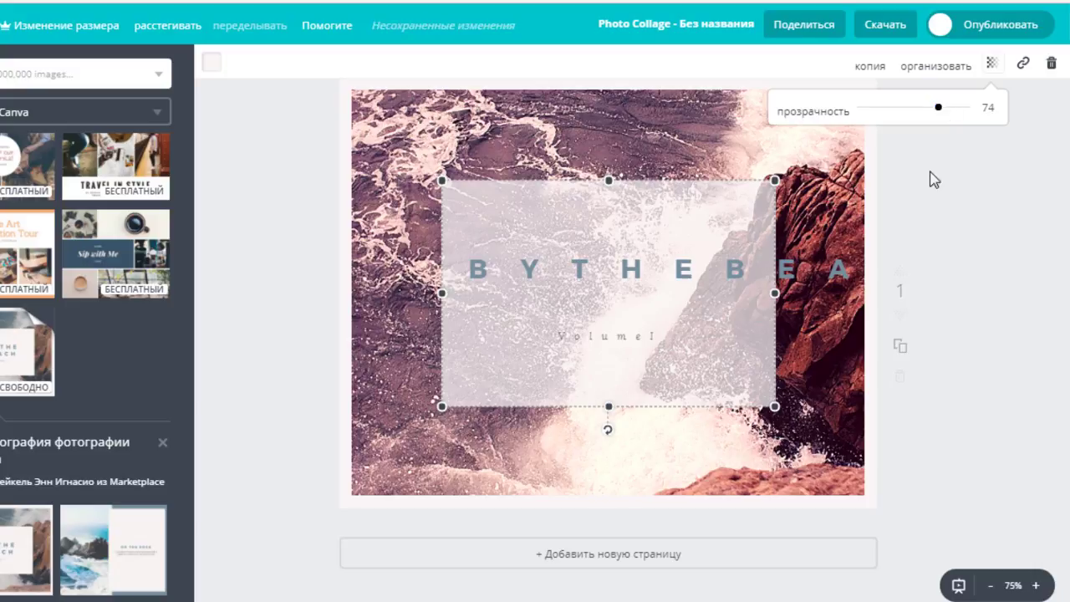
# Try purple as the title rectangle's fill and recolour it light grey from the default palette
pyautogui.click(210, 65)
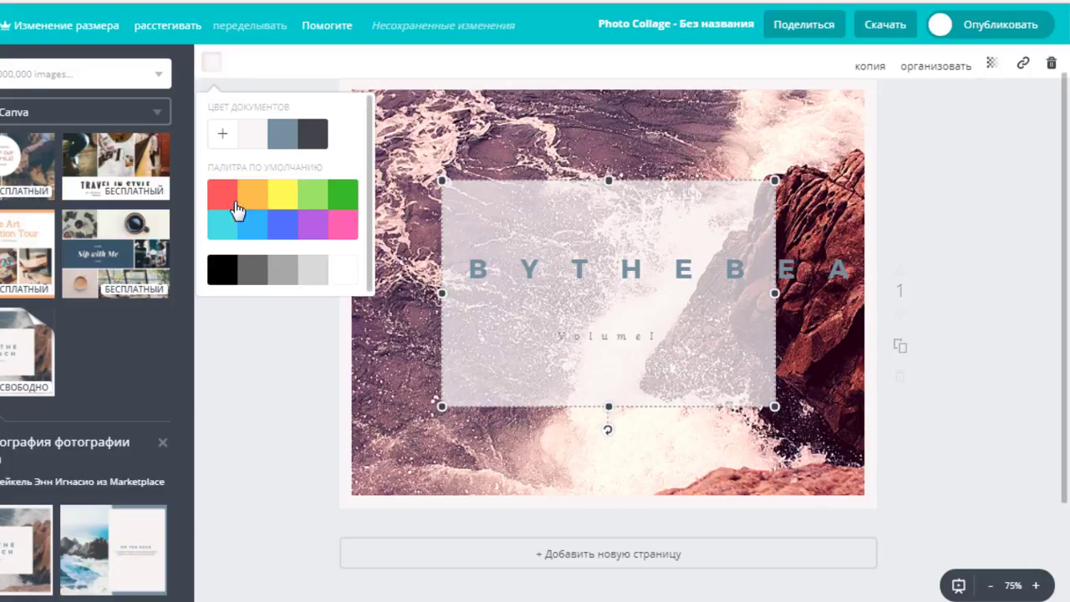
pyautogui.click(309, 223)
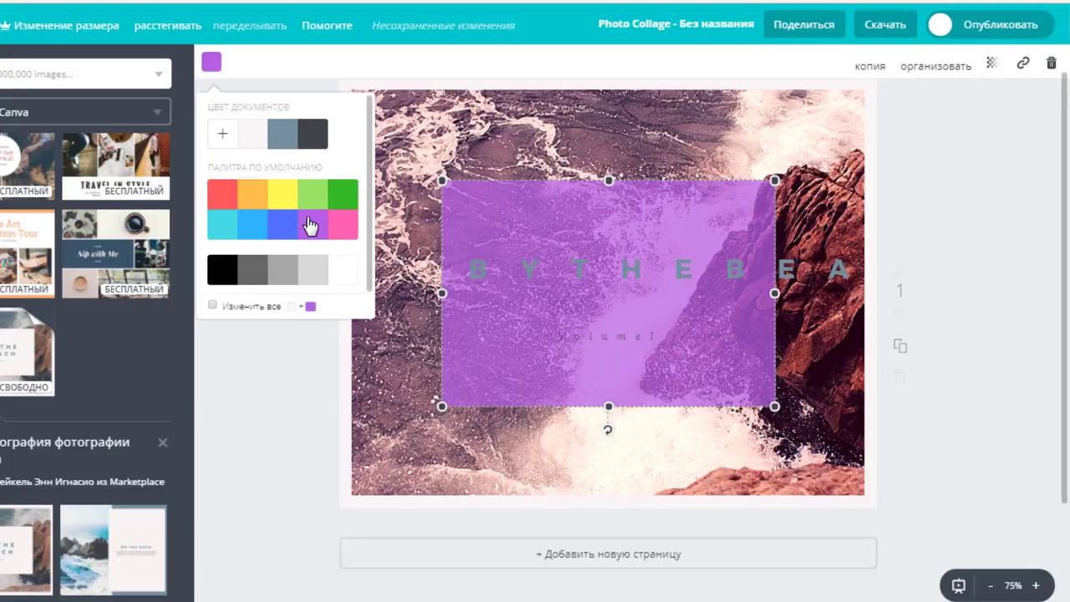
pyautogui.click(309, 266)
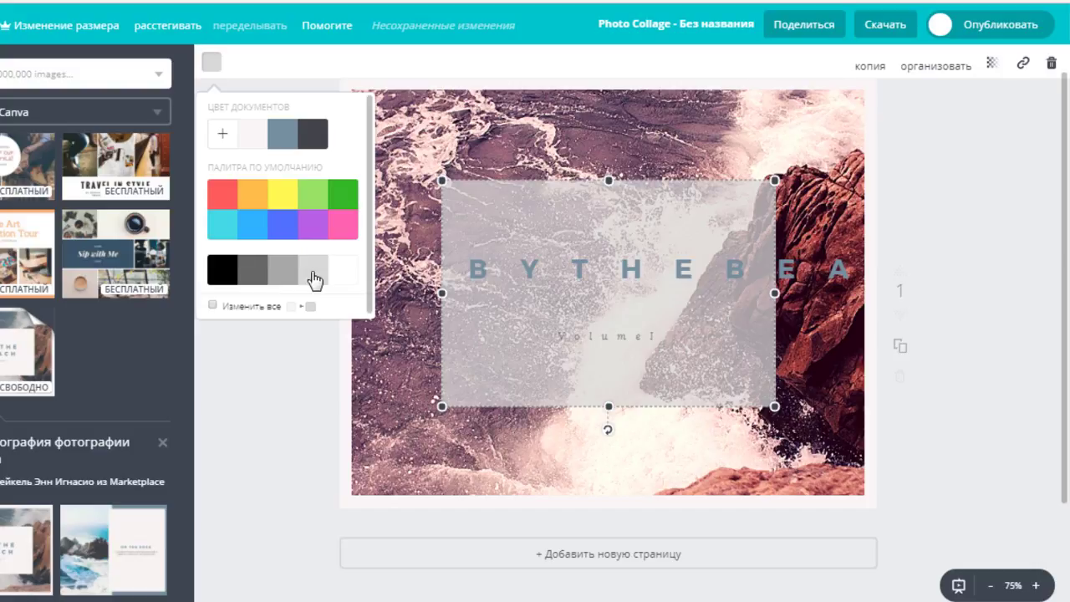
pyautogui.click(237, 388)
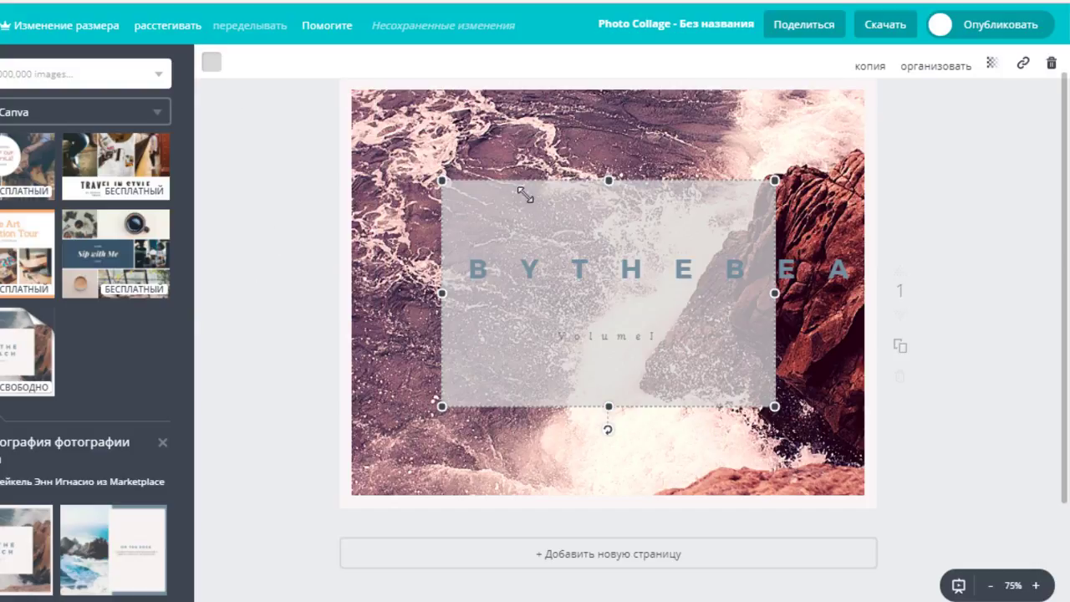
# Rotate the grey rectangle to a steep diagonal and move it over the upper-right part of the photo
pyautogui.moveTo(608, 432); pyautogui.dragTo(721, 368)
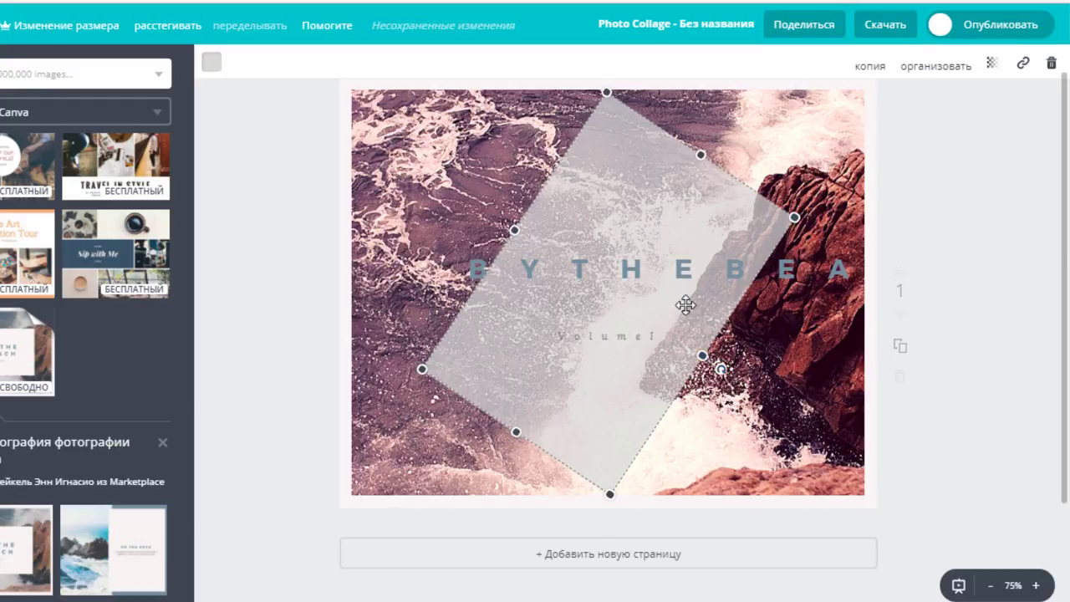
pyautogui.moveTo(685, 305); pyautogui.dragTo(786, 346)
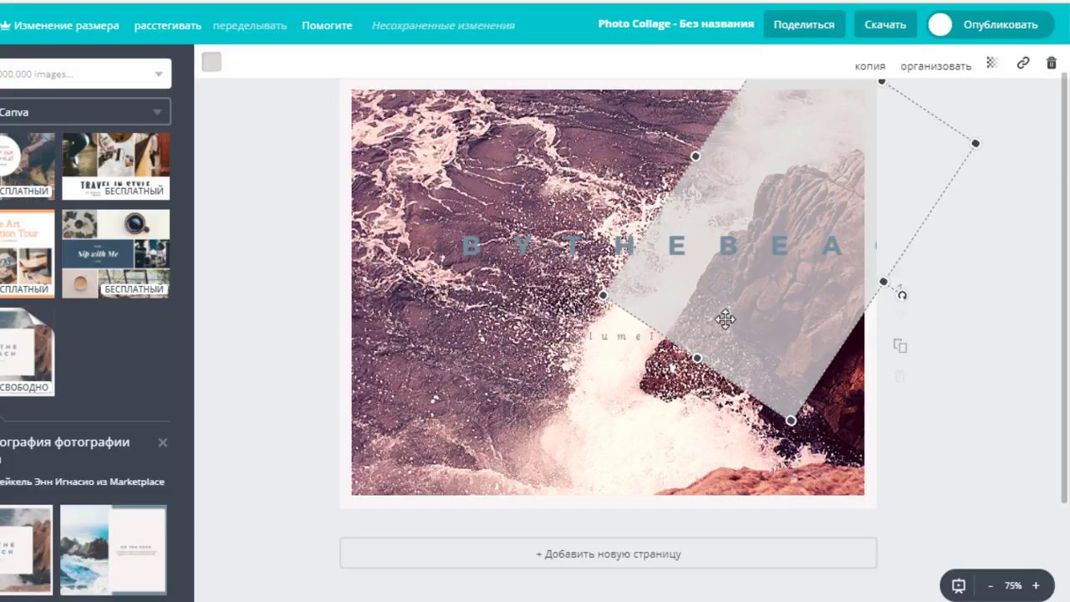
pyautogui.moveTo(903, 296); pyautogui.dragTo(914, 292)
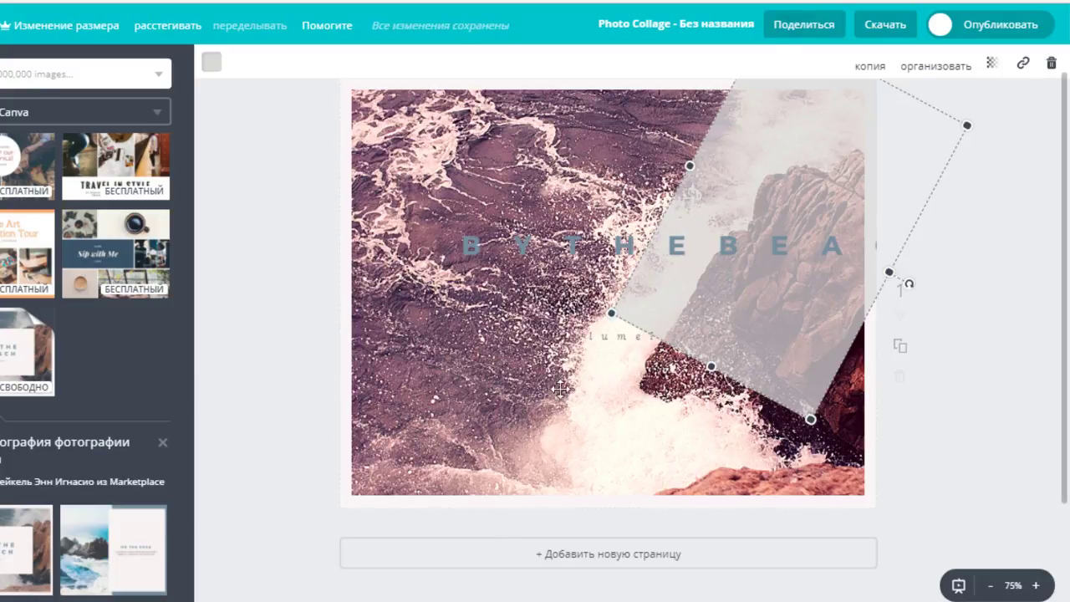
# Enlarge and reposition the tilted grey rectangle to cover the page's right side diagonally, and nudge the title slightly left and down
pyautogui.moveTo(808, 410); pyautogui.dragTo(853, 601)
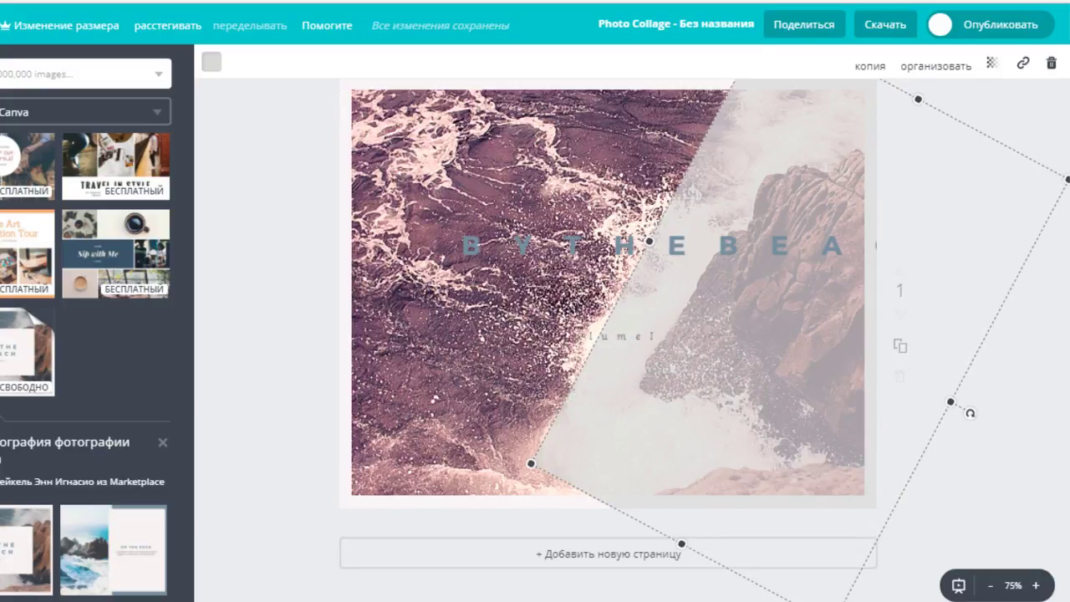
pyautogui.moveTo(839, 391); pyautogui.dragTo(812, 442)
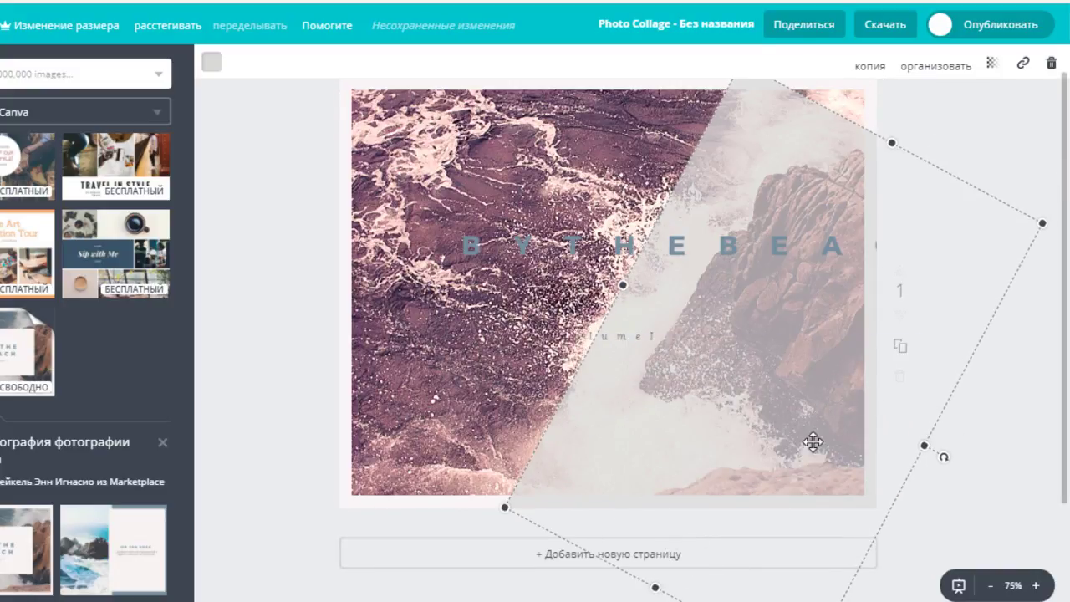
pyautogui.moveTo(891, 149); pyautogui.dragTo(930, 89)
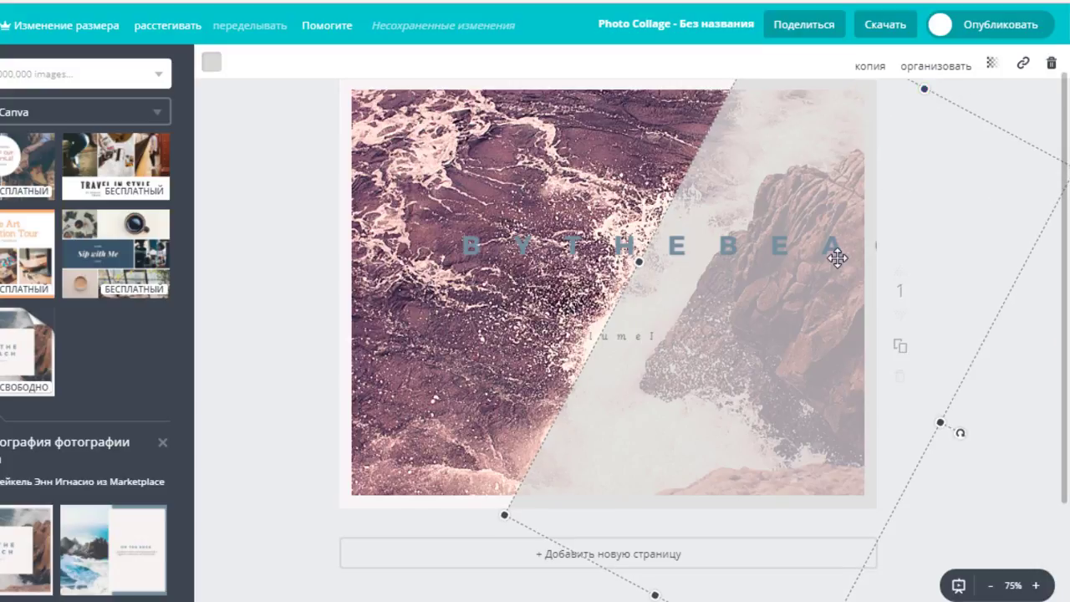
pyautogui.moveTo(833, 255); pyautogui.dragTo(826, 264)
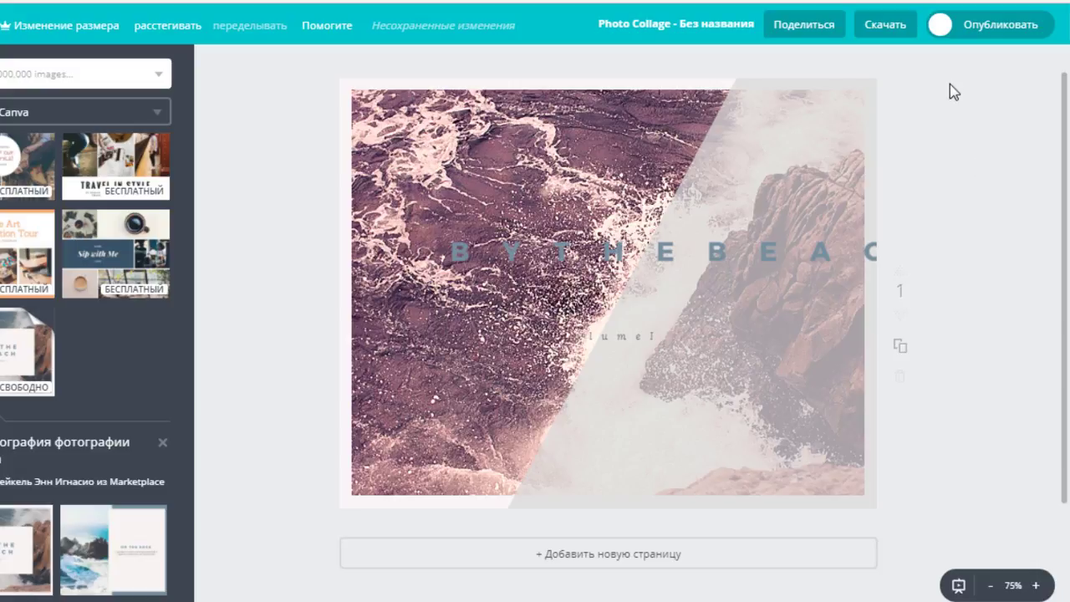
pyautogui.click(749, 386)
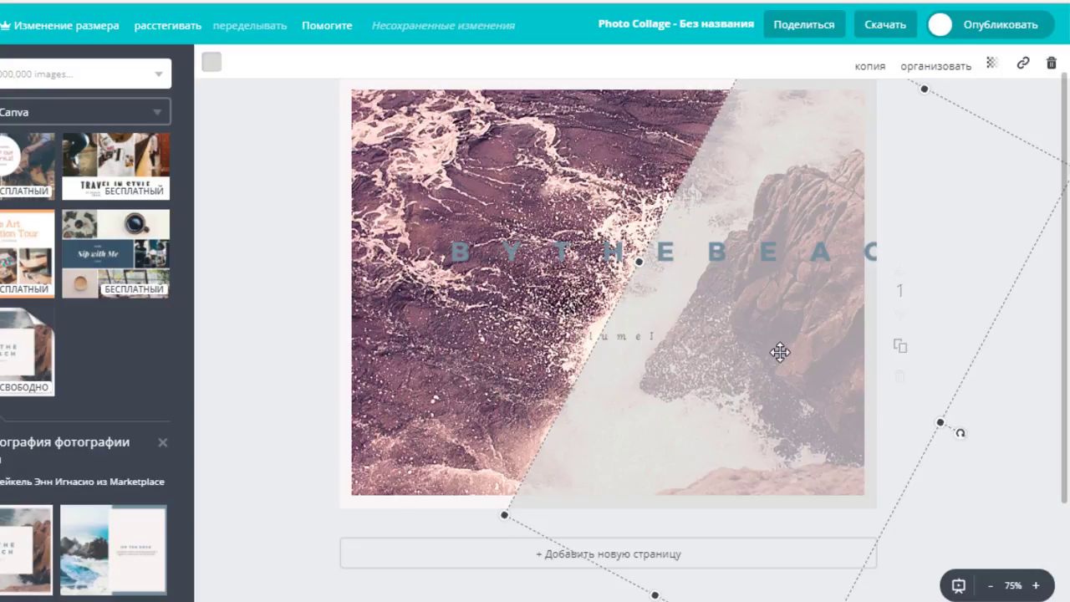
# Move the title onto the translucent grey panel and replace its text with "БЛОГЕРУ"
pyautogui.click(725, 244)
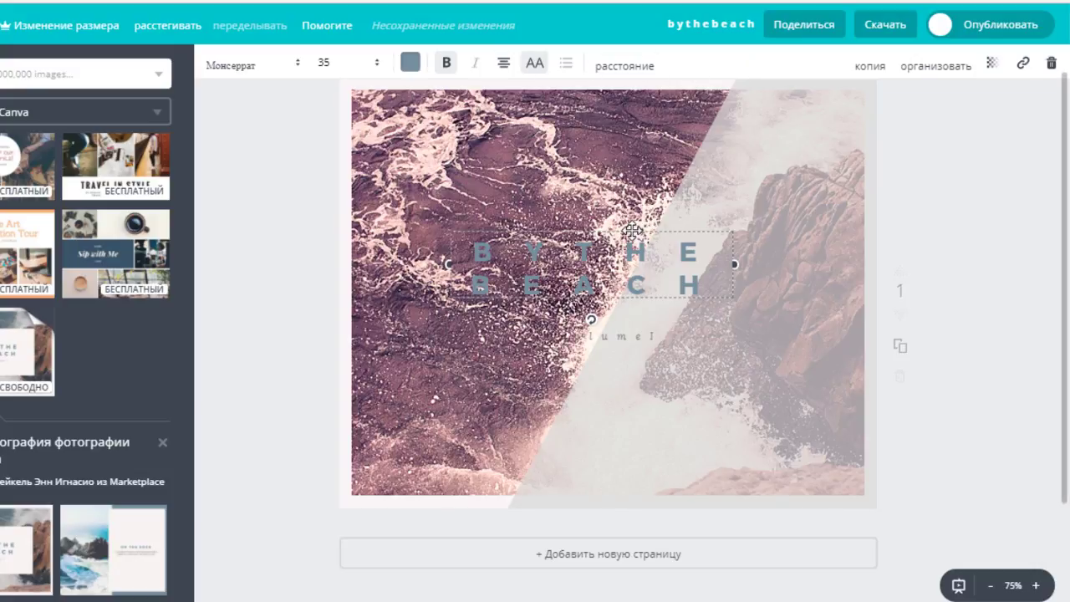
pyautogui.moveTo(633, 231); pyautogui.dragTo(784, 291)
pyautogui.click(634, 311)
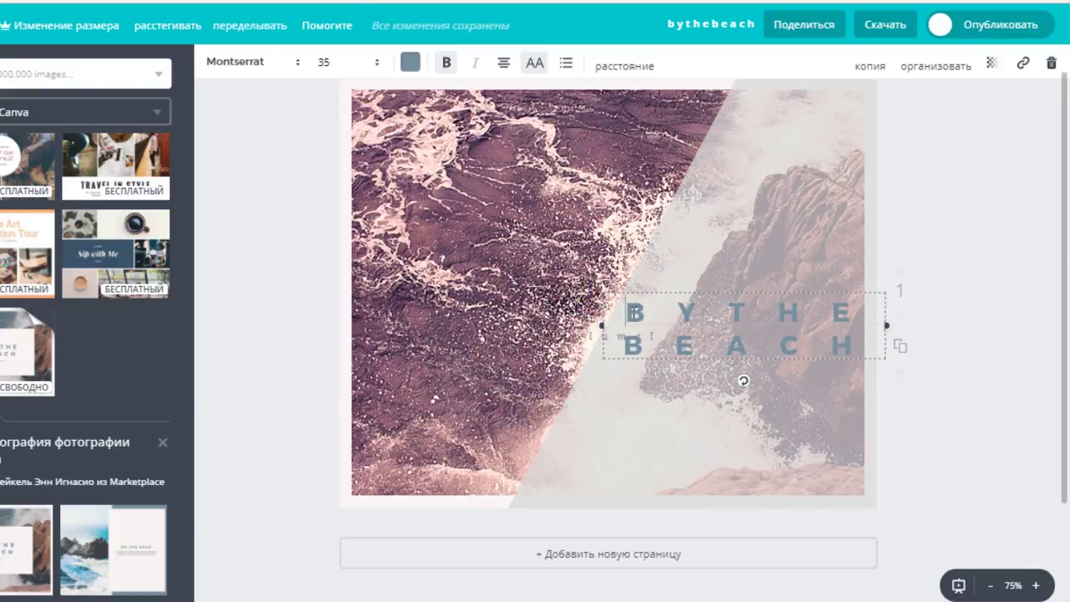
pyautogui.moveTo(633, 312); pyautogui.dragTo(850, 344)
pyautogui.write('БОГЕРУ')
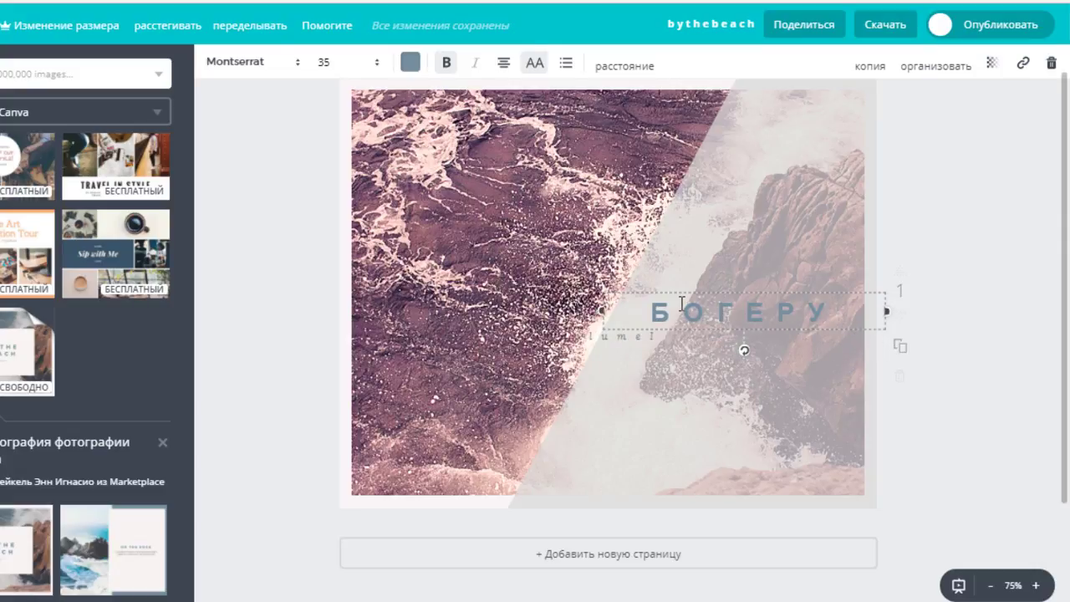
pyautogui.write('Л')
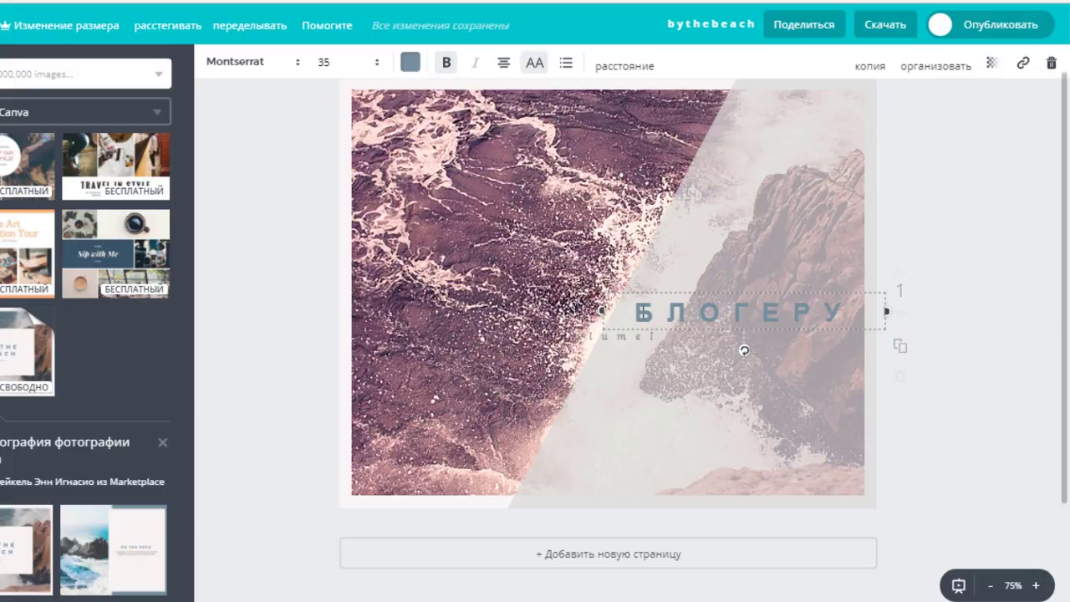
# Try the title text without bold and restore its bold style
pyautogui.moveTo(635, 313); pyautogui.dragTo(848, 312)
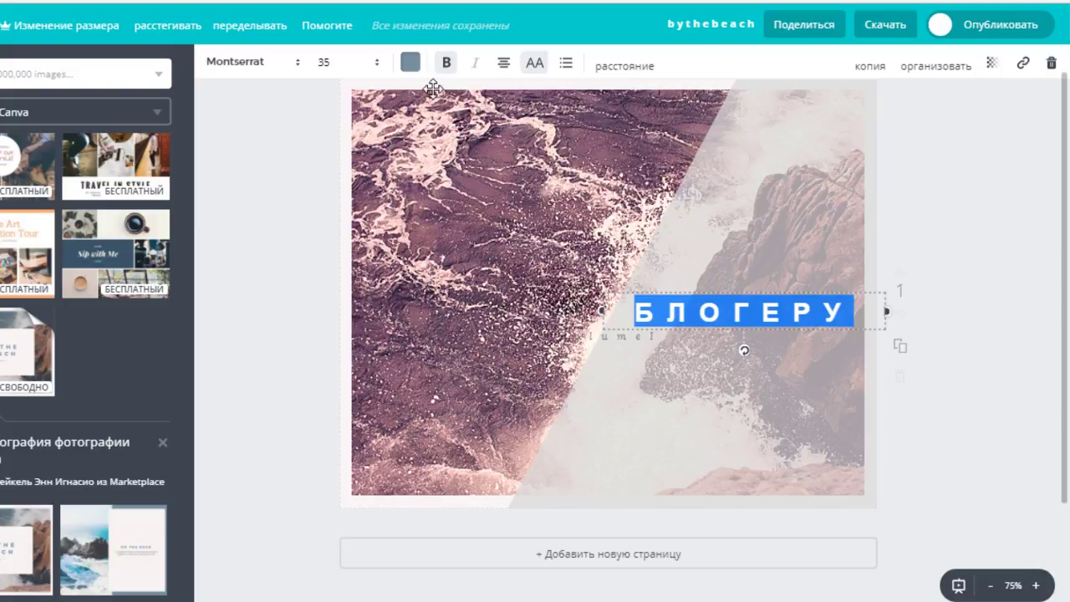
pyautogui.click(411, 65)
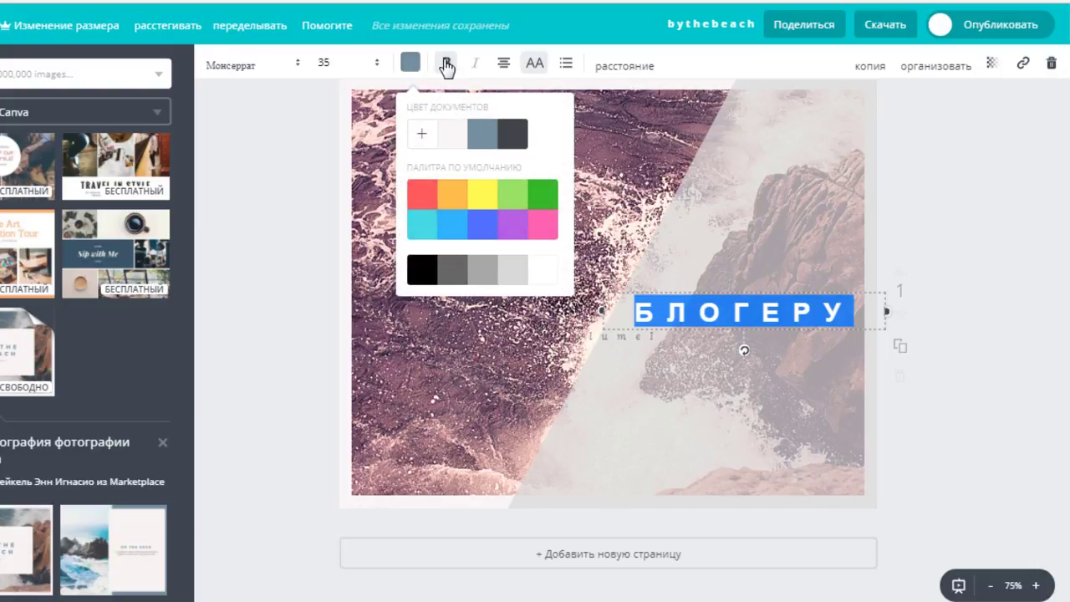
pyautogui.click(447, 65)
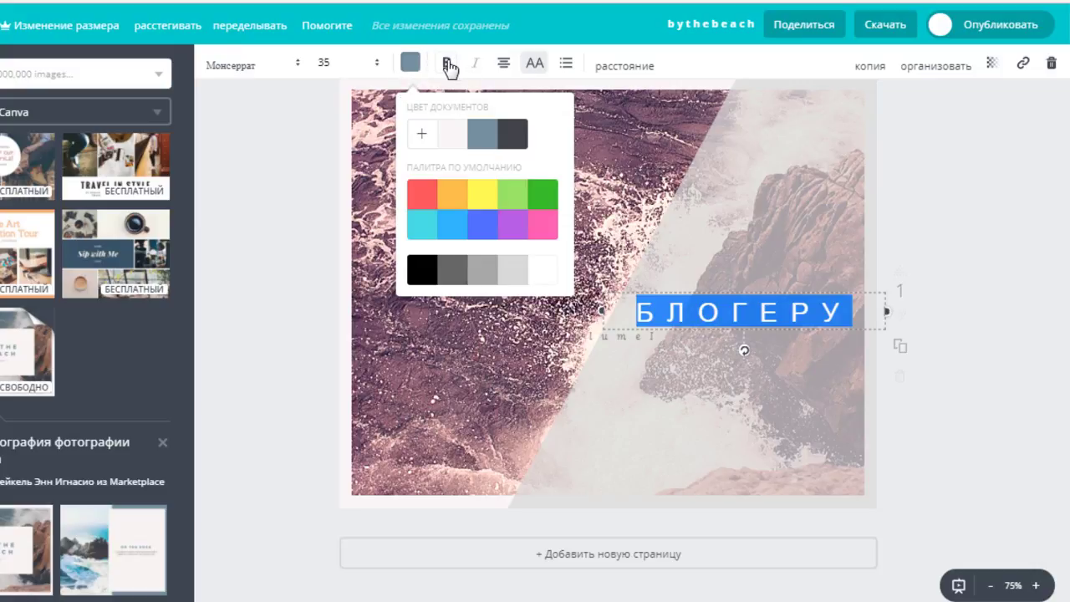
pyautogui.click(448, 65)
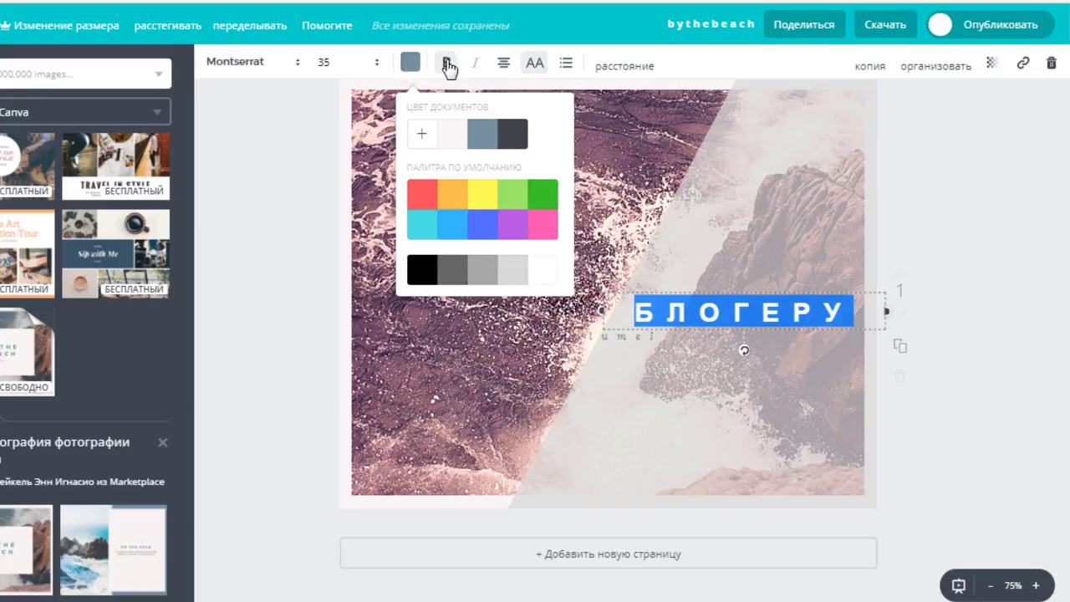
pyautogui.click(533, 65)
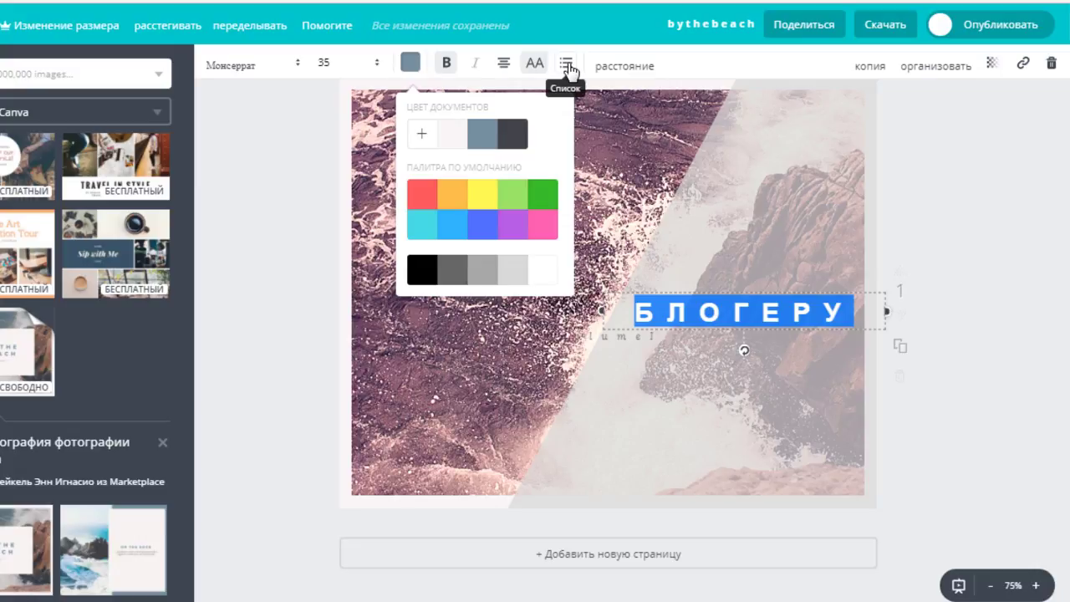
# Set the title's font size to 36, try the Lobster Two font and change the font to Marta
pyautogui.click(378, 65)
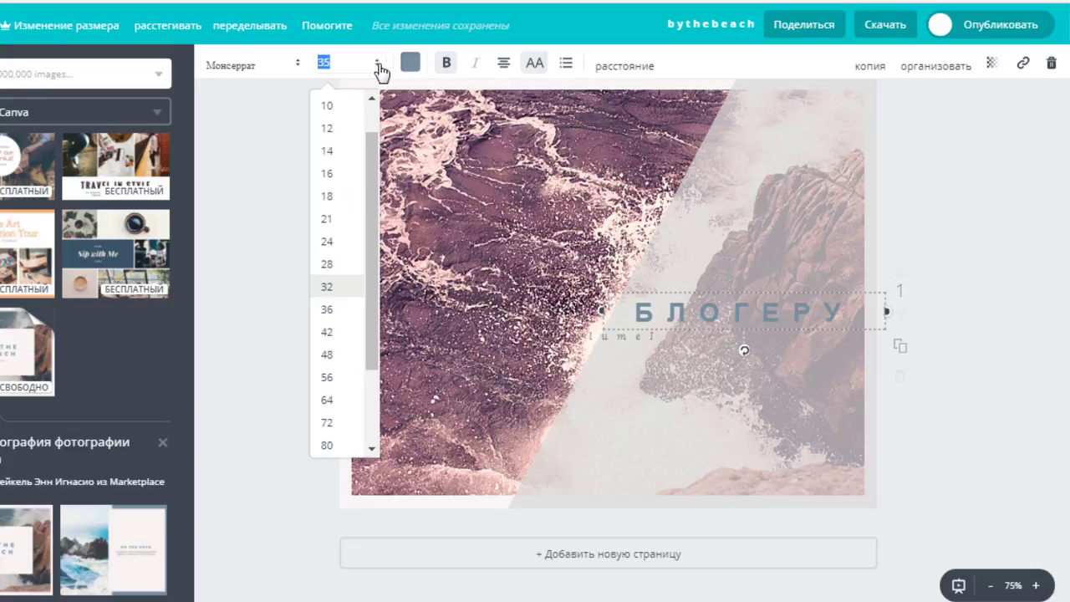
pyautogui.click(327, 309)
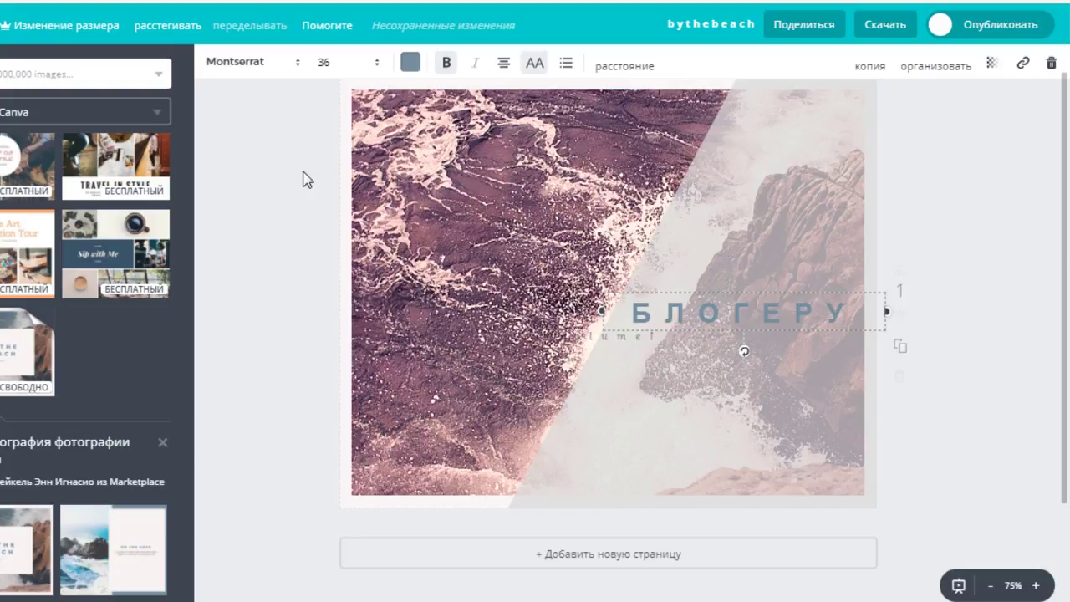
pyautogui.click(301, 75)
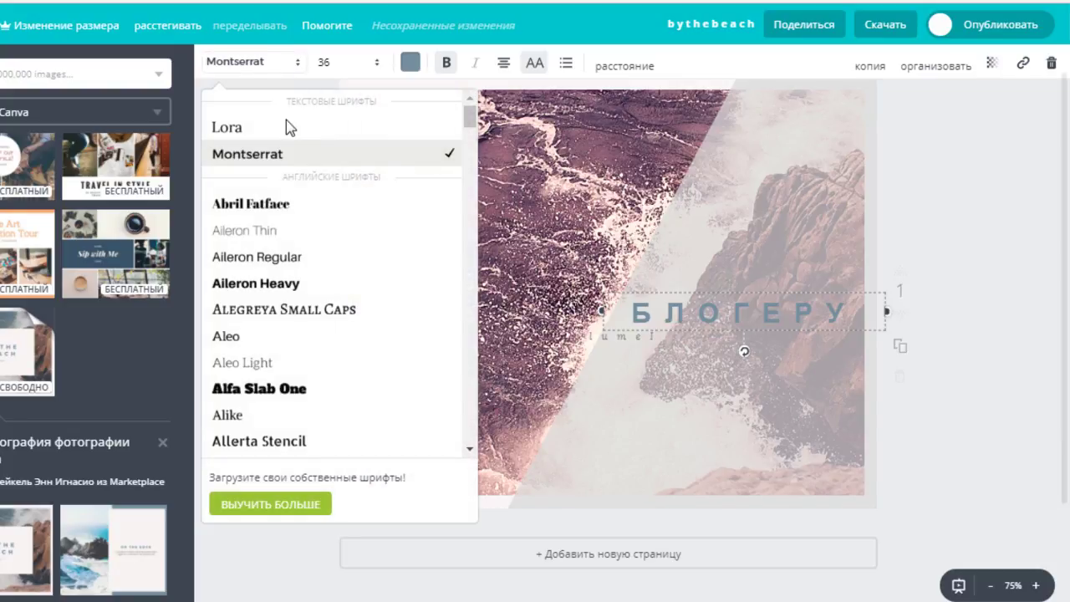
pyautogui.moveTo(468, 121)
pyautogui.mouseDown()
pyautogui.moveTo(468, 285)
pyautogui.moveTo(468, 241)
pyautogui.mouseUp()
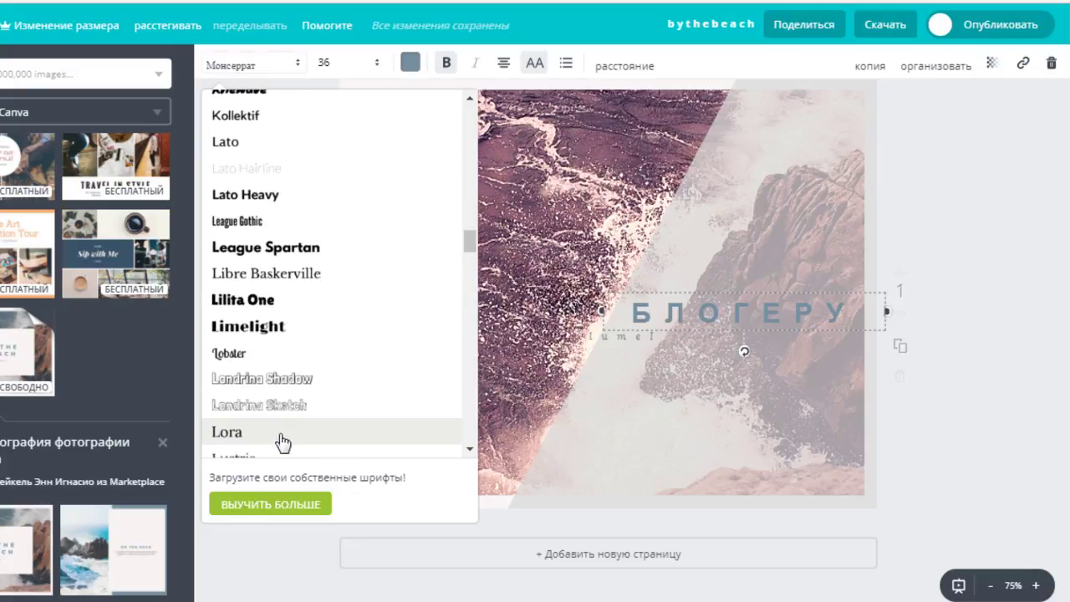
pyautogui.click(238, 354)
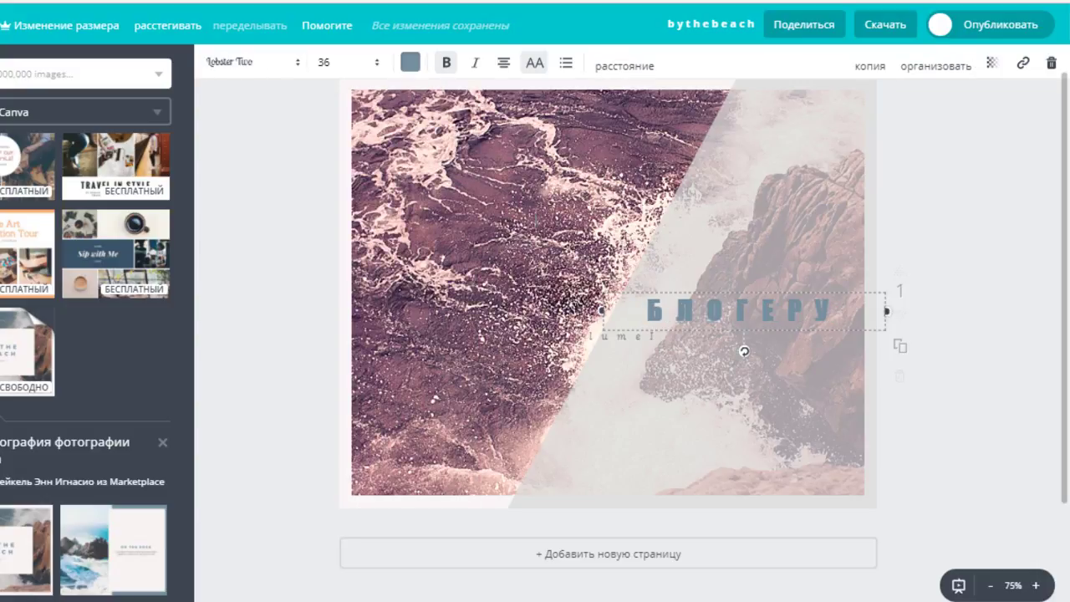
pyautogui.hotkey('ctrl', 'z')
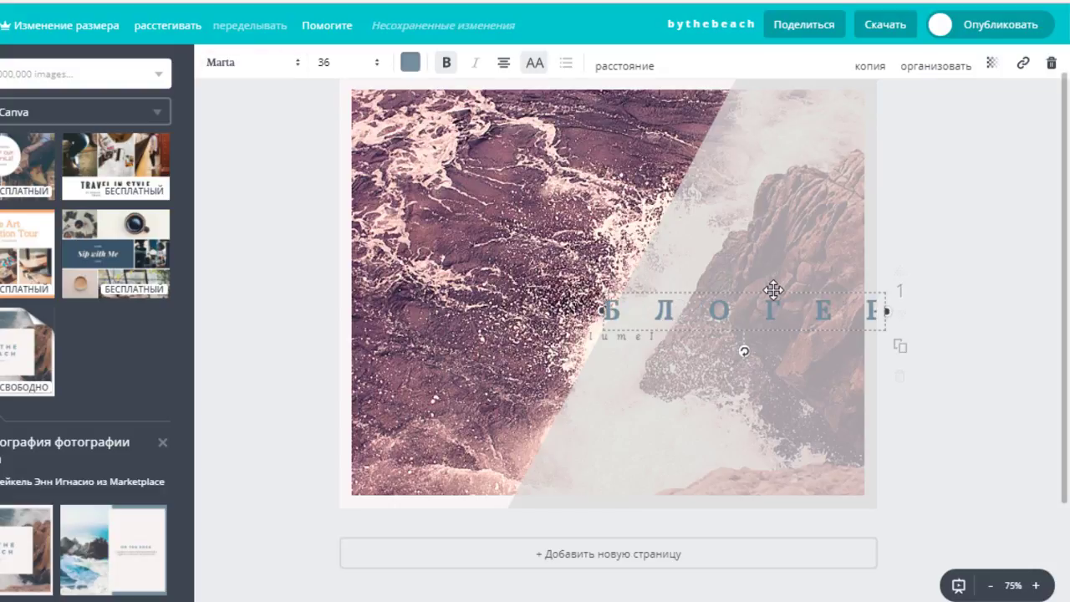
# Shift the title left and set its letter spacing (Межбуквенное расстояние) to 40
pyautogui.moveTo(772, 289); pyautogui.dragTo(705, 293)
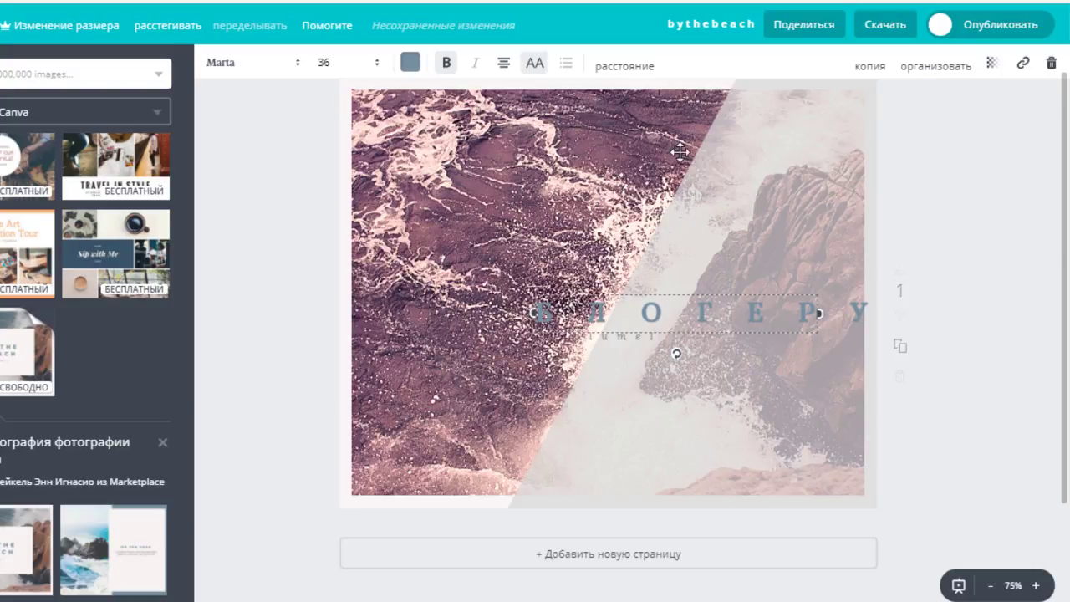
pyautogui.click(625, 67)
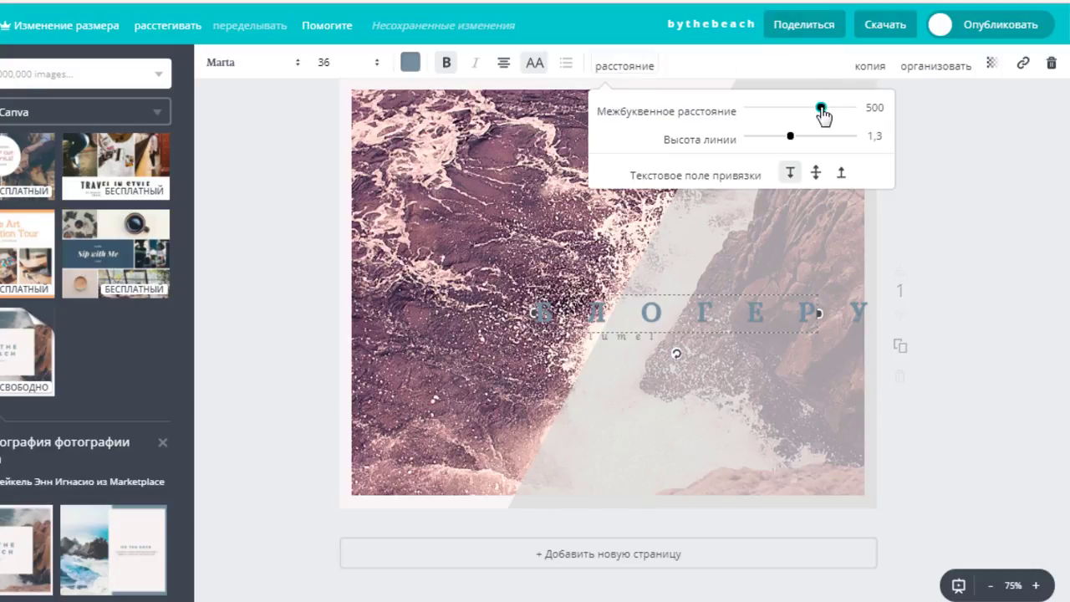
pyautogui.click(820, 109)
pyautogui.moveTo(821, 109); pyautogui.dragTo(773, 108)
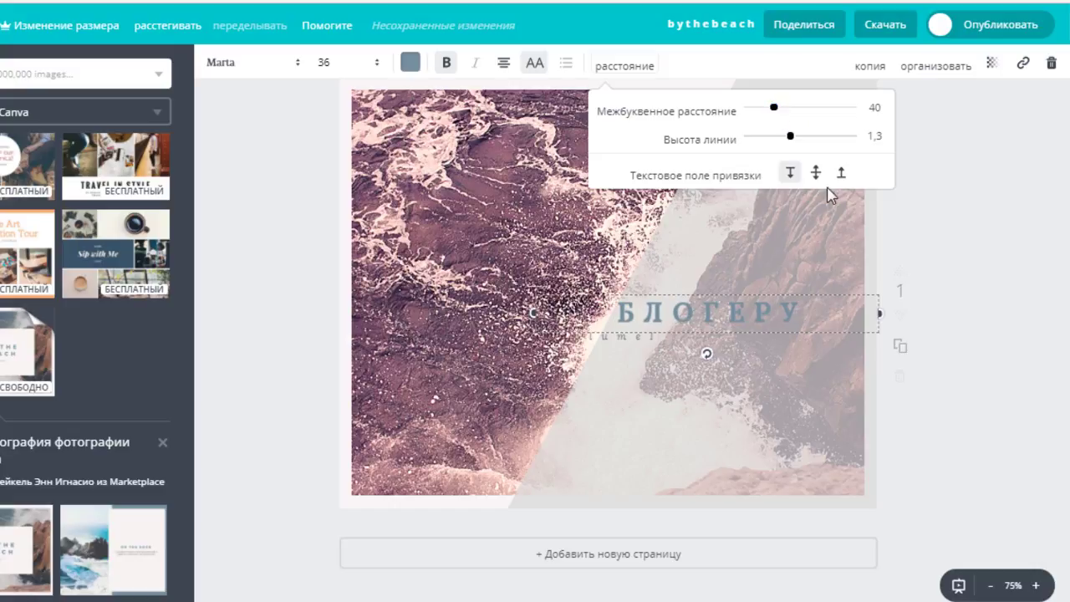
# Move the title below the small italic subtitle and delete that subtitle line
pyautogui.moveTo(826, 292); pyautogui.dragTo(853, 325)
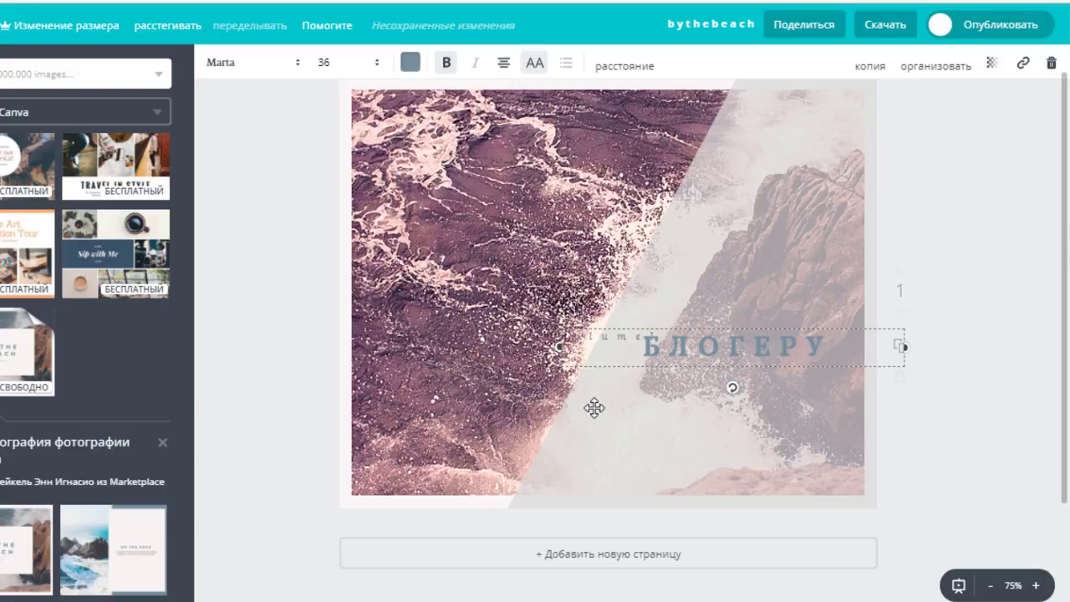
pyautogui.hotkey('ctrl', 'z')
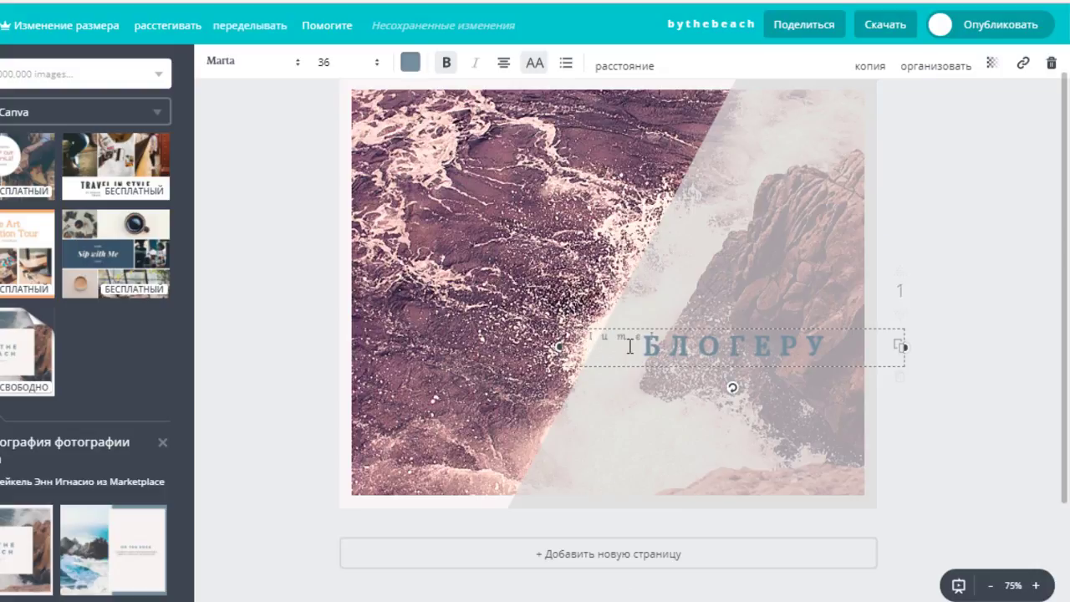
pyautogui.moveTo(800, 328); pyautogui.dragTo(788, 407)
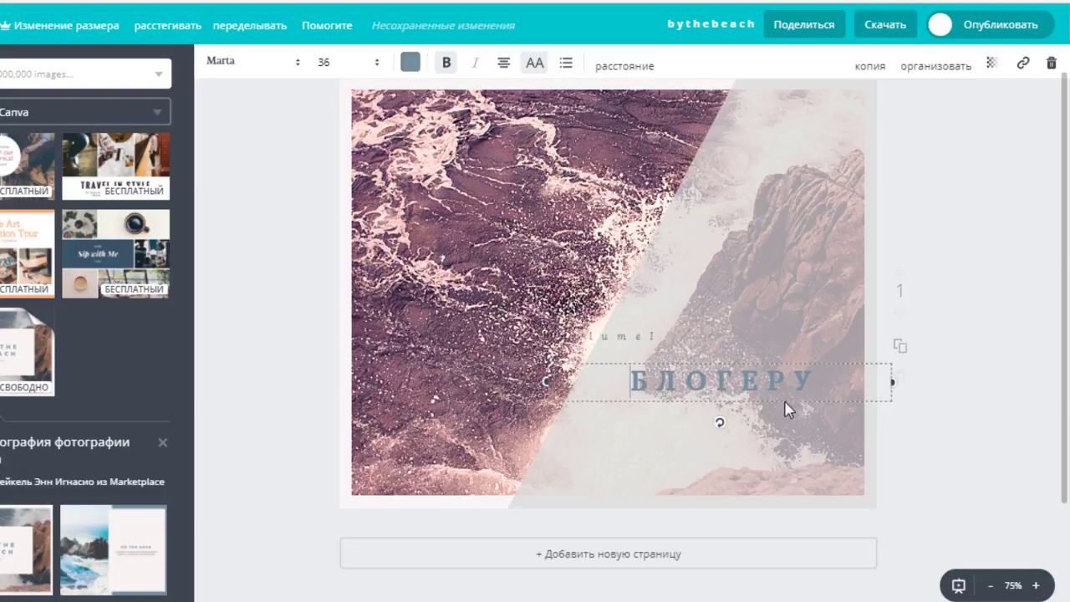
pyautogui.click(654, 335)
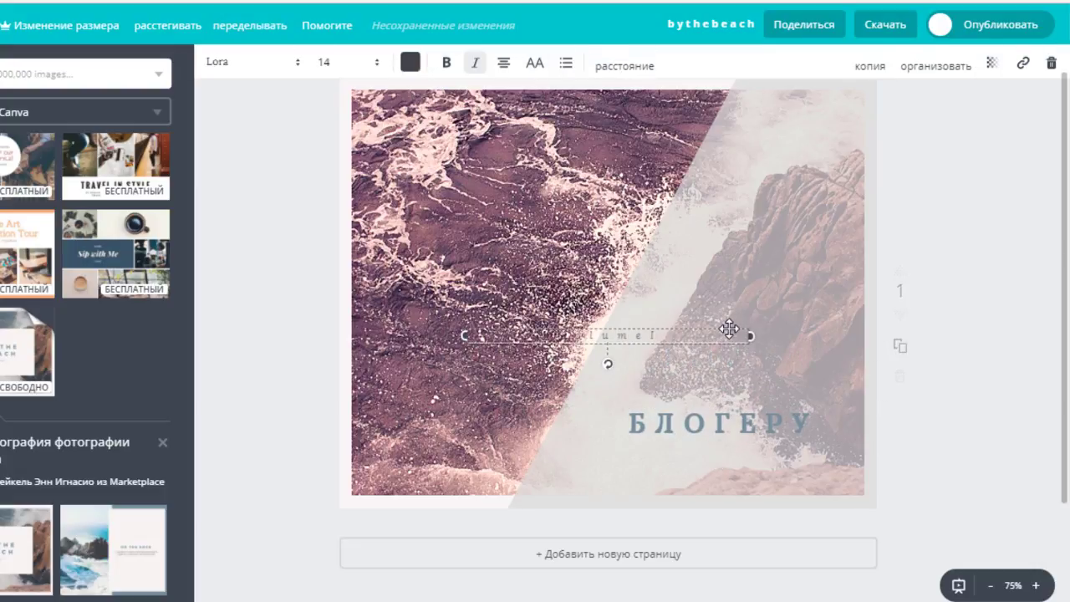
# Move the title back up to mid-height on the grey panel and recolour it dark grey from the default palette
pyautogui.moveTo(709, 426); pyautogui.dragTo(732, 317)
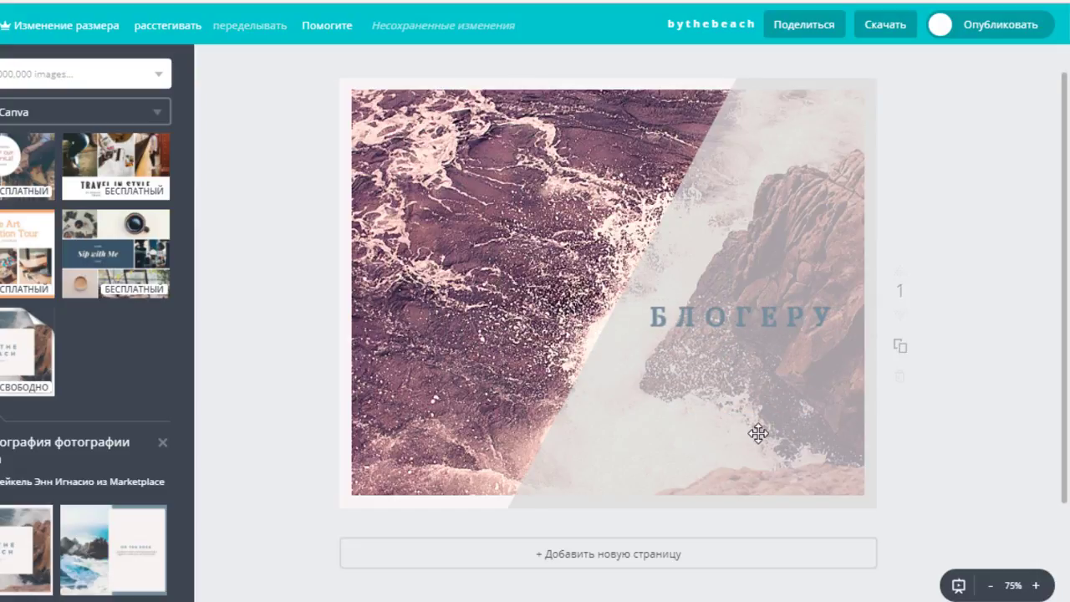
pyautogui.click(660, 316)
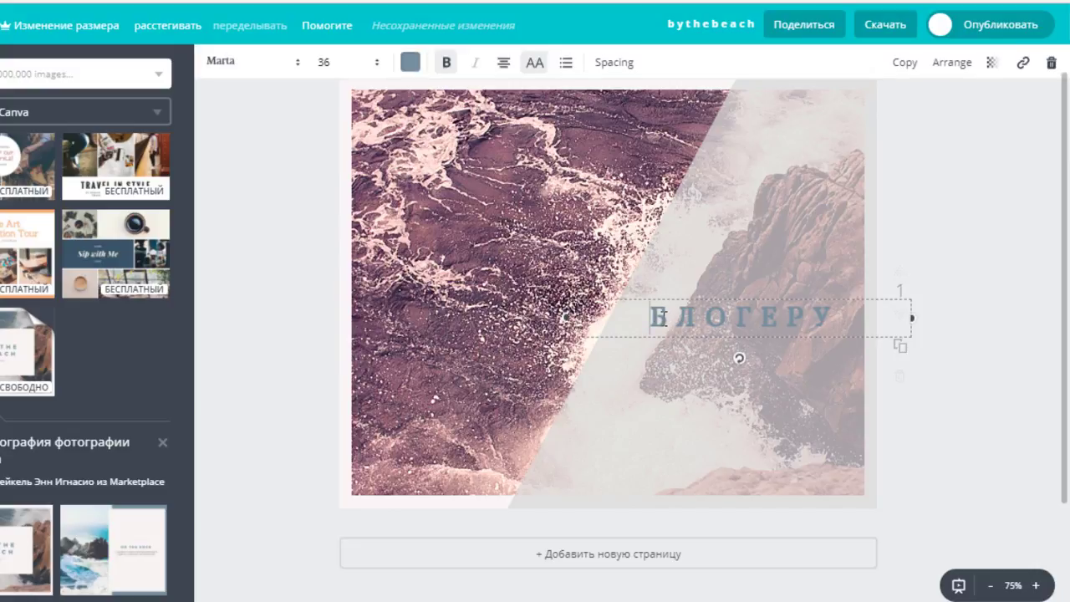
pyautogui.click(412, 65)
pyautogui.click(452, 276)
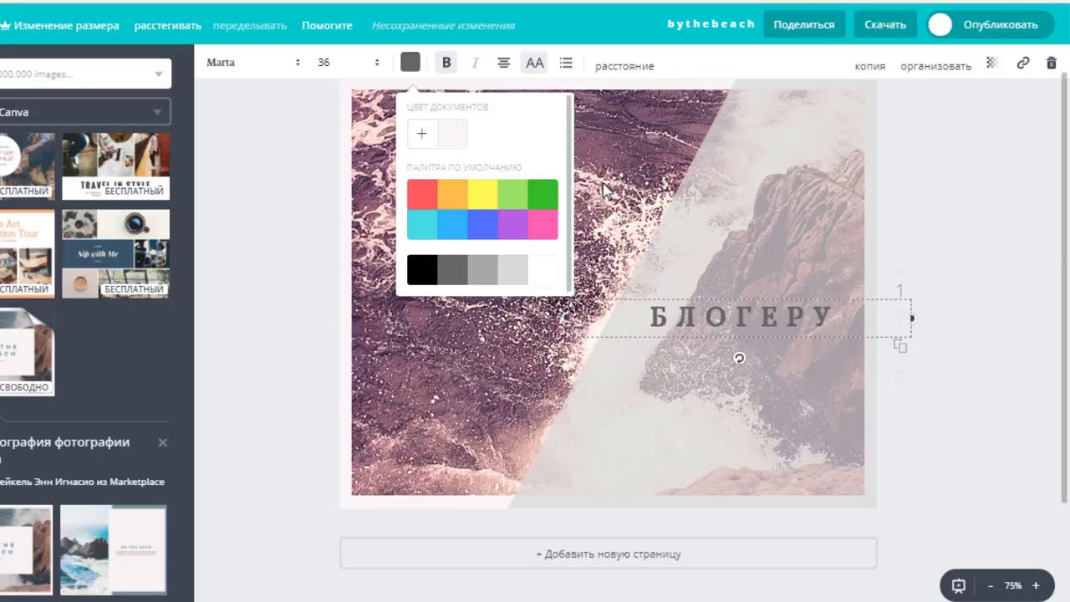
pyautogui.click(242, 294)
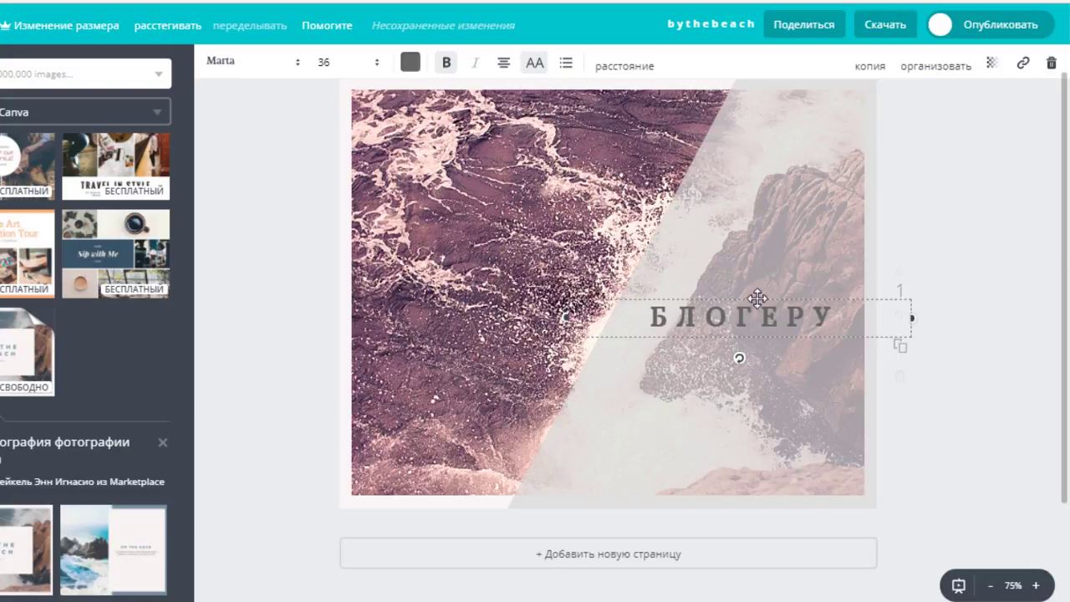
pyautogui.moveTo(757, 298); pyautogui.dragTo(754, 318)
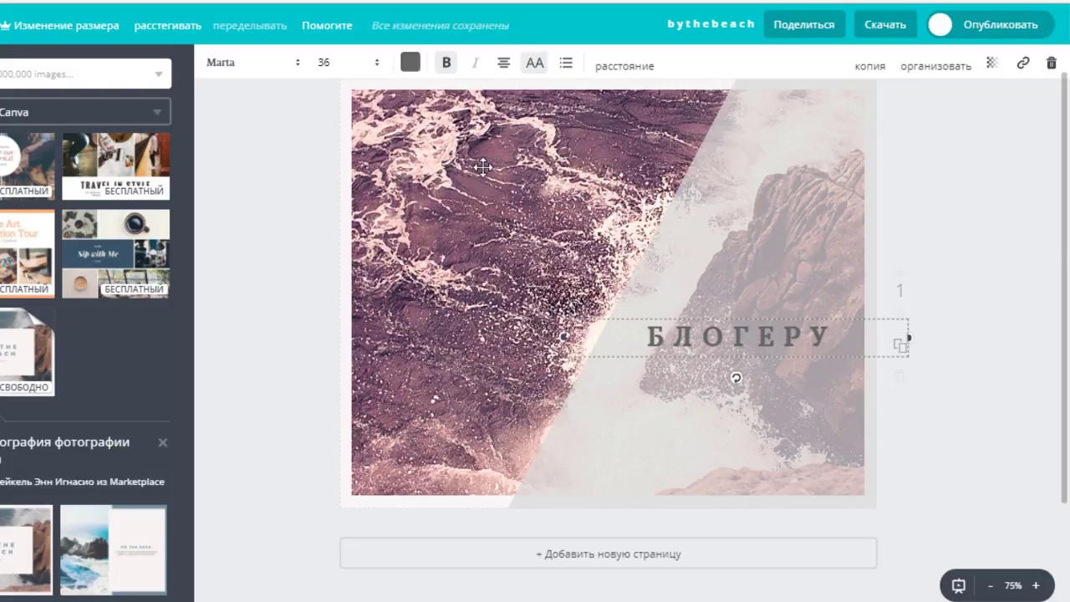
pyautogui.click(301, 224)
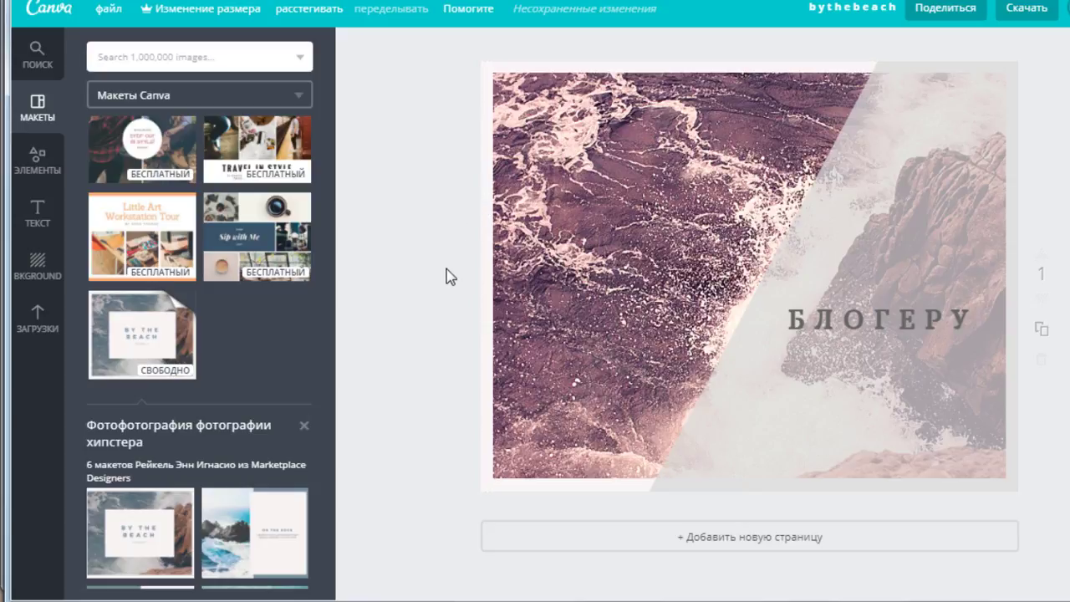
# Add the free photo of an open laptop on a white desk from the elements library to the page
pyautogui.click(35, 161)
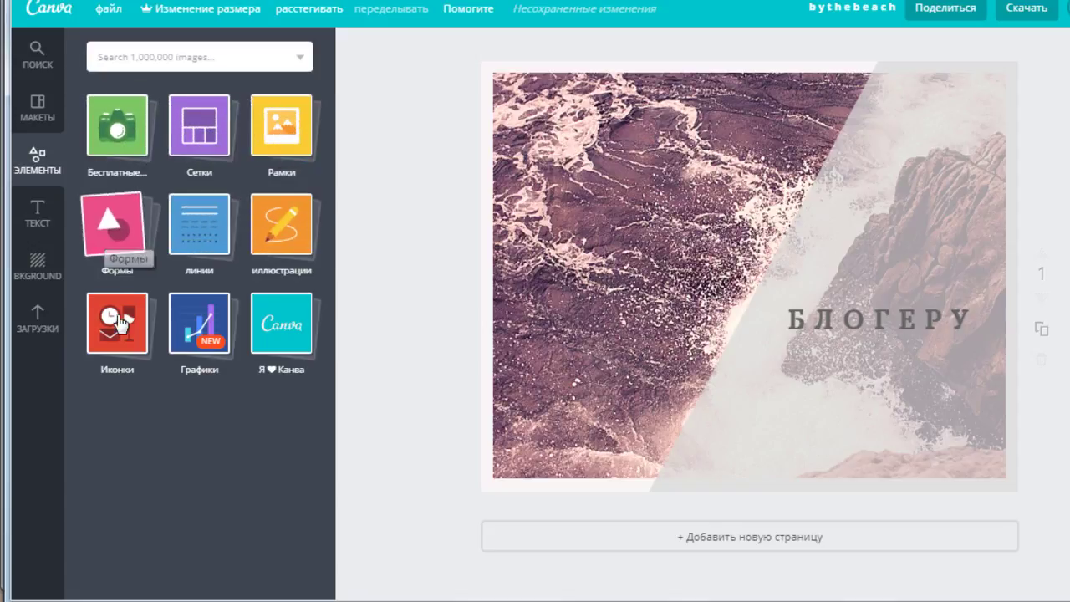
pyautogui.click(115, 129)
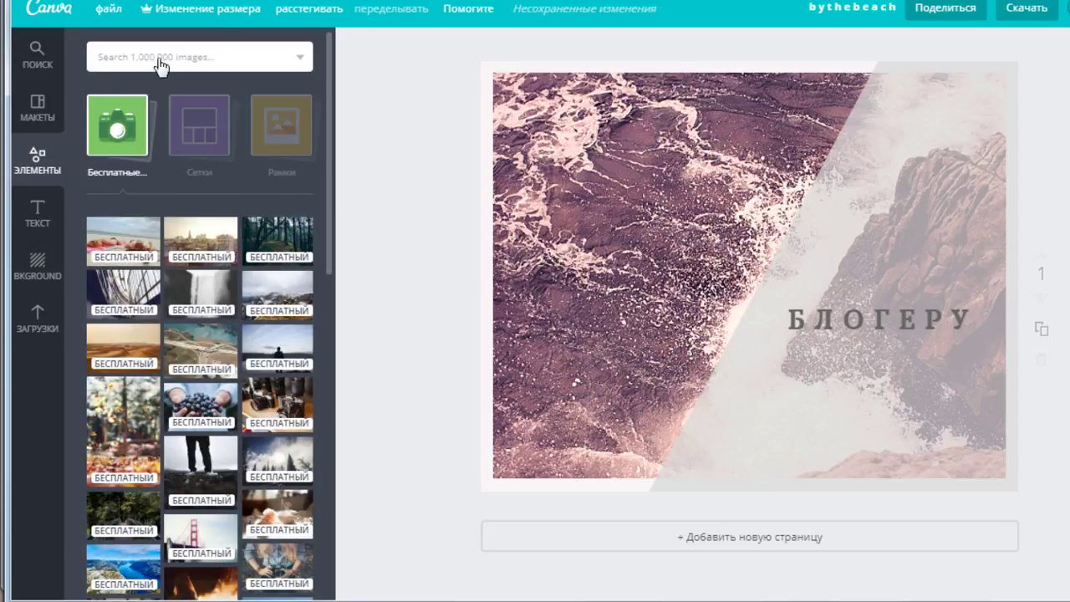
pyautogui.moveTo(330, 130); pyautogui.dragTo(315, 391)
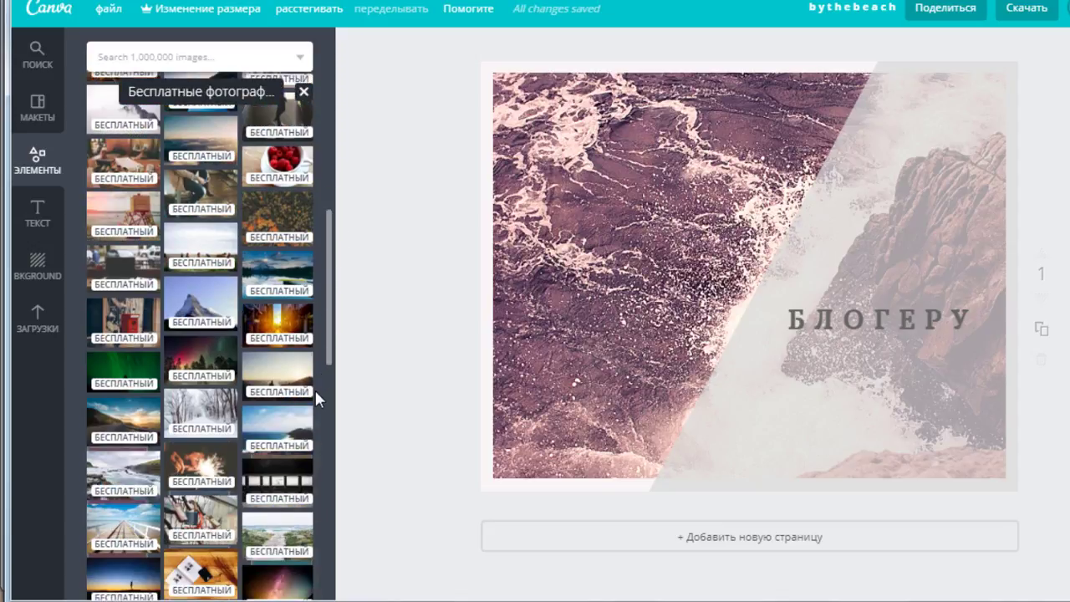
pyautogui.scroll(-4, 314, 388)
pyautogui.scroll(-10, 315, 426)
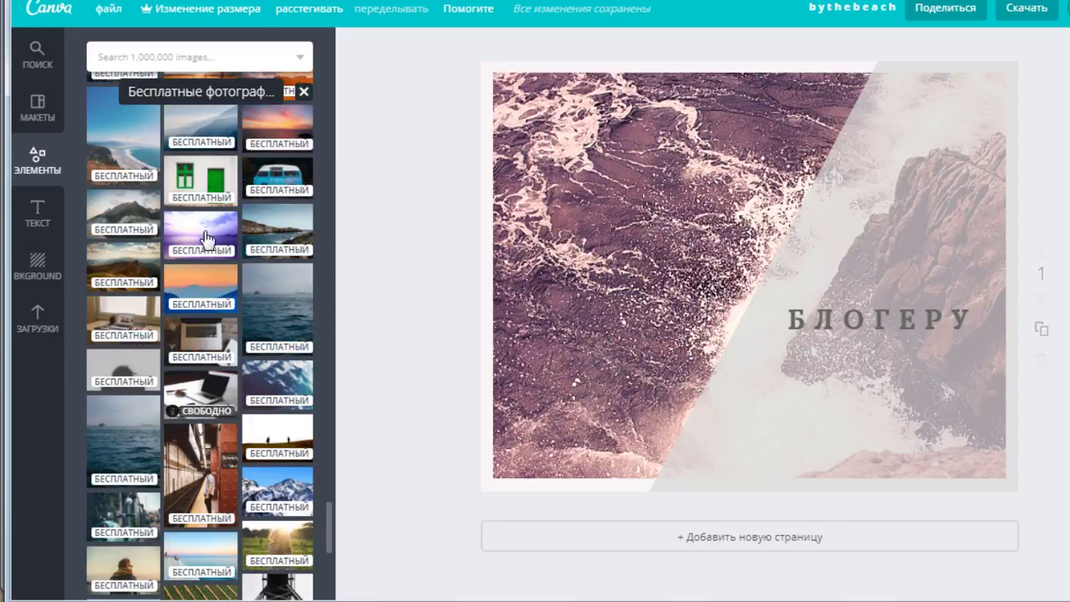
pyautogui.click(199, 391)
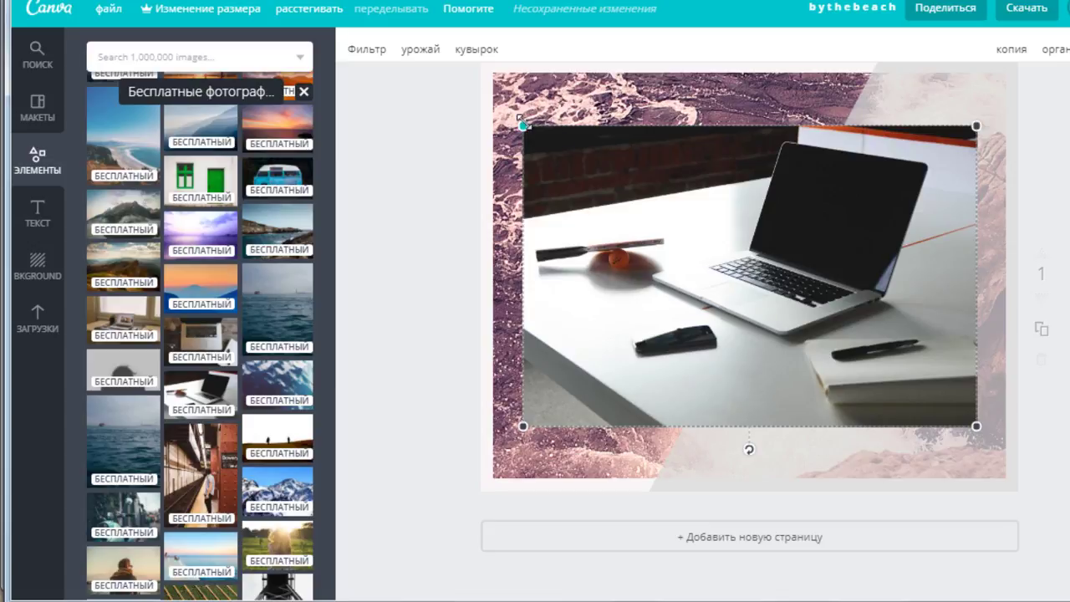
# Enlarge the laptop photo past the page edges and send it behind the sea photo, grey panel and title
pyautogui.moveTo(507, 99); pyautogui.dragTo(444, 13)
pyautogui.moveTo(975, 427); pyautogui.dragTo(1068, 489)
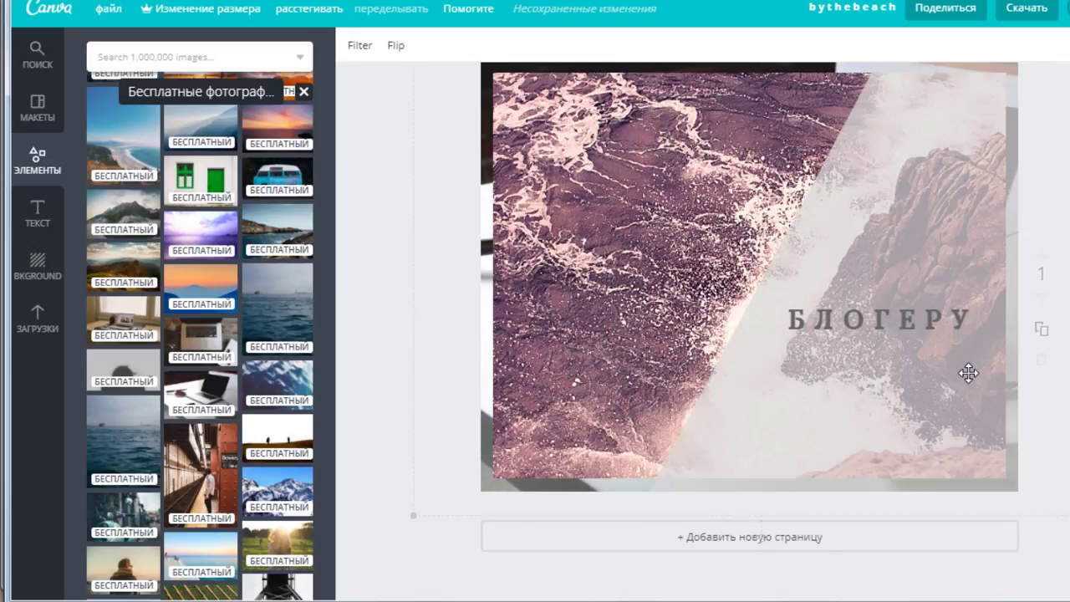
# Delete the sea photo and the empty placeholder frame behind it, leaving the laptop photo as the background
pyautogui.click(577, 205)
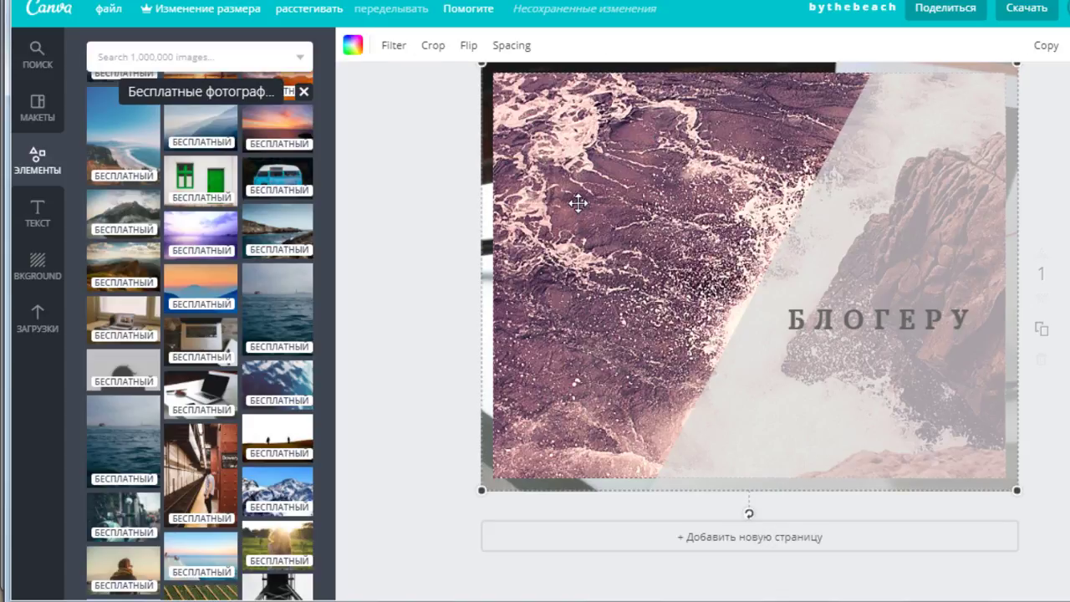
pyautogui.press('Delete')
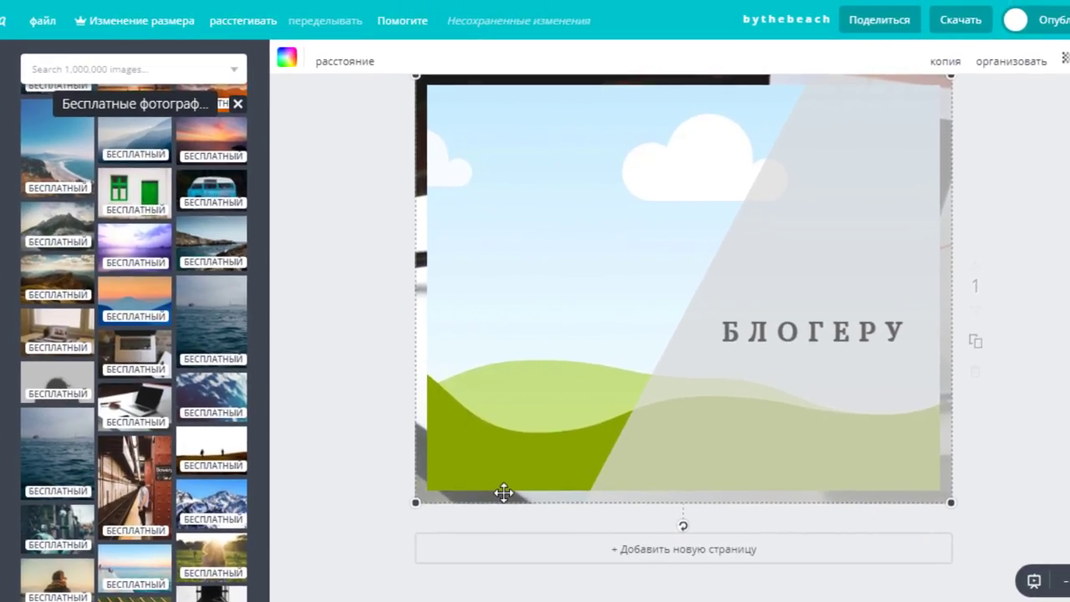
pyautogui.click(1018, 65)
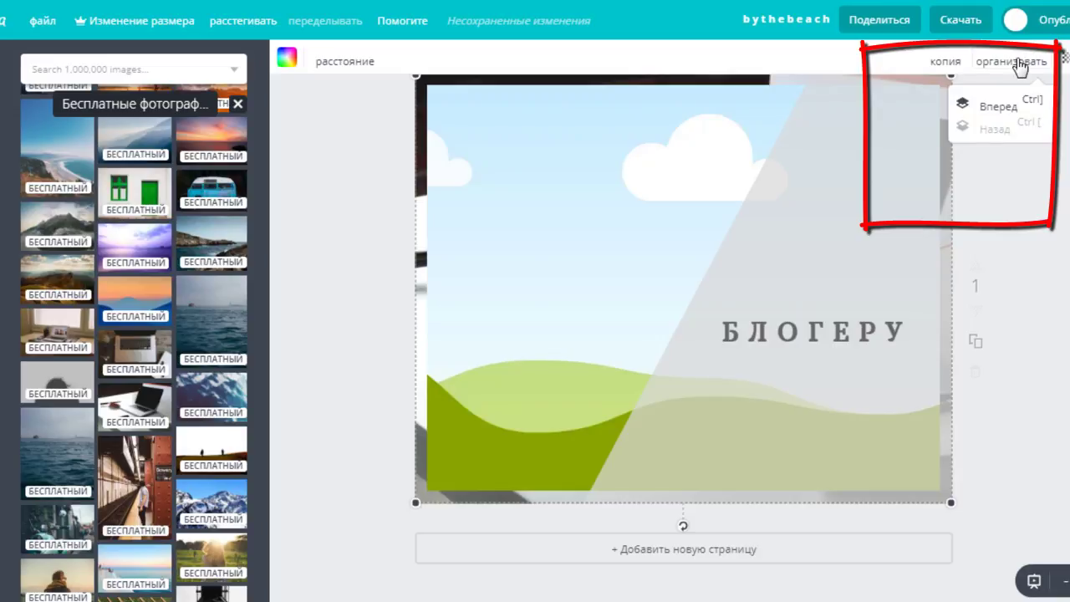
pyautogui.click(1002, 110)
pyautogui.click(1003, 110)
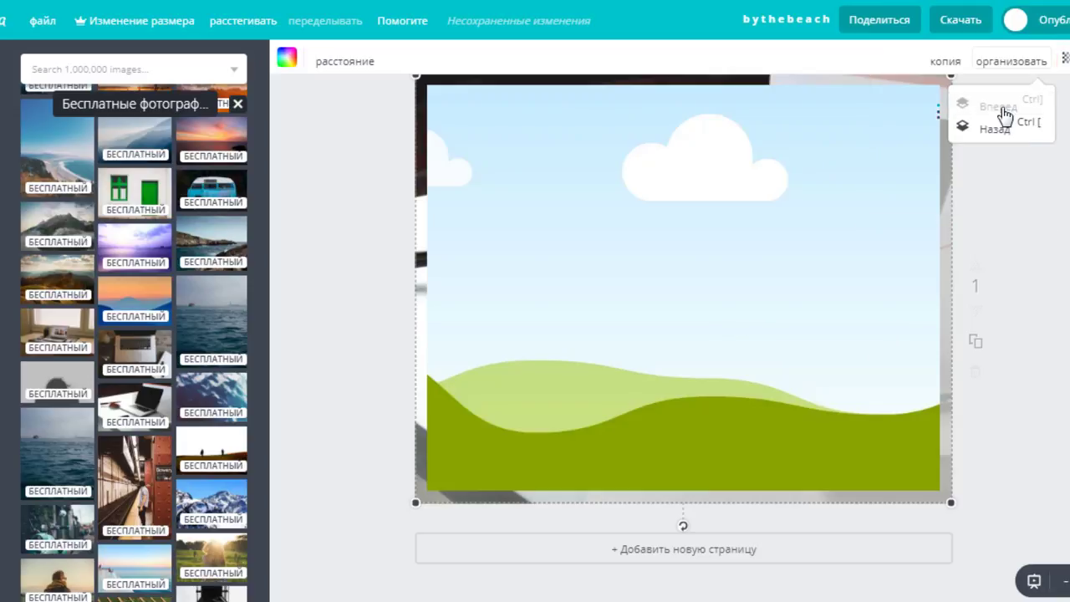
pyautogui.press('Delete')
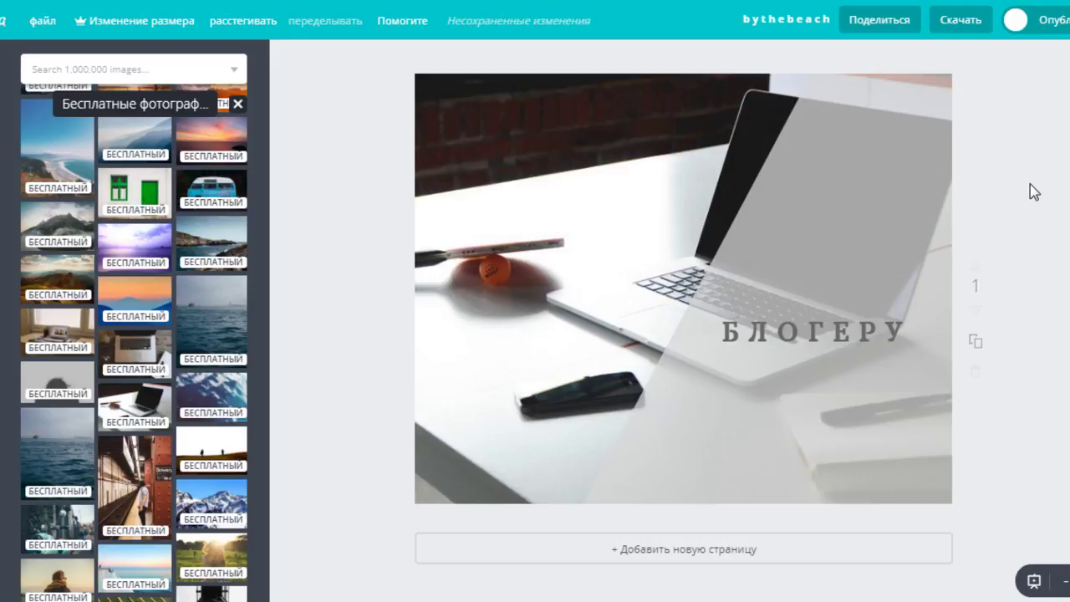
# Shift the laptop photo and enlarge it further so the laptop sits mid-page and the photo still covers the whole page
pyautogui.click(471, 188)
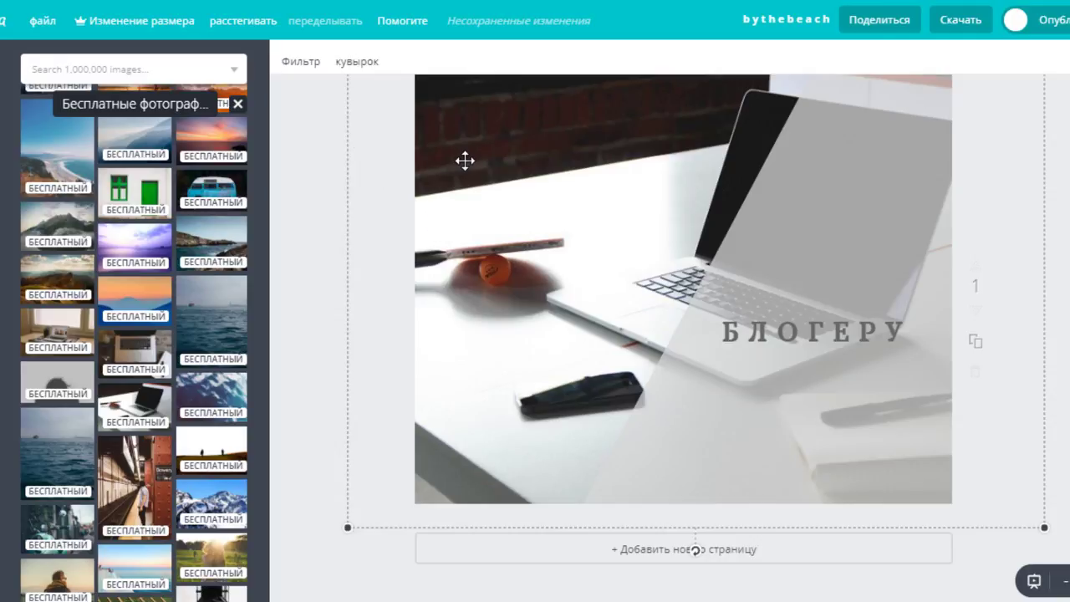
pyautogui.moveTo(425, 168); pyautogui.dragTo(367, 153)
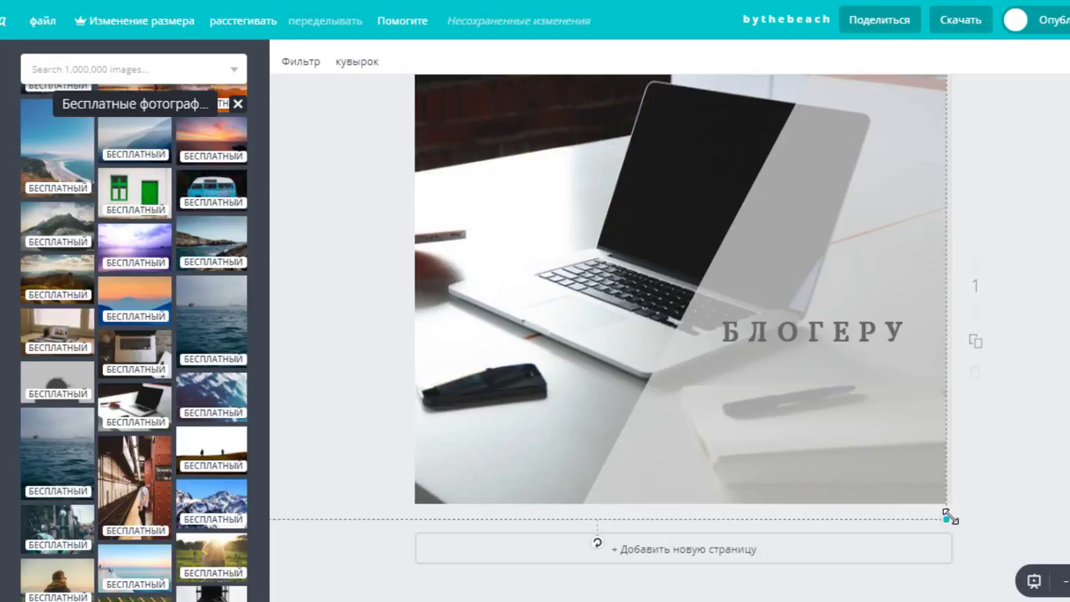
pyautogui.moveTo(947, 519); pyautogui.dragTo(1036, 579)
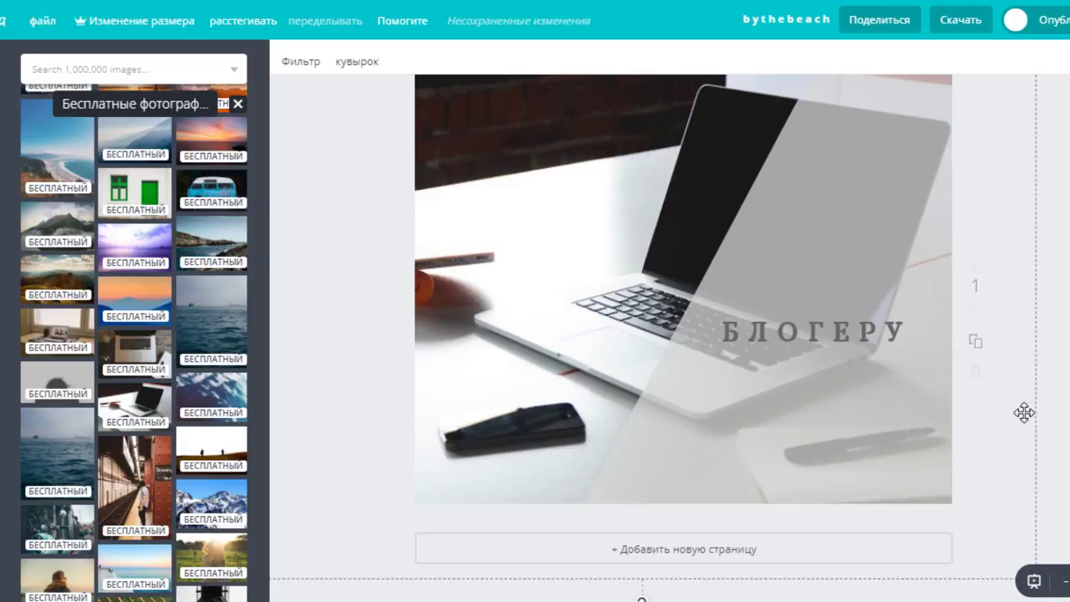
pyautogui.moveTo(994, 415); pyautogui.dragTo(975, 419)
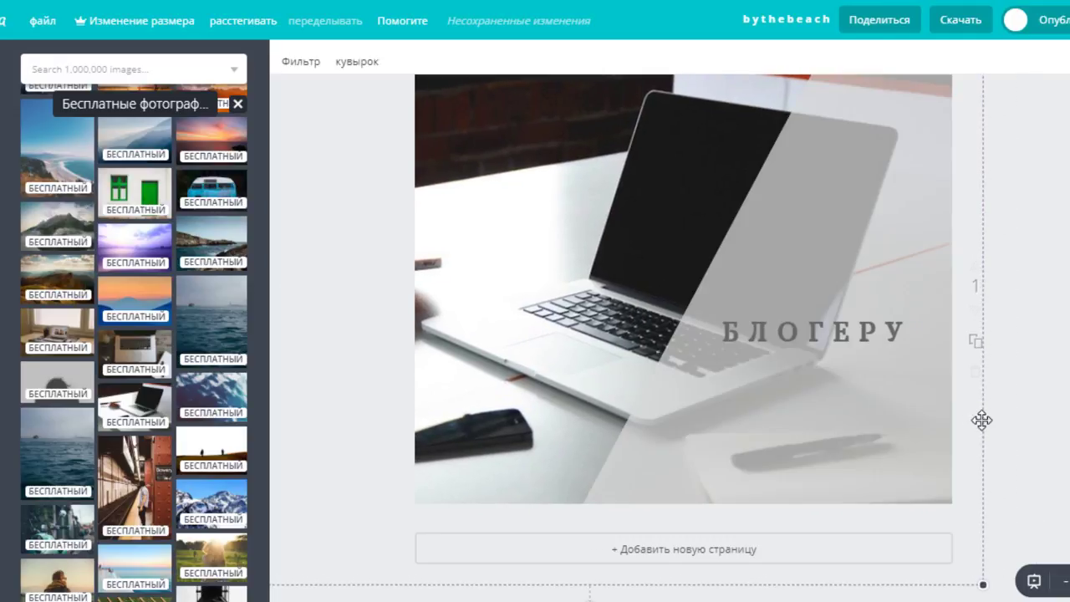
pyautogui.scroll(-1, 627, 326)
pyautogui.scroll(2, 626, 326)
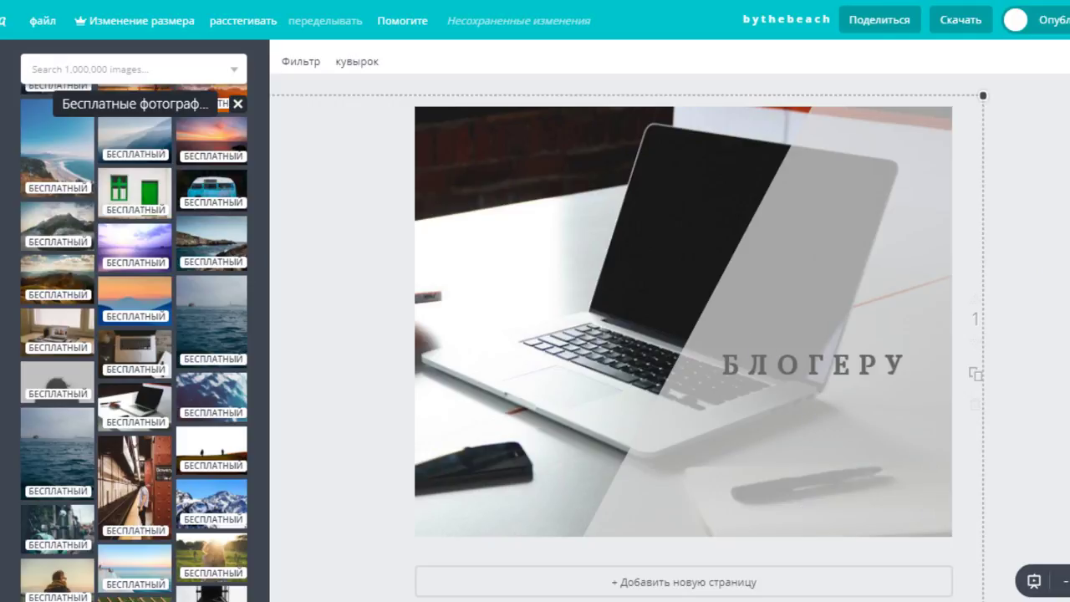
# Browse the free icons in the elements library, including the social network and device icons
pyautogui.click(240, 105)
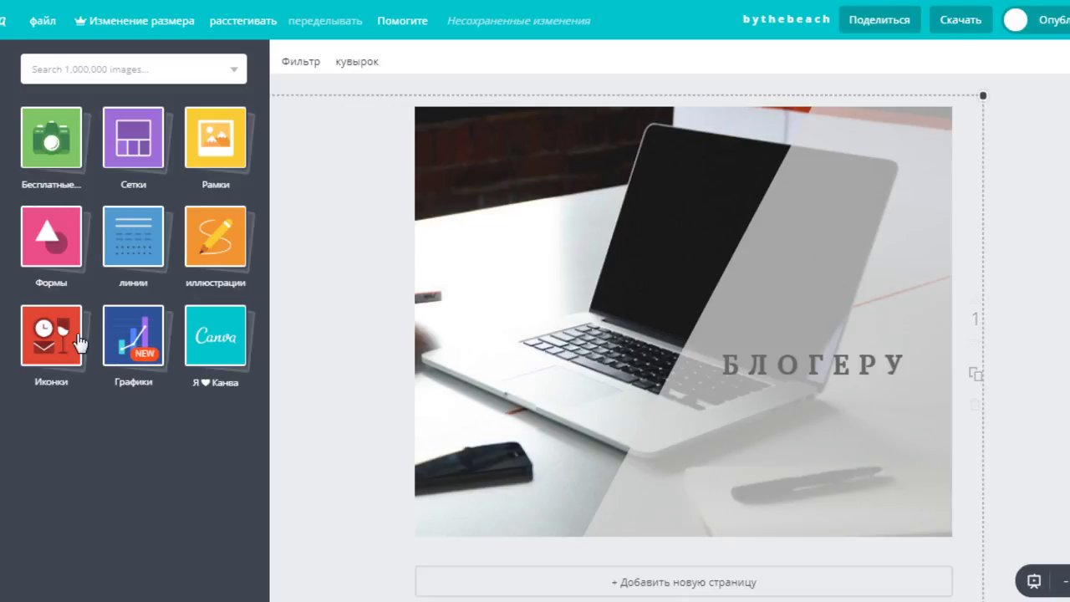
pyautogui.click(48, 341)
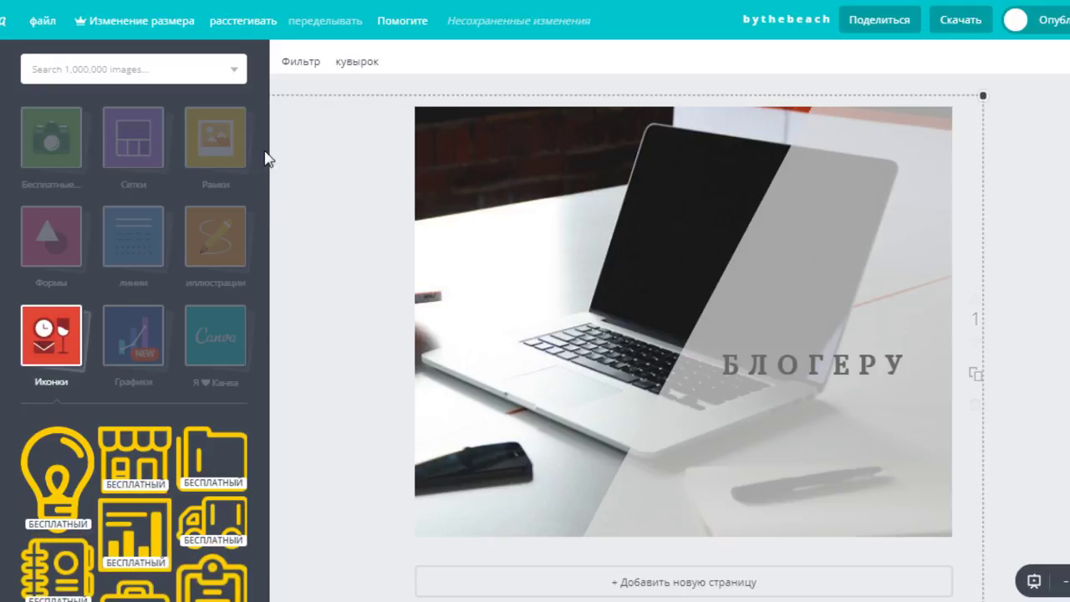
pyautogui.scroll(-4, 266, 164)
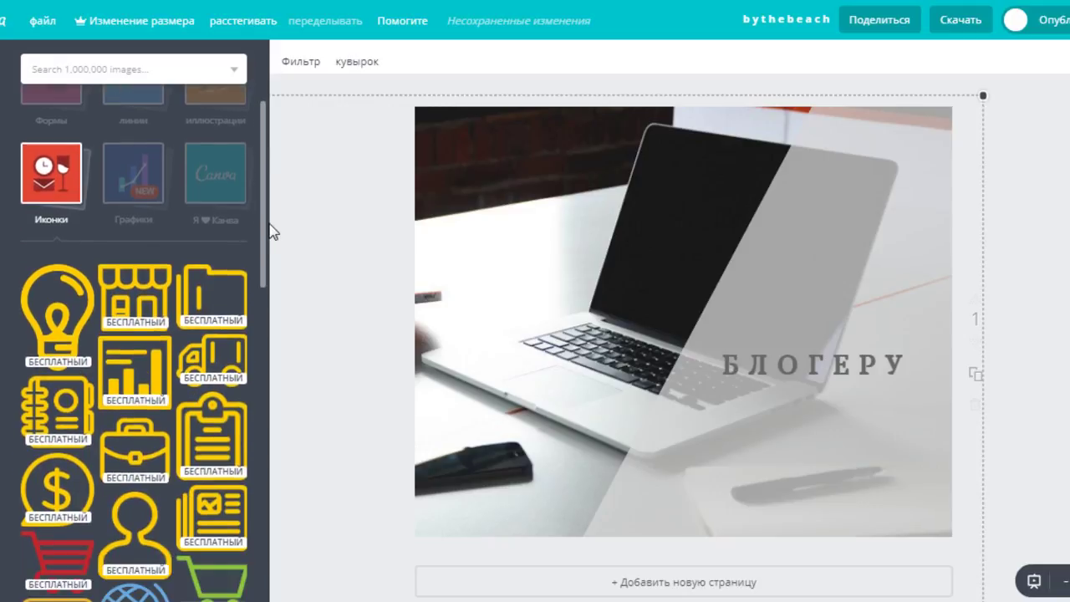
pyautogui.scroll(-3, 274, 282)
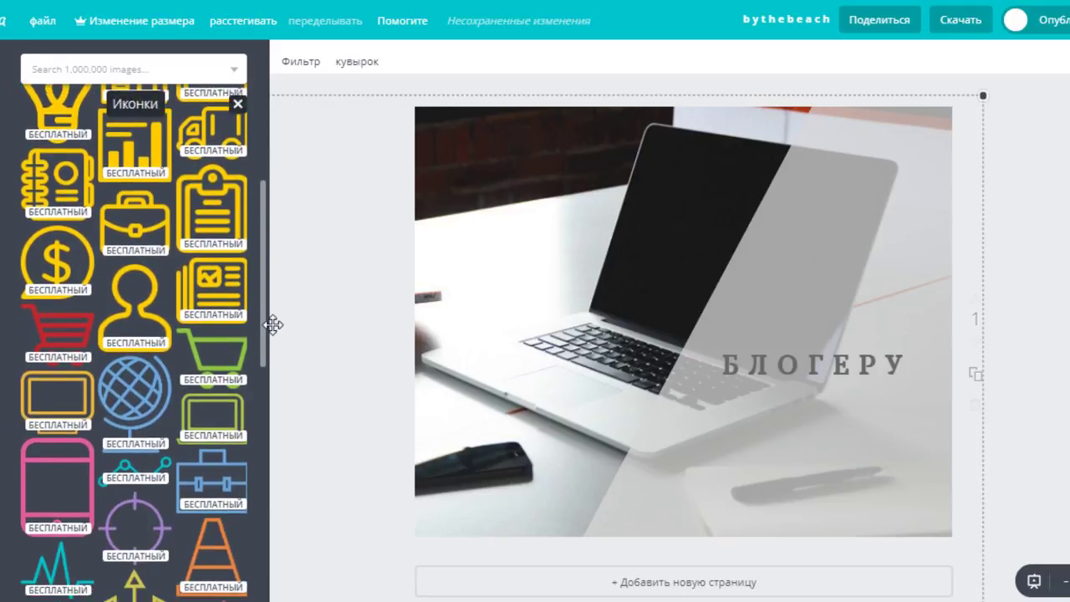
pyautogui.moveTo(269, 370); pyautogui.dragTo(258, 470)
pyautogui.scroll(-3, 248, 493)
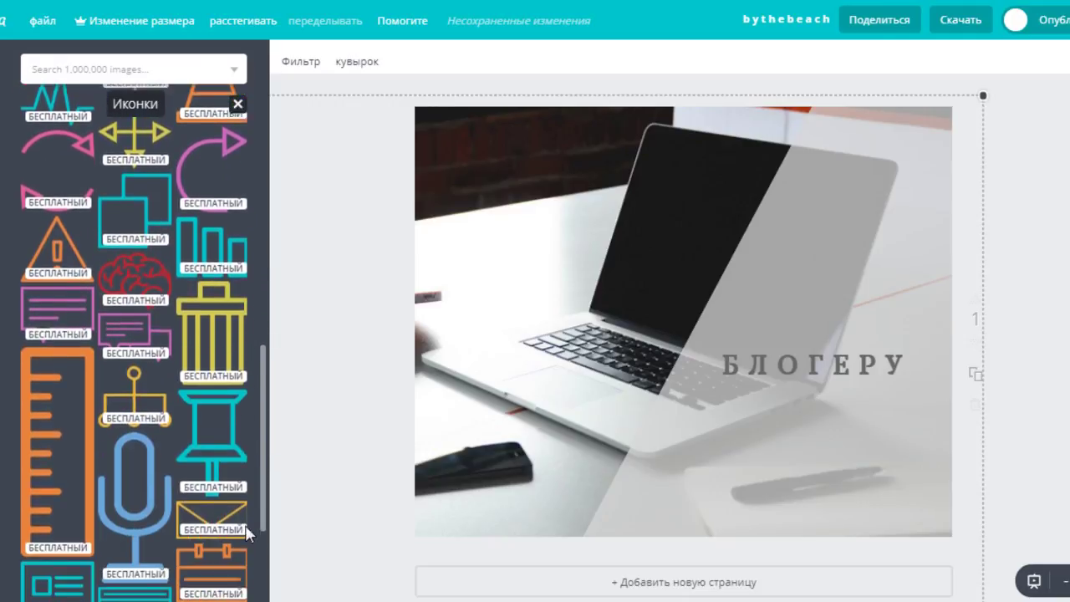
pyautogui.scroll(-5, 261, 406)
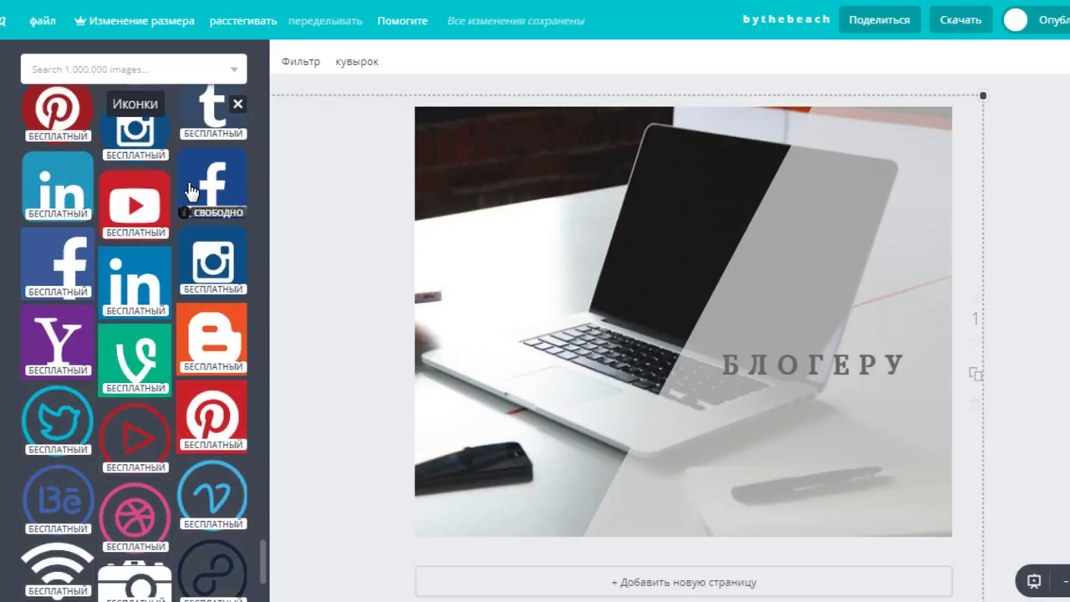
pyautogui.scroll(-5, 191, 192)
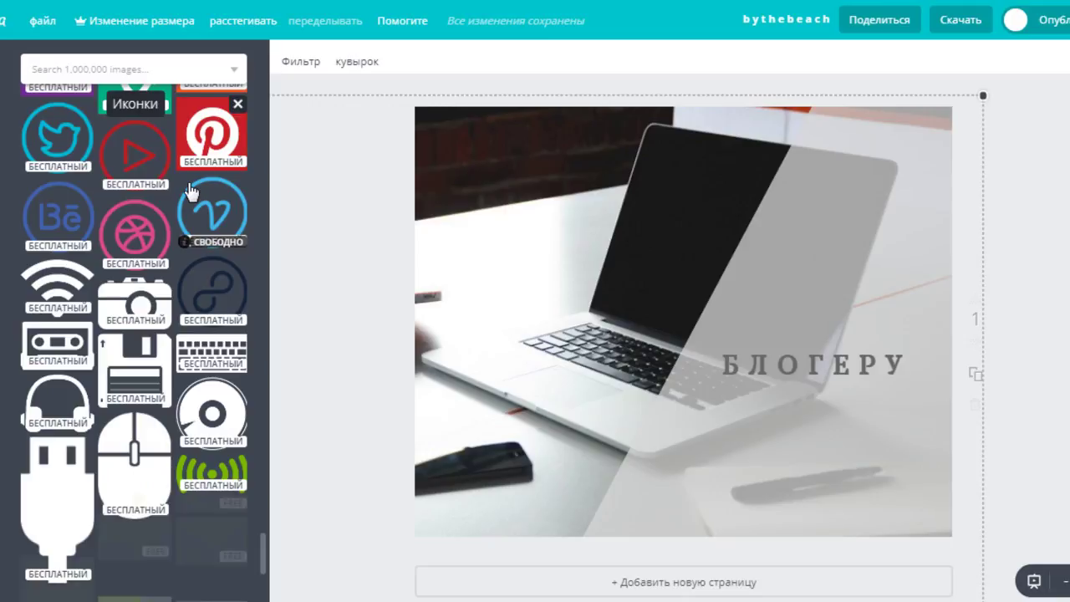
pyautogui.scroll(-10, 153, 347)
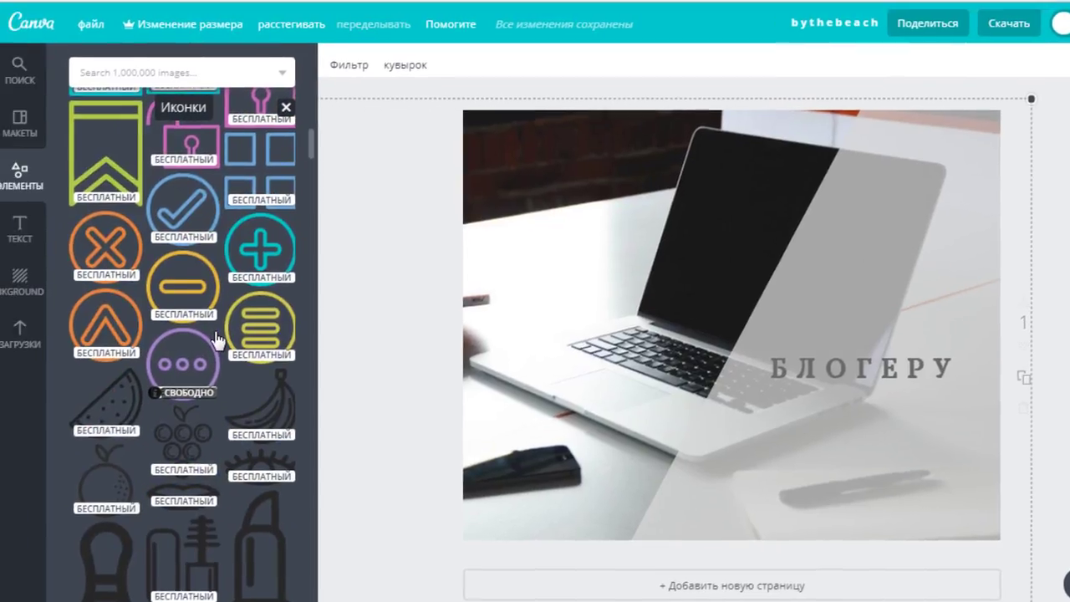
pyautogui.scroll(-5, 158, 369)
pyautogui.scroll(1, 222, 373)
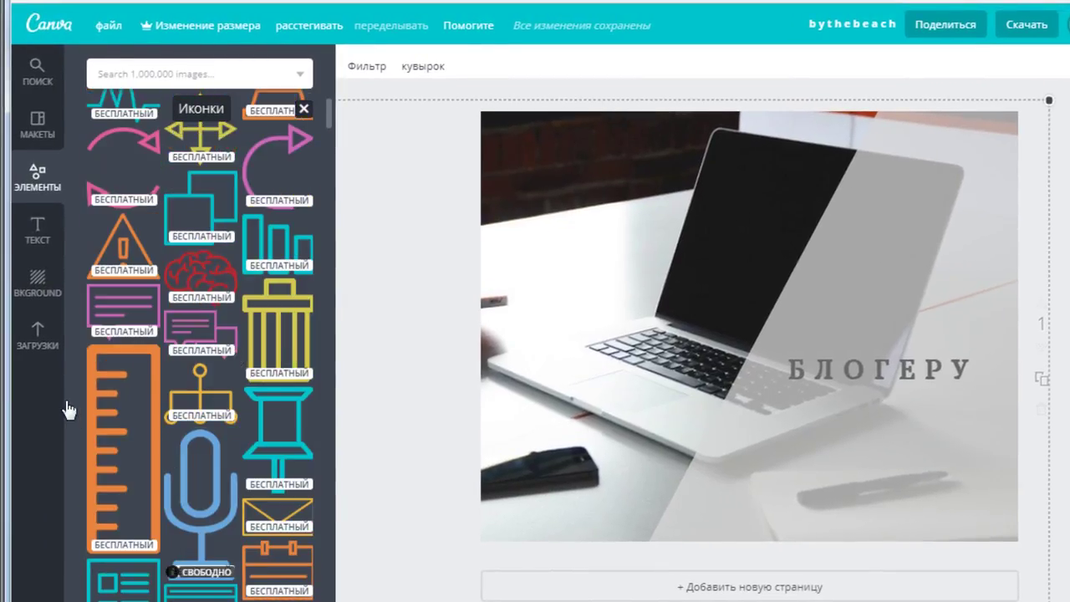
# Upload the image heartpress1 from the computer to the image uploads
pyautogui.click(37, 334)
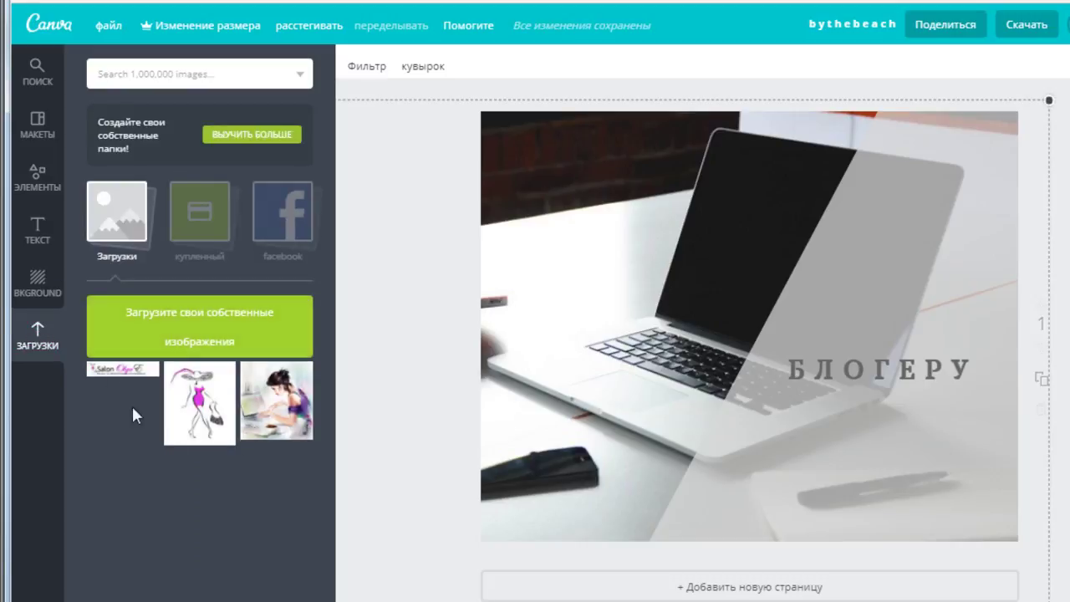
pyautogui.click(189, 330)
pyautogui.click(189, 330)
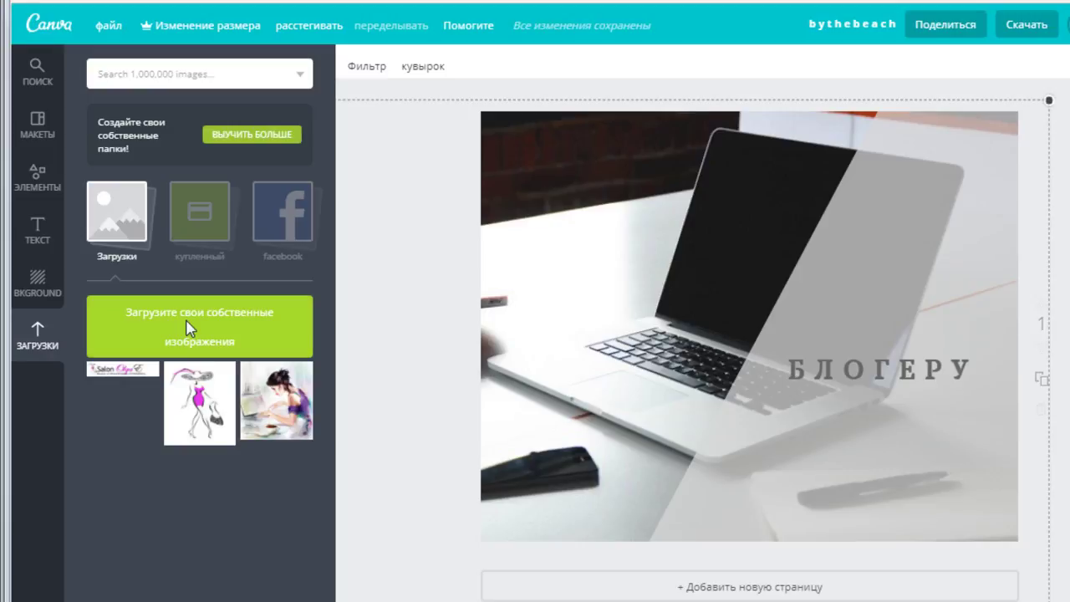
pyautogui.scroll(-3, 500, 65)
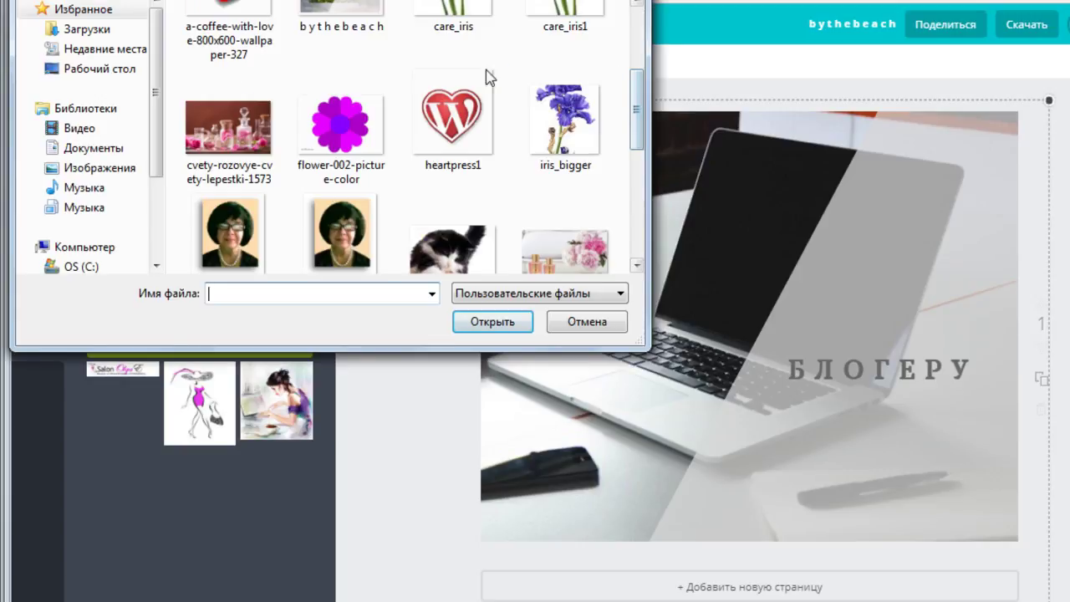
pyautogui.click(456, 123)
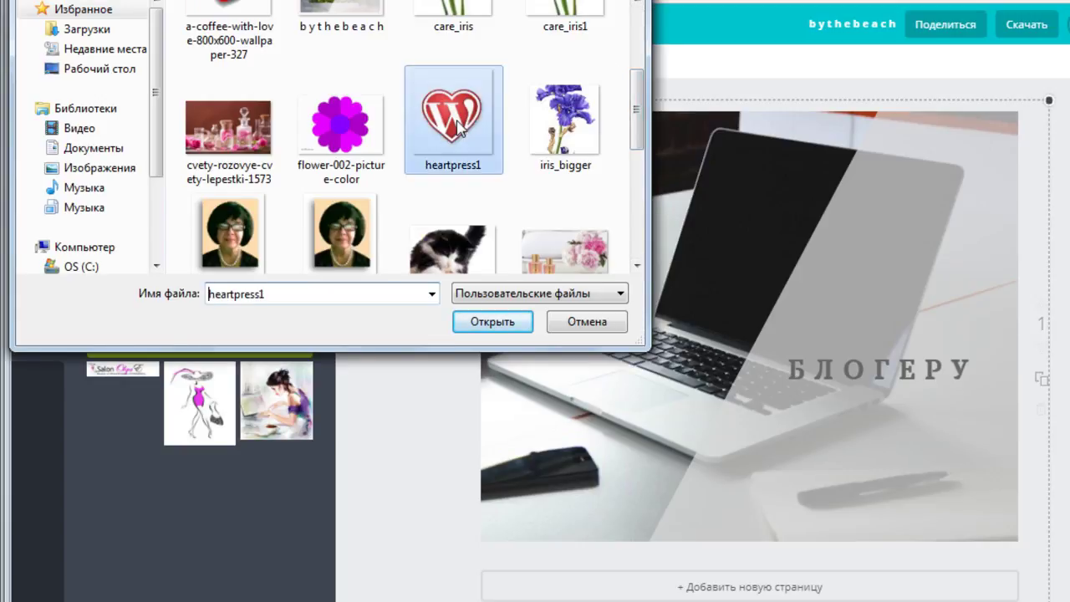
pyautogui.click(493, 325)
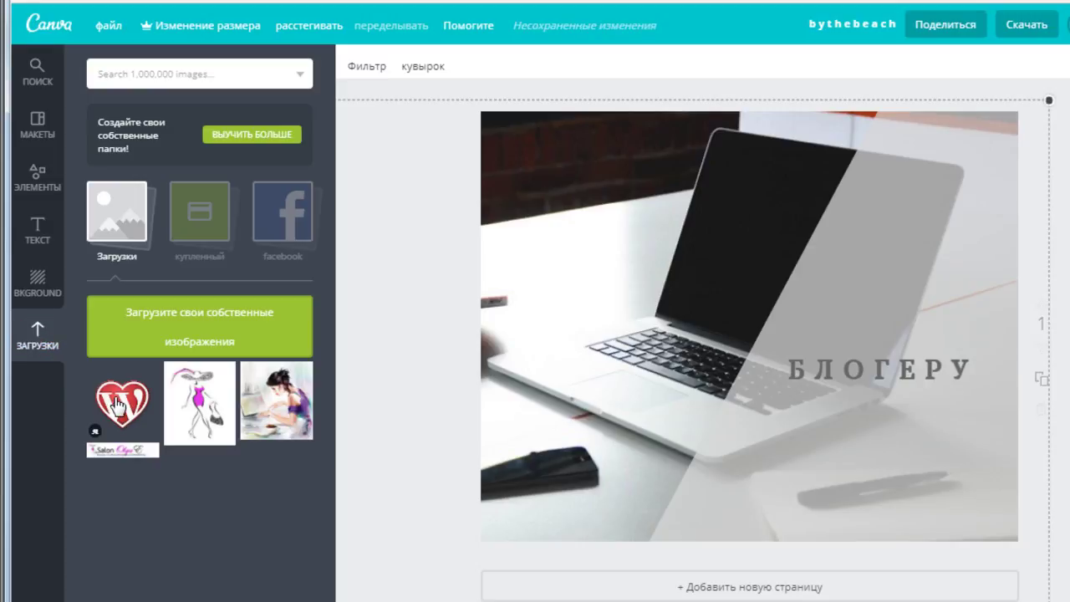
# Place the uploaded WordPress heart logo on the grey panel, enlarge it slightly and centre it below the title
pyautogui.moveTo(117, 406); pyautogui.dragTo(871, 451)
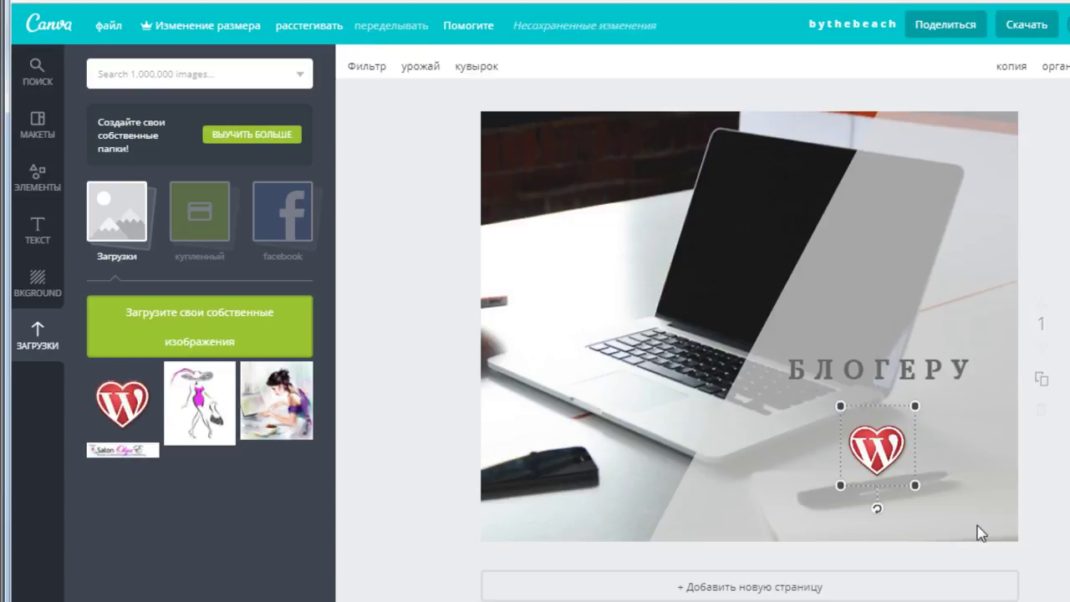
pyautogui.moveTo(915, 406); pyautogui.dragTo(931, 390)
pyautogui.moveTo(840, 485); pyautogui.dragTo(807, 516)
pyautogui.moveTo(867, 449); pyautogui.dragTo(876, 453)
pyautogui.moveTo(828, 504); pyautogui.dragTo(838, 498)
pyautogui.moveTo(884, 451)
pyautogui.mouseDown()
pyautogui.moveTo(862, 453)
pyautogui.moveTo(896, 458)
pyautogui.moveTo(884, 458)
pyautogui.mouseUp()
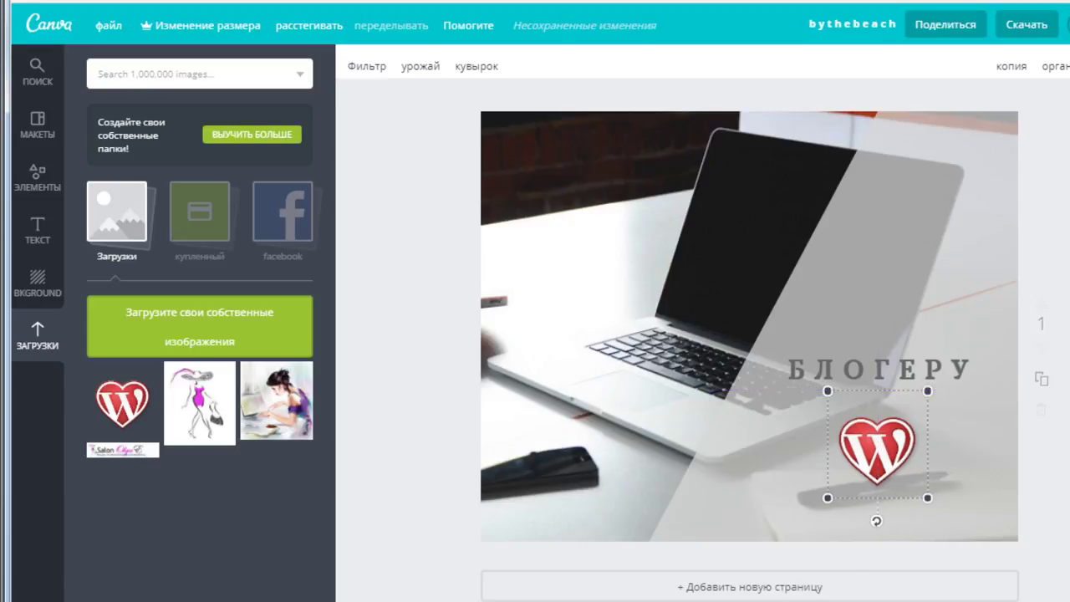
# Recolour the whole title "БЛОГЕРУ" red from the default palette
pyautogui.click(934, 368)
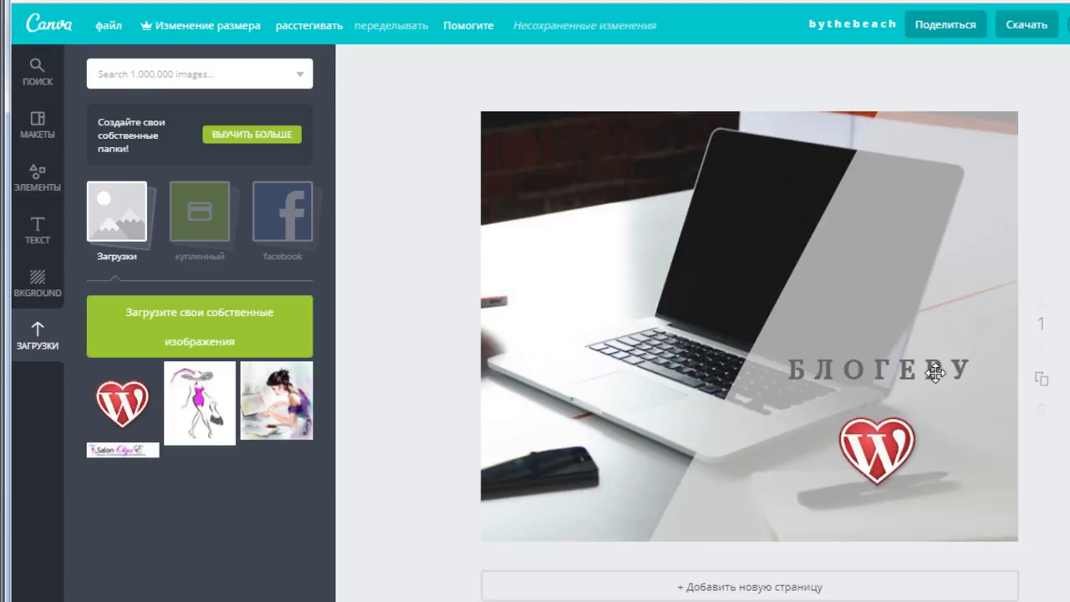
pyautogui.click(792, 369)
pyautogui.moveTo(790, 369); pyautogui.dragTo(705, 368)
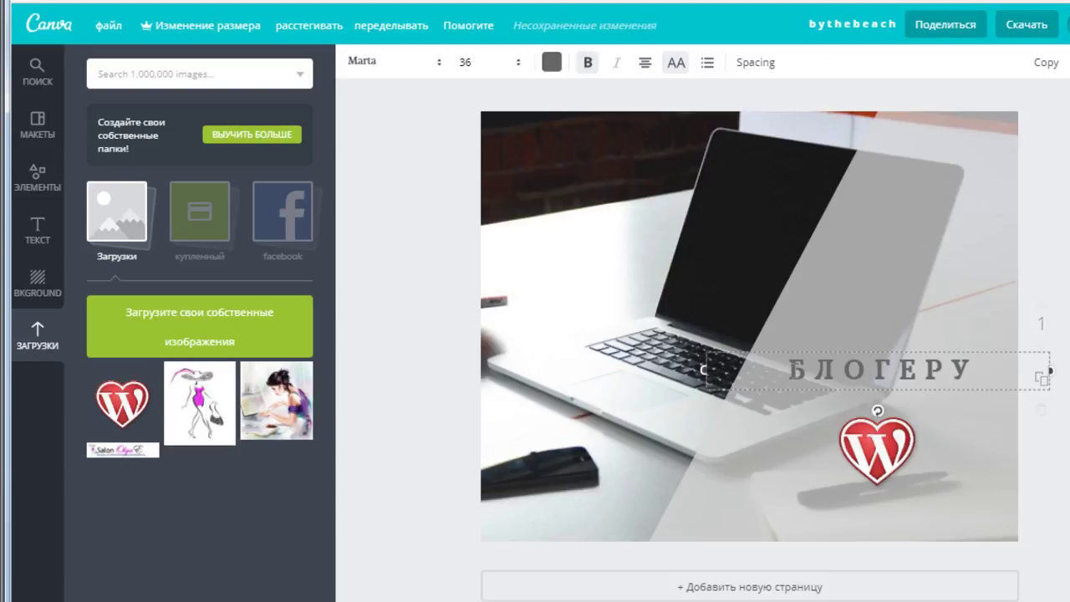
pyautogui.doubleClick(968, 369)
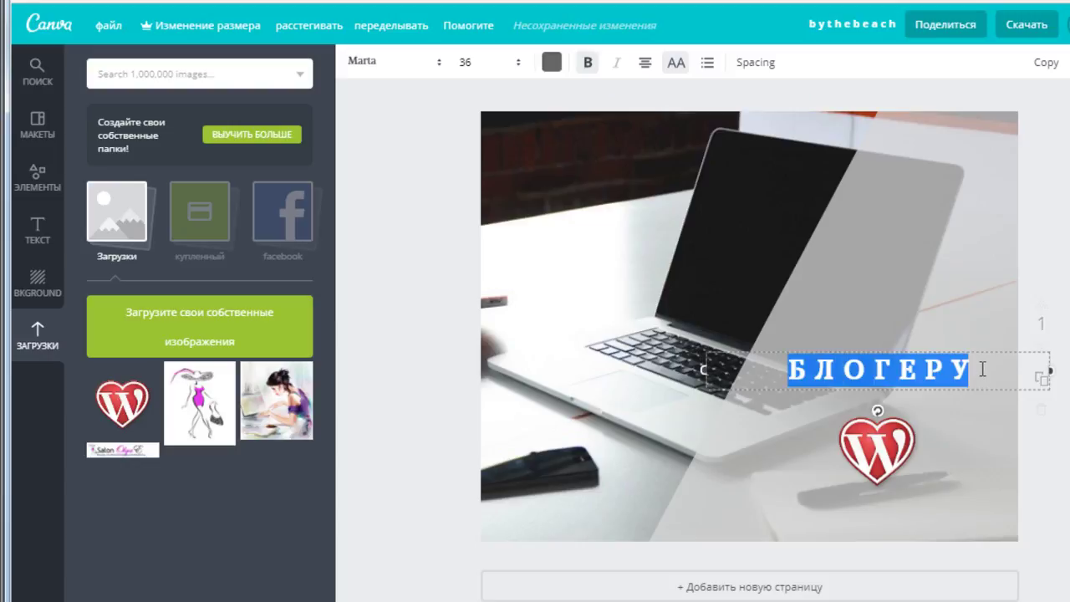
pyautogui.click(559, 72)
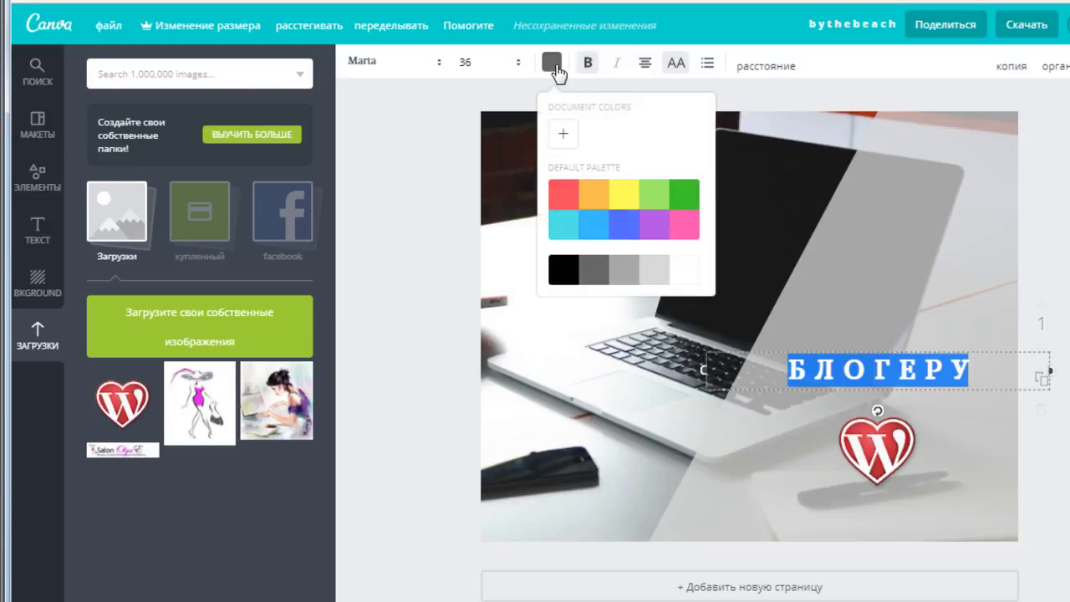
pyautogui.click(561, 187)
pyautogui.click(1062, 390)
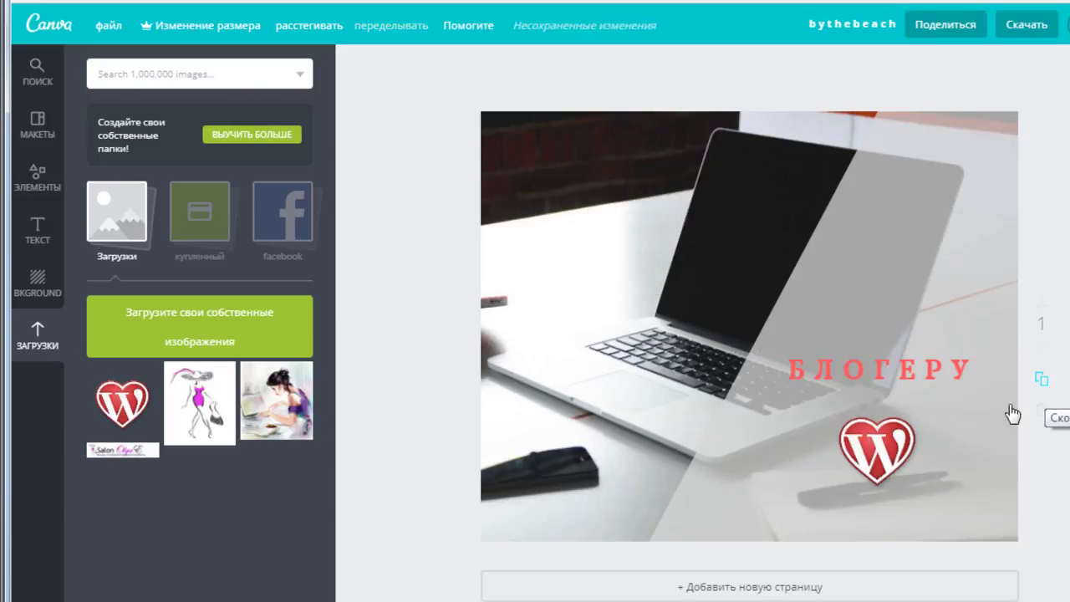
# Set the title's text box anchor to the middle in its spacing settings
pyautogui.click(794, 380)
pyautogui.click(756, 62)
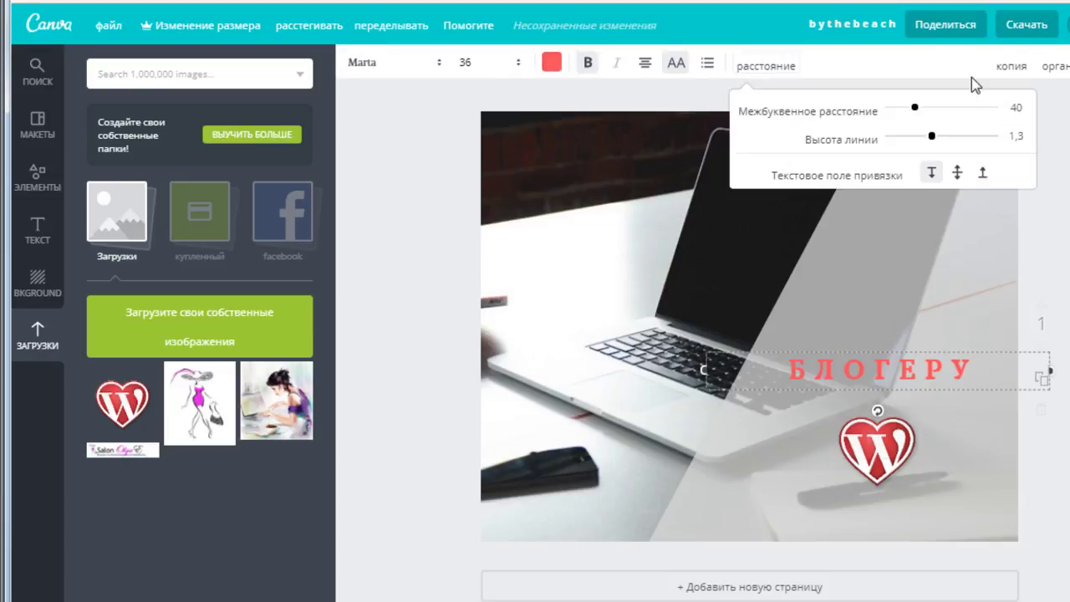
pyautogui.click(958, 172)
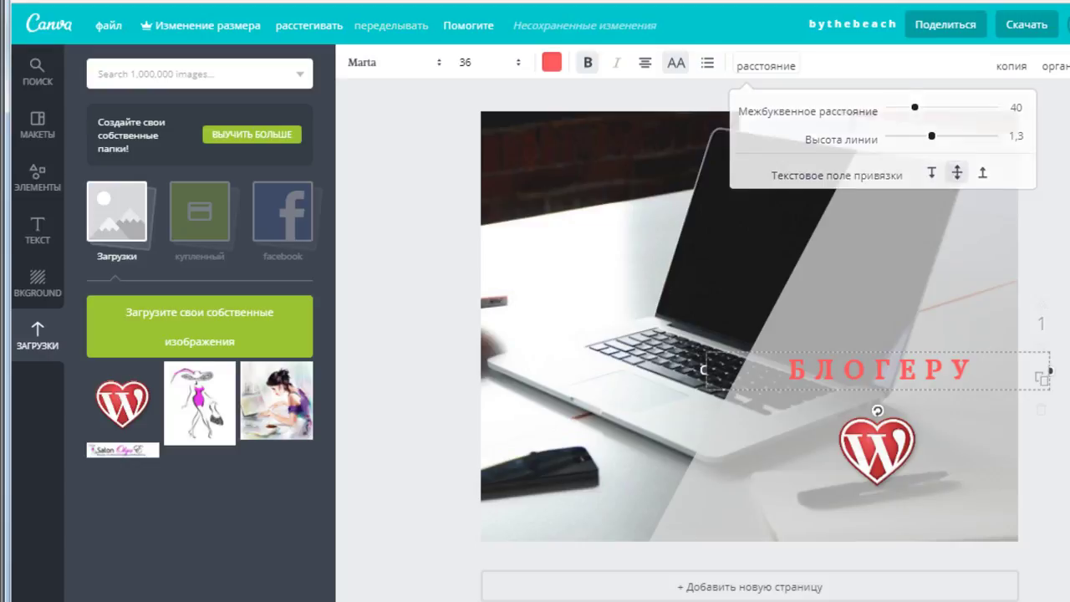
pyautogui.press('Escape')
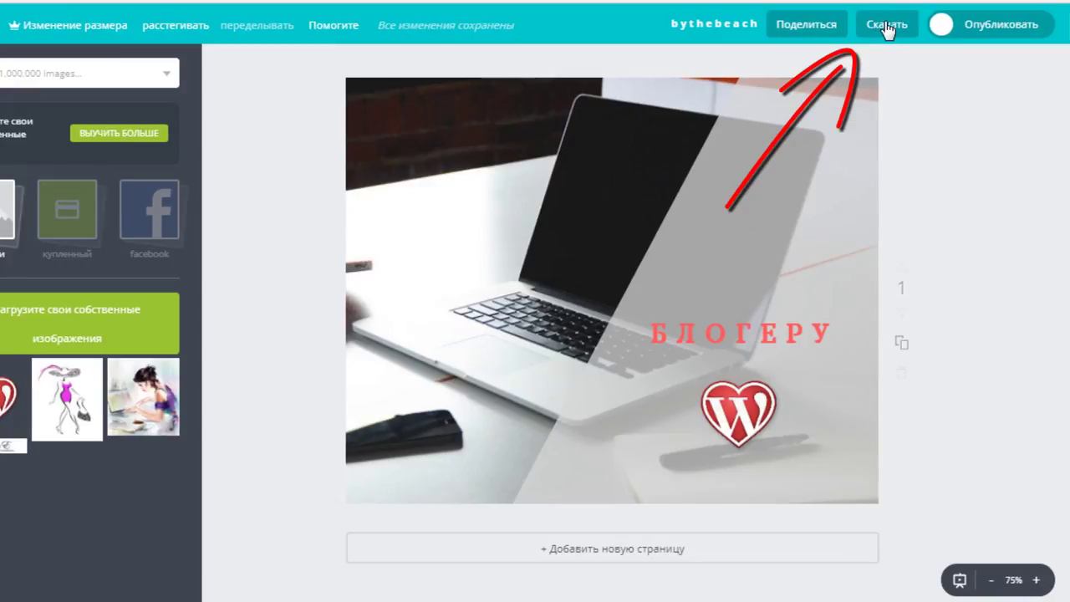
# Download the collage as a JPG, save it to the computer as "b y t h e b e a c h (1)", and dismiss the download message
pyautogui.click(887, 26)
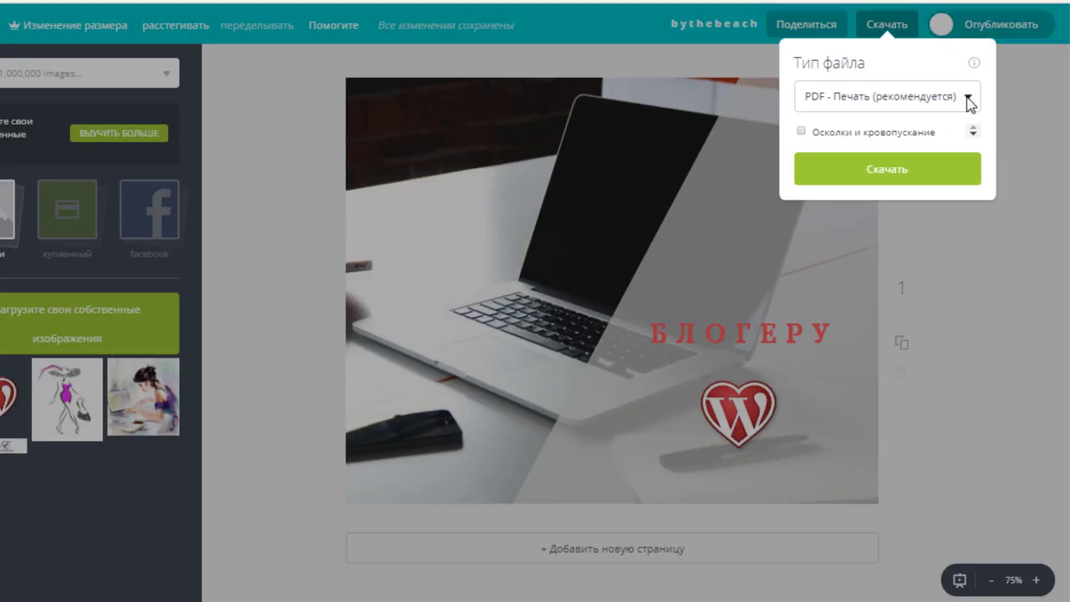
pyautogui.click(969, 100)
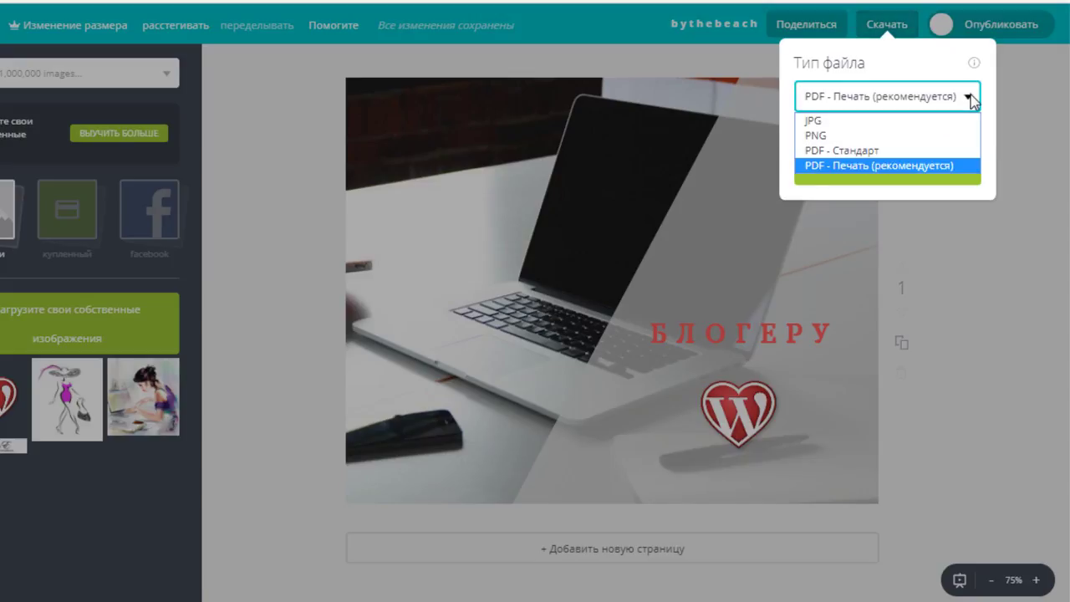
pyautogui.click(867, 122)
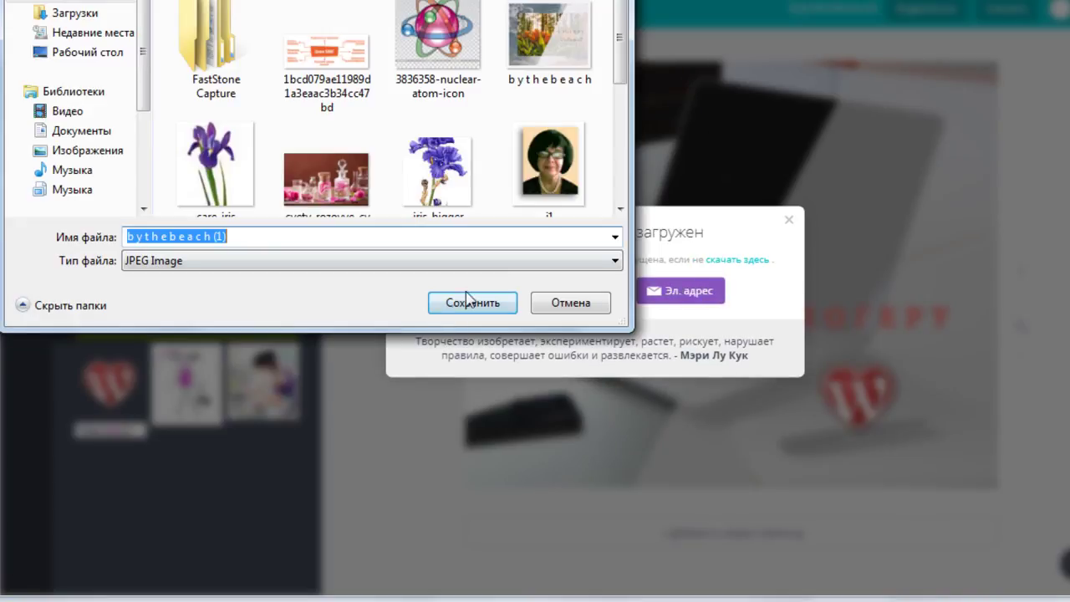
pyautogui.click(473, 304)
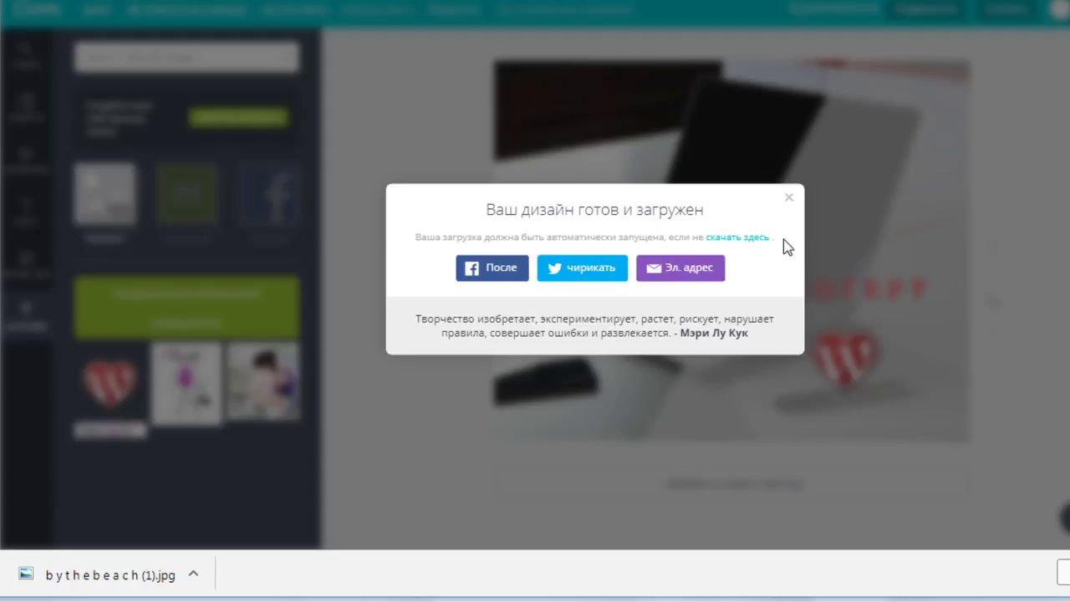
pyautogui.click(788, 198)
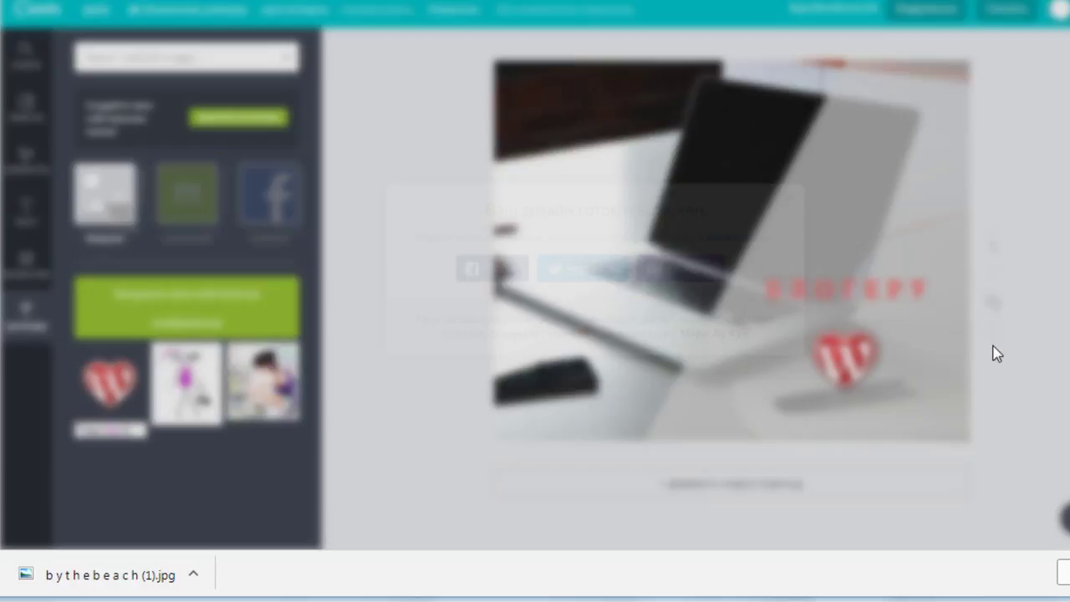
# Save the collage design in the online account and leave the editor for the Canva home page
pyautogui.click(99, 15)
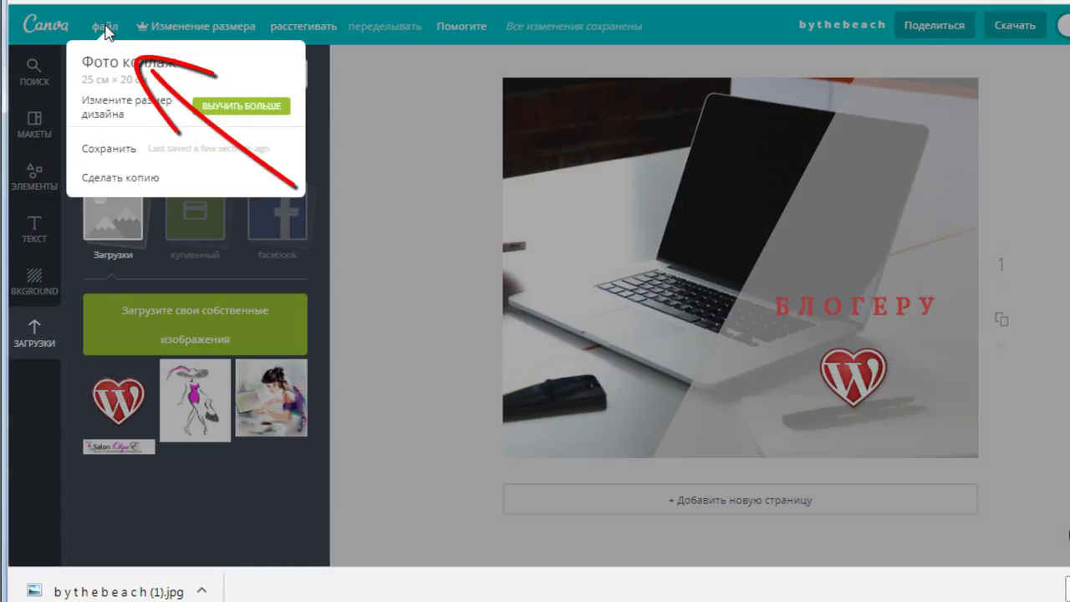
pyautogui.click(184, 152)
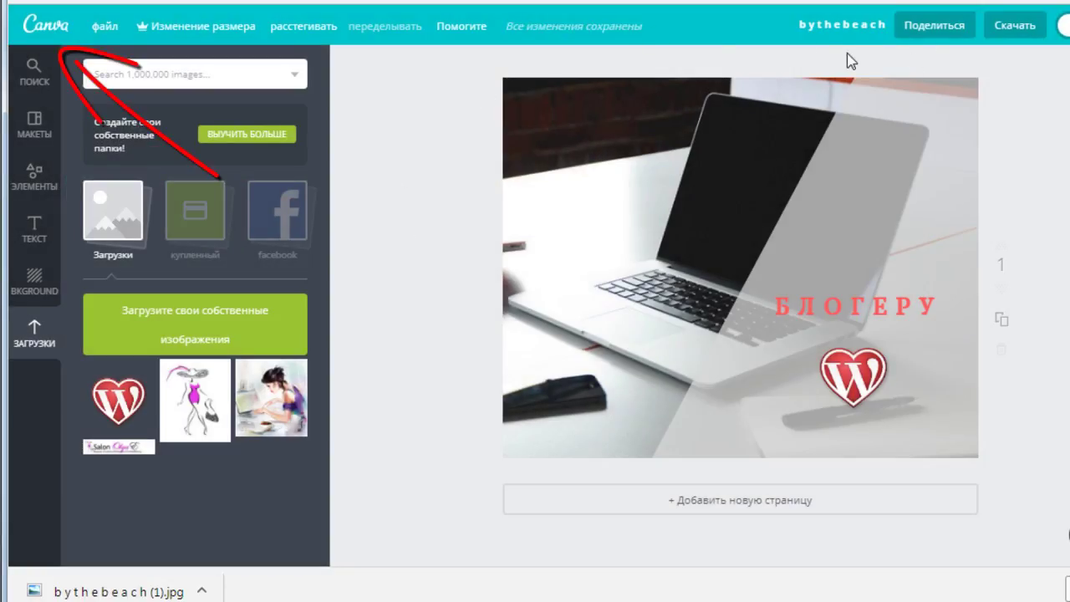
pyautogui.click(33, 27)
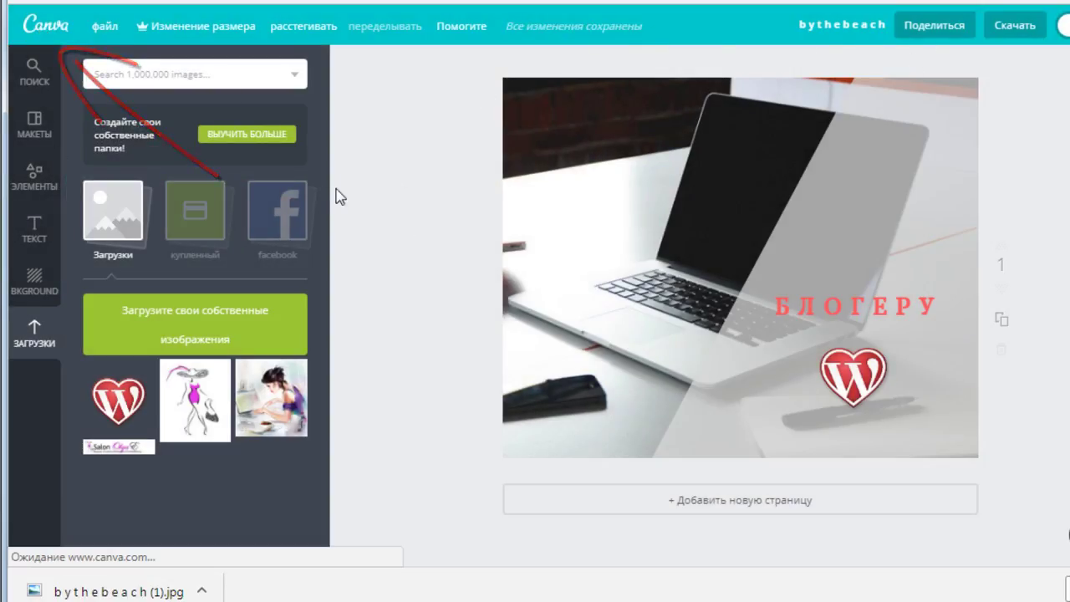